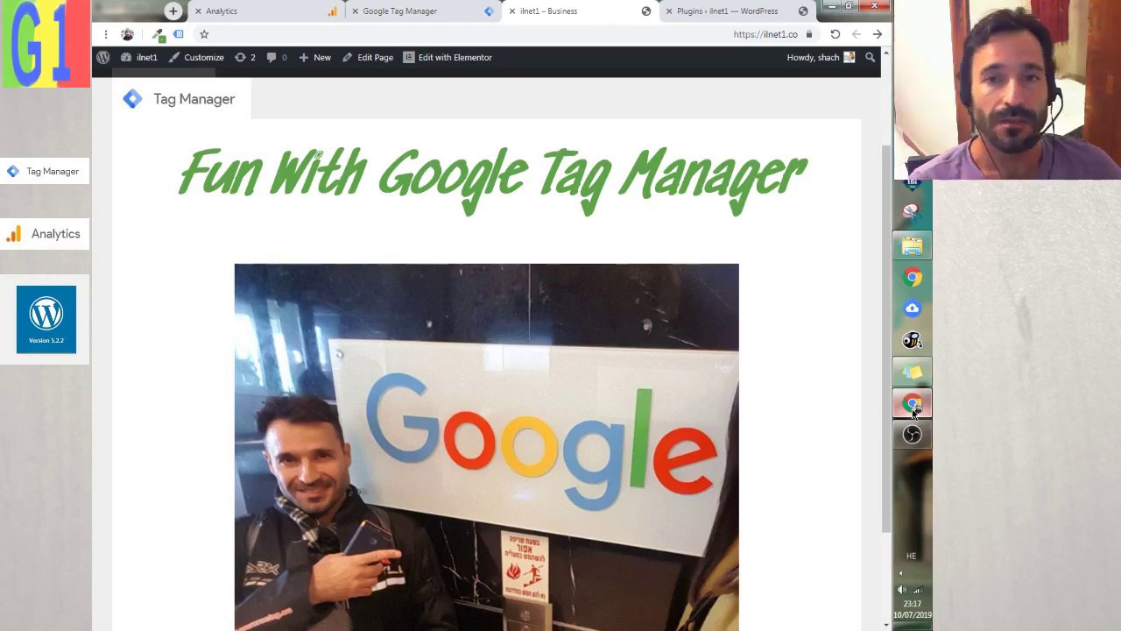
Step: Look over the site's home page, its WordPress plugins, the Analytics admin page, the Tag Manager accounts and the Tag Assistant extension
{"action": "scroll", "coordinate": [438, 237], "scroll_direction": "down", "scroll_amount": 2}
{"action": "scroll", "coordinate": [468, 242], "scroll_direction": "up", "scroll_amount": 3}
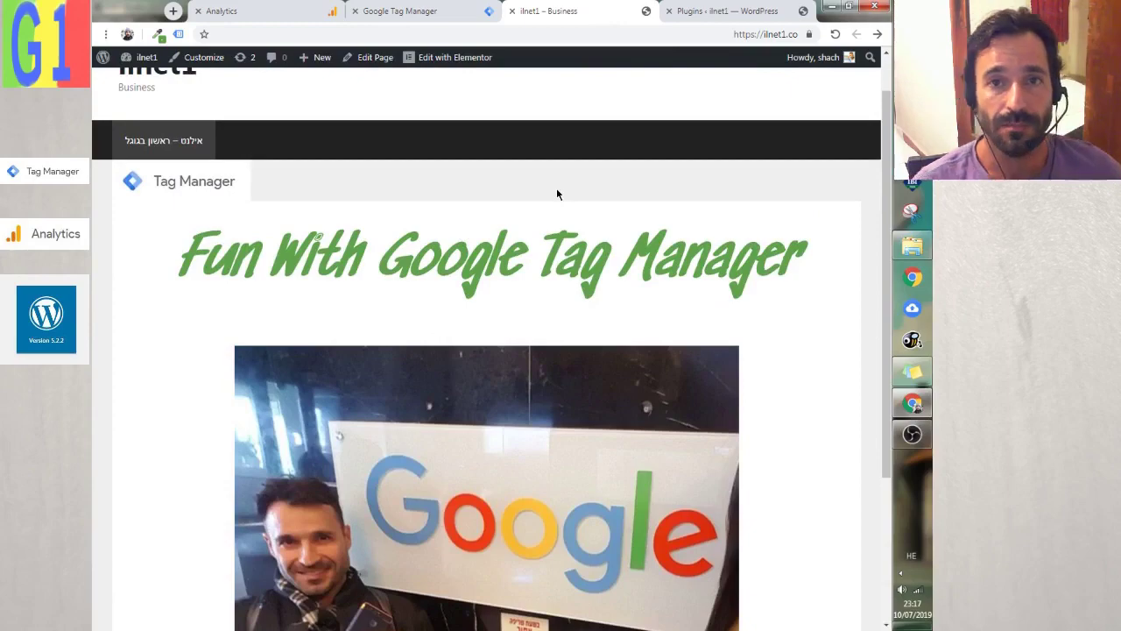
{"action": "scroll", "coordinate": [555, 191], "scroll_direction": "down", "scroll_amount": 3}
{"action": "scroll", "coordinate": [554, 192], "scroll_direction": "up", "scroll_amount": 3}
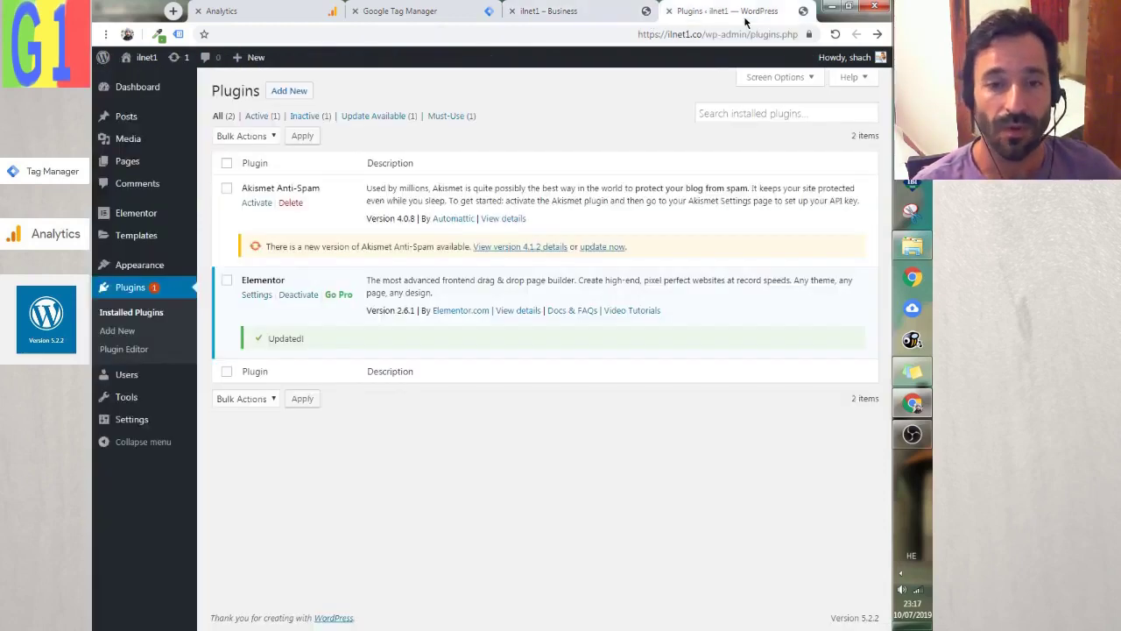
{"action": "left_click", "coordinate": [746, 12]}
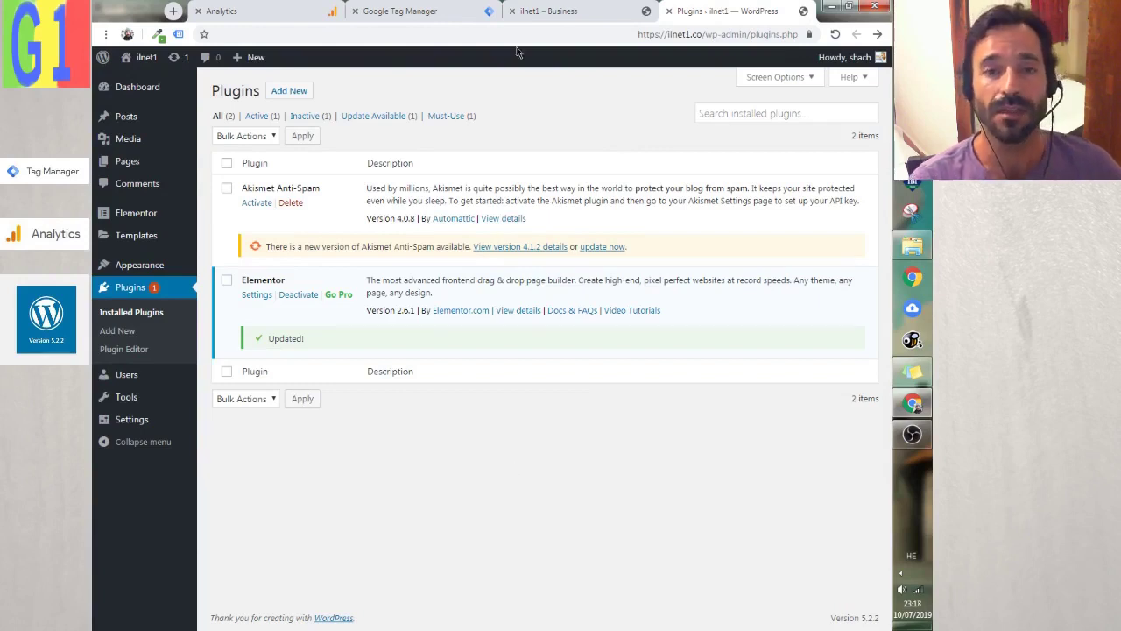
{"action": "left_click", "coordinate": [446, 10]}
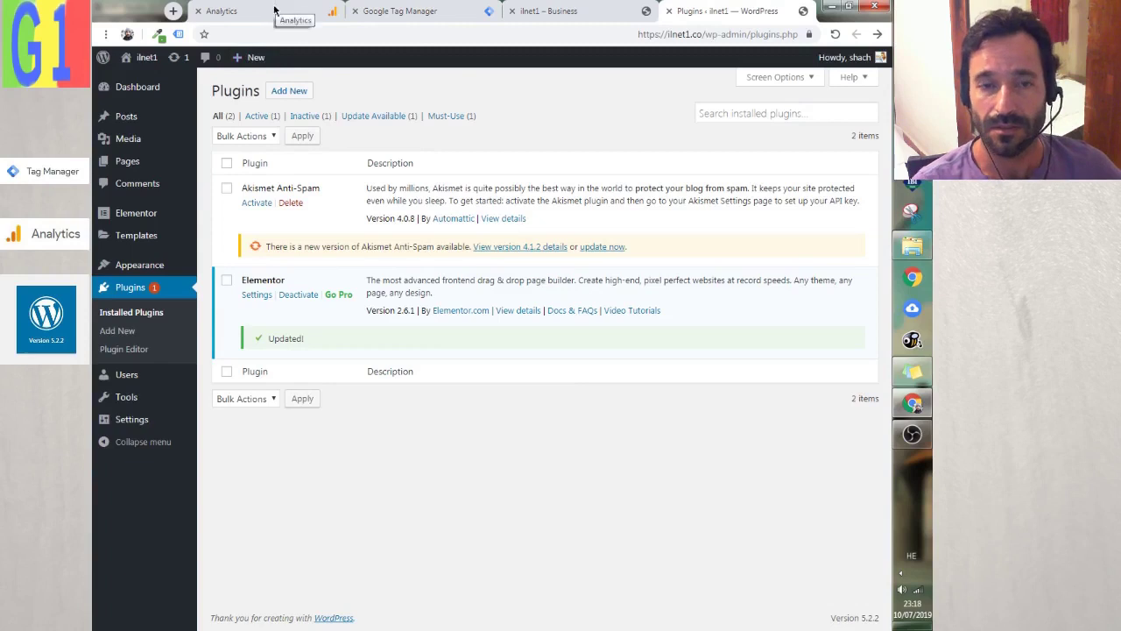
{"action": "left_click", "coordinate": [274, 10]}
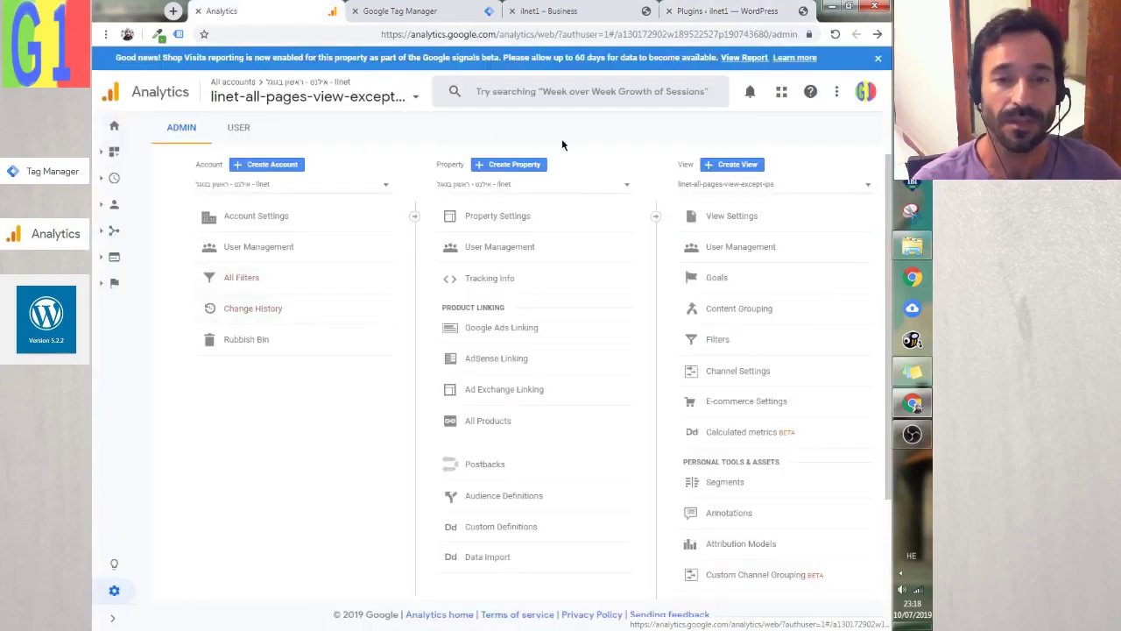
{"action": "left_click", "coordinate": [420, 11]}
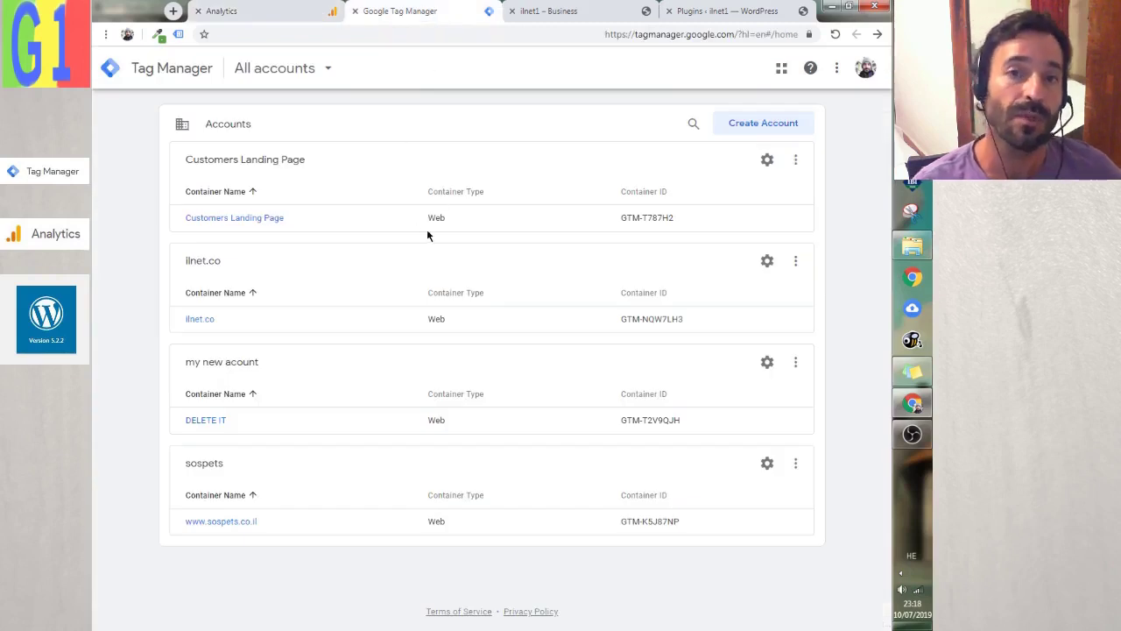
{"action": "left_click", "coordinate": [741, 12]}
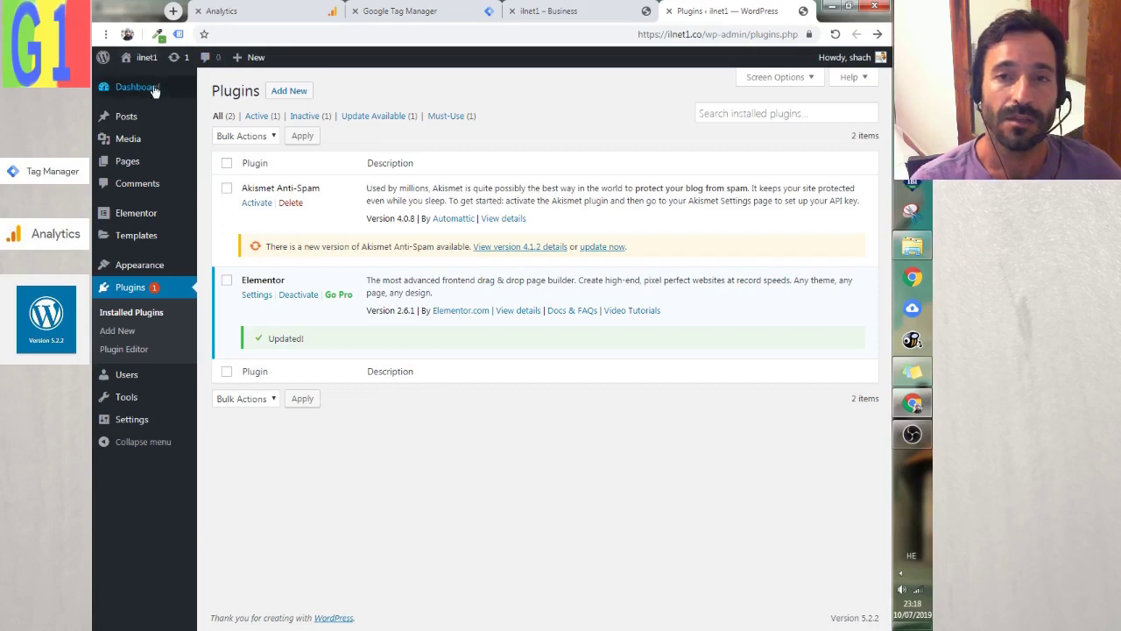
{"action": "left_click", "coordinate": [177, 35]}
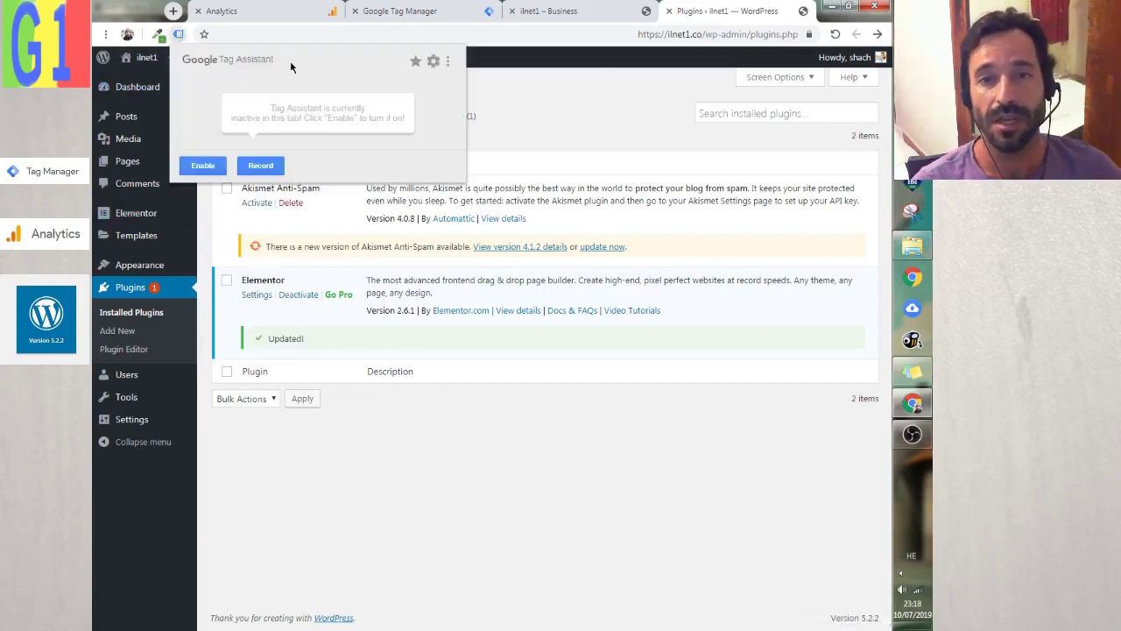
{"action": "left_click", "coordinate": [531, 492]}
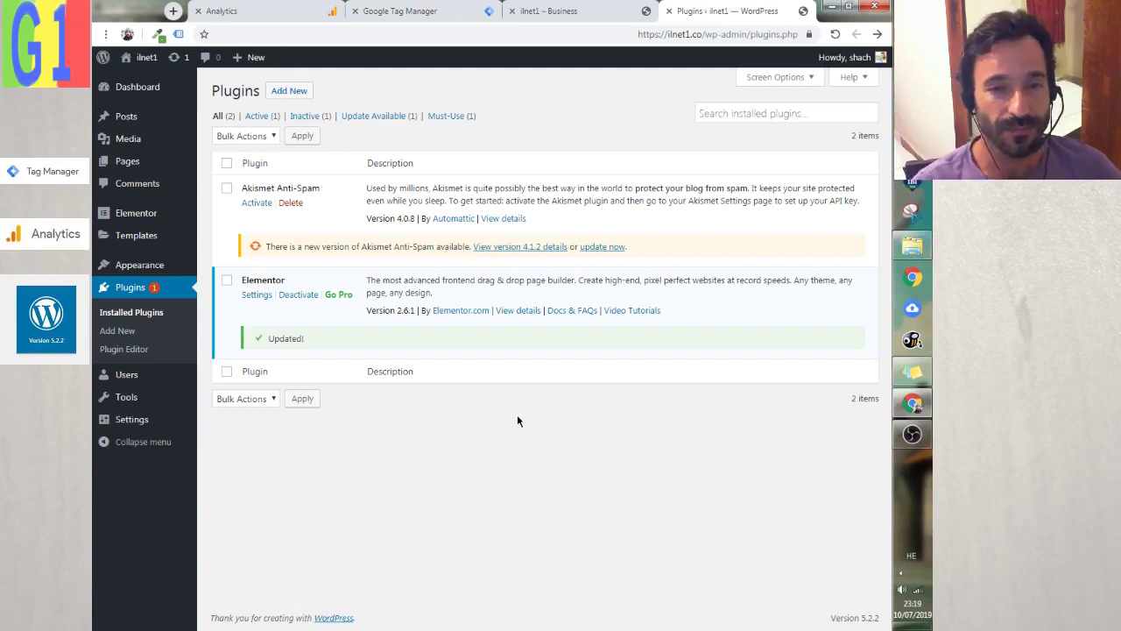
Step: Start a new account in Google Tag Manager and set its account name to "ilnet"
{"action": "left_click", "coordinate": [433, 11]}
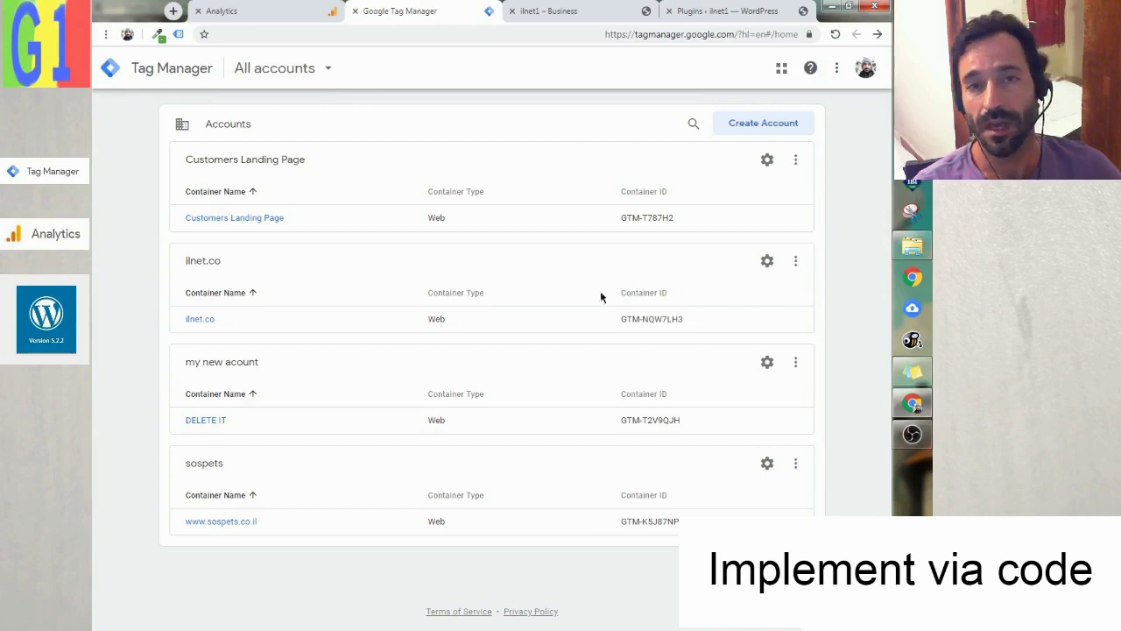
{"action": "left_click", "coordinate": [755, 122]}
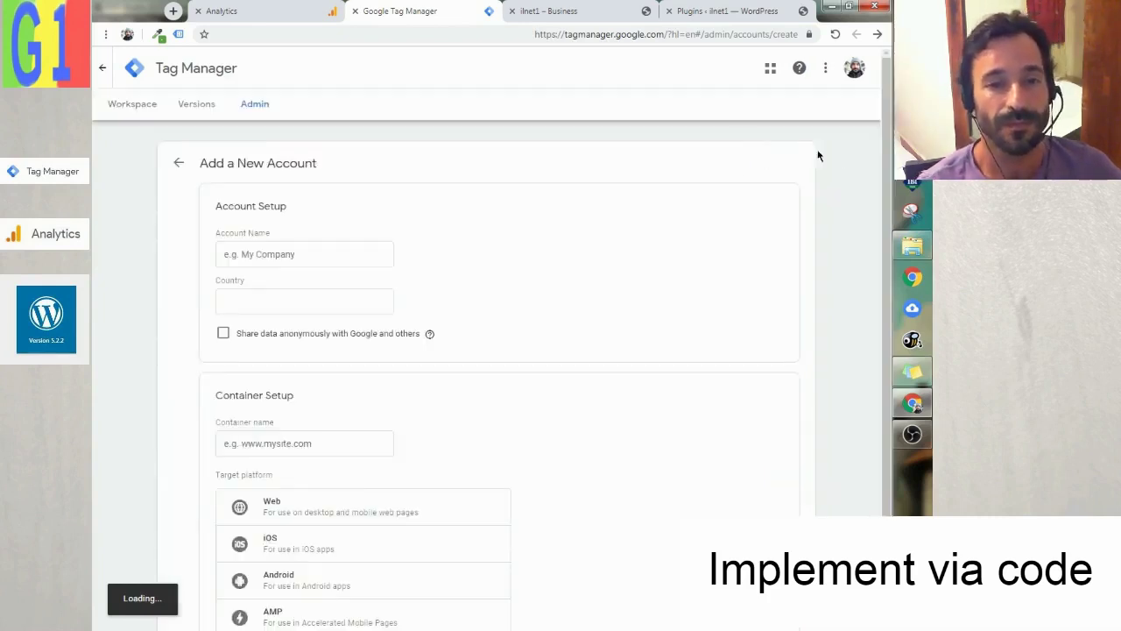
{"action": "scroll", "coordinate": [488, 276], "scroll_direction": "down", "scroll_amount": 1}
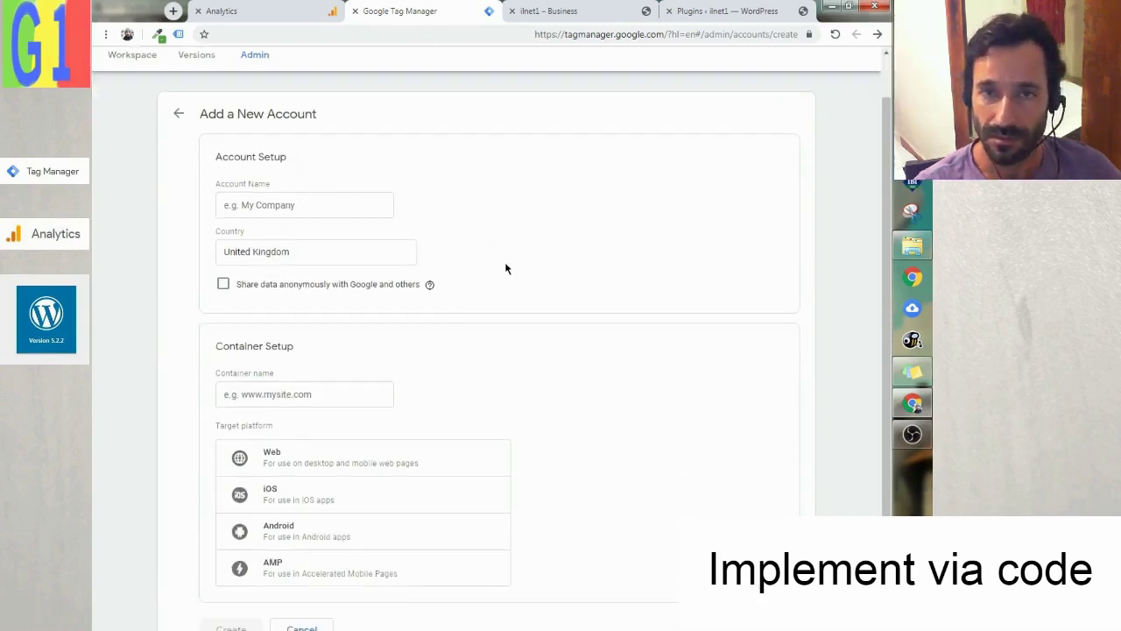
{"action": "left_click", "coordinate": [250, 206]}
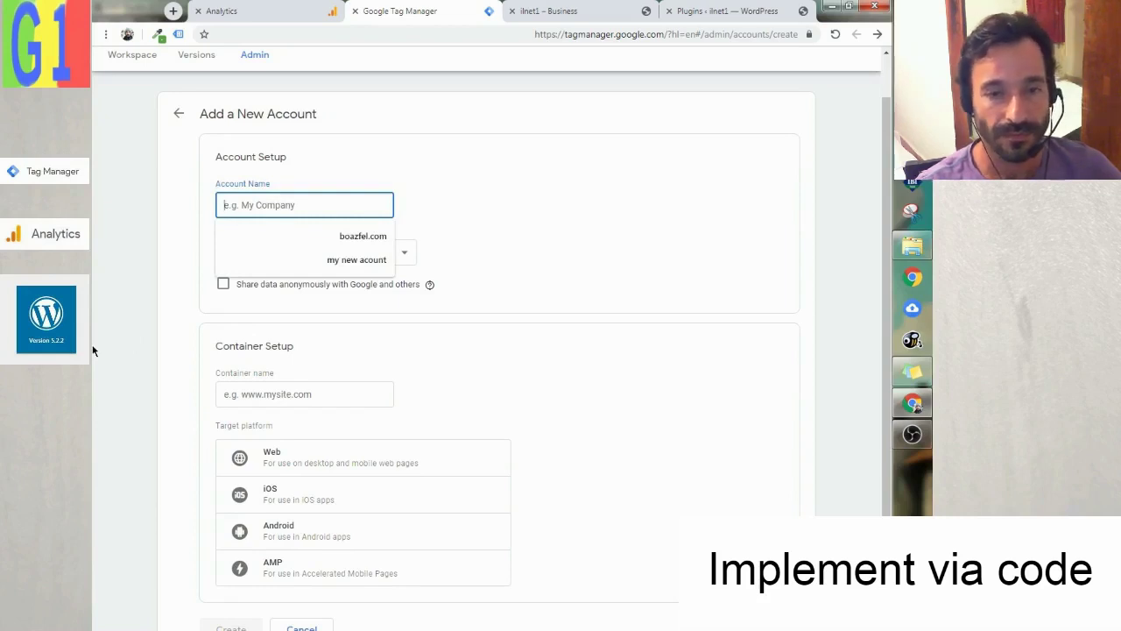
{"action": "type", "text": "אקדא"}
{"action": "key", "text": "BackSpace"}
{"action": "key", "text": "BackSpace"}
{"action": "key", "text": "BackSpace"}
{"action": "key", "text": "BackSpace"}
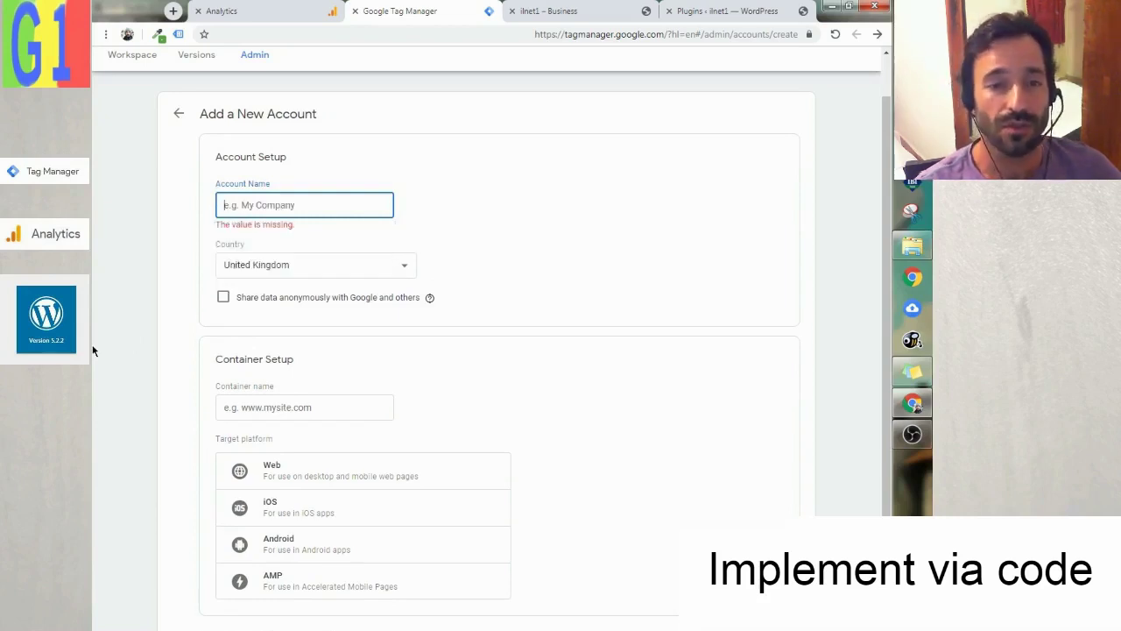
{"action": "type", "text": "ilnet"}
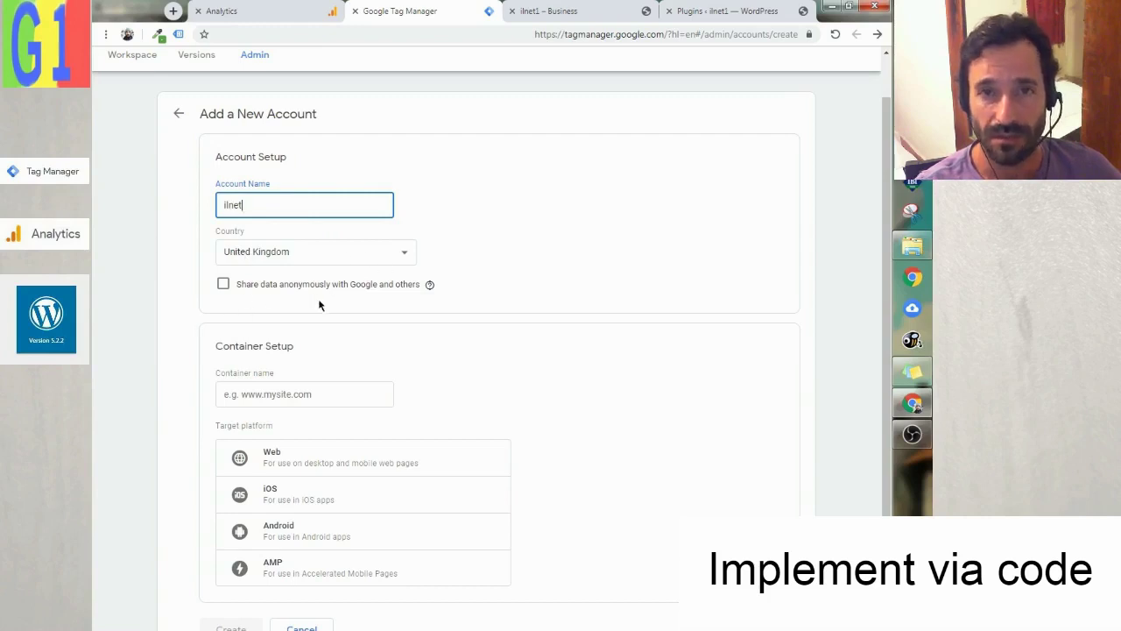
Step: Name the container "ilnet1", choose Web as its target platform and create the account
{"action": "scroll", "coordinate": [459, 308], "scroll_direction": "down", "scroll_amount": 1}
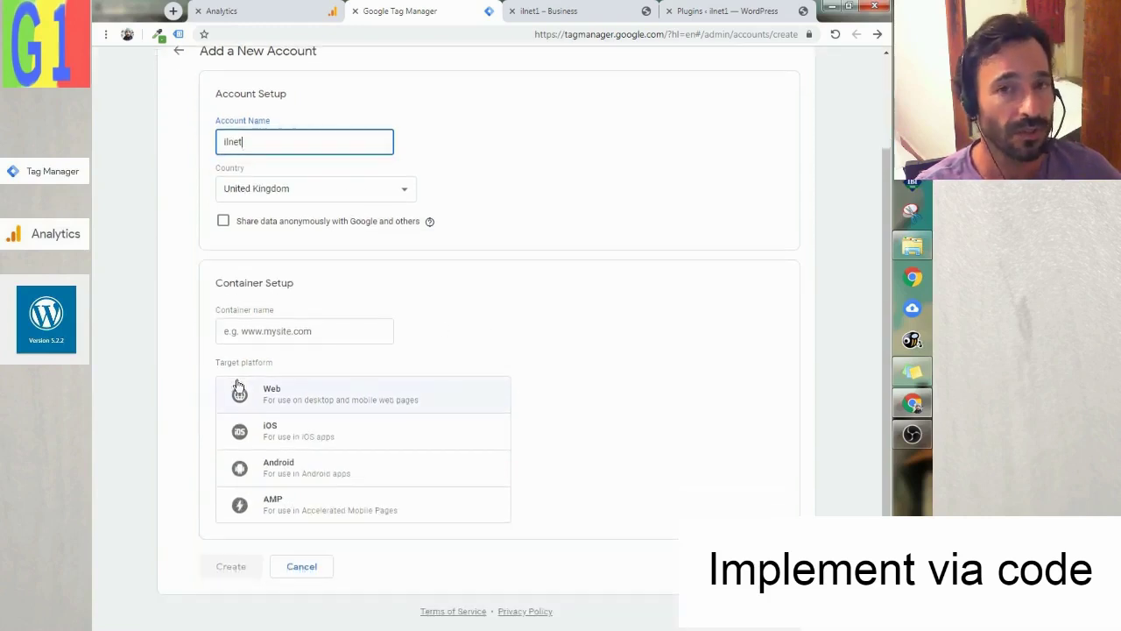
{"action": "left_click", "coordinate": [243, 324]}
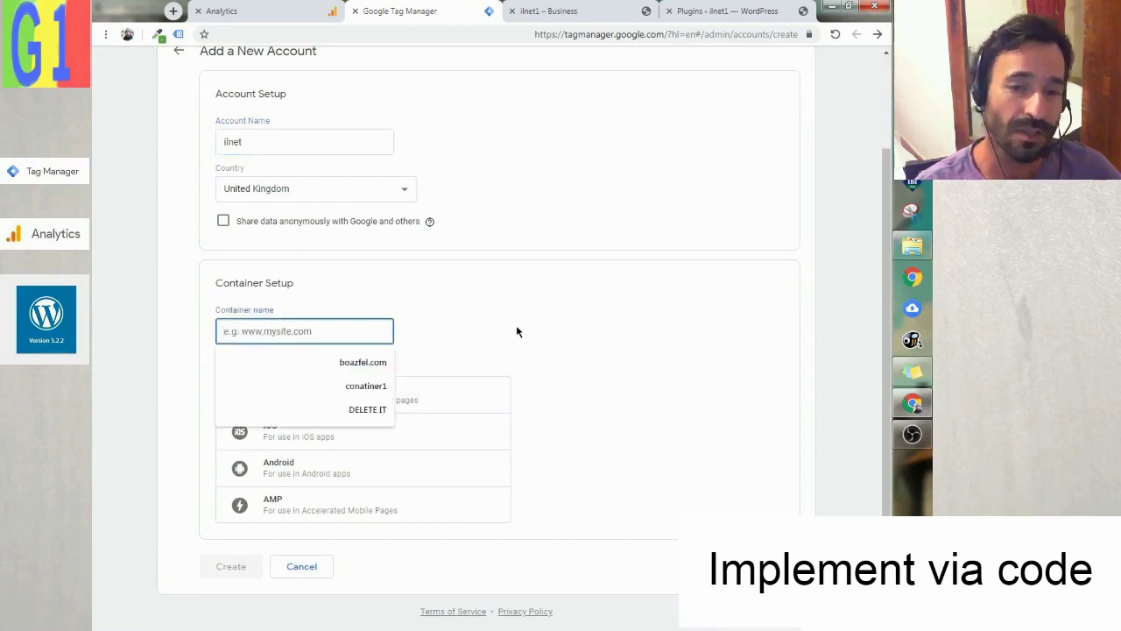
{"action": "type", "text": "ilnet1"}
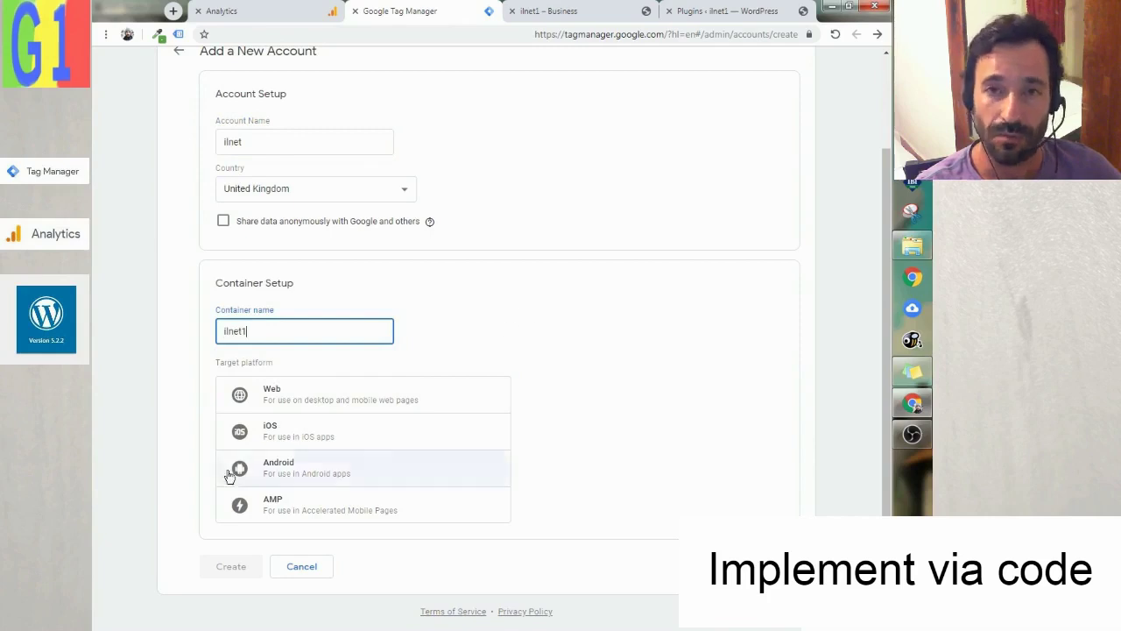
{"action": "left_click", "coordinate": [282, 395]}
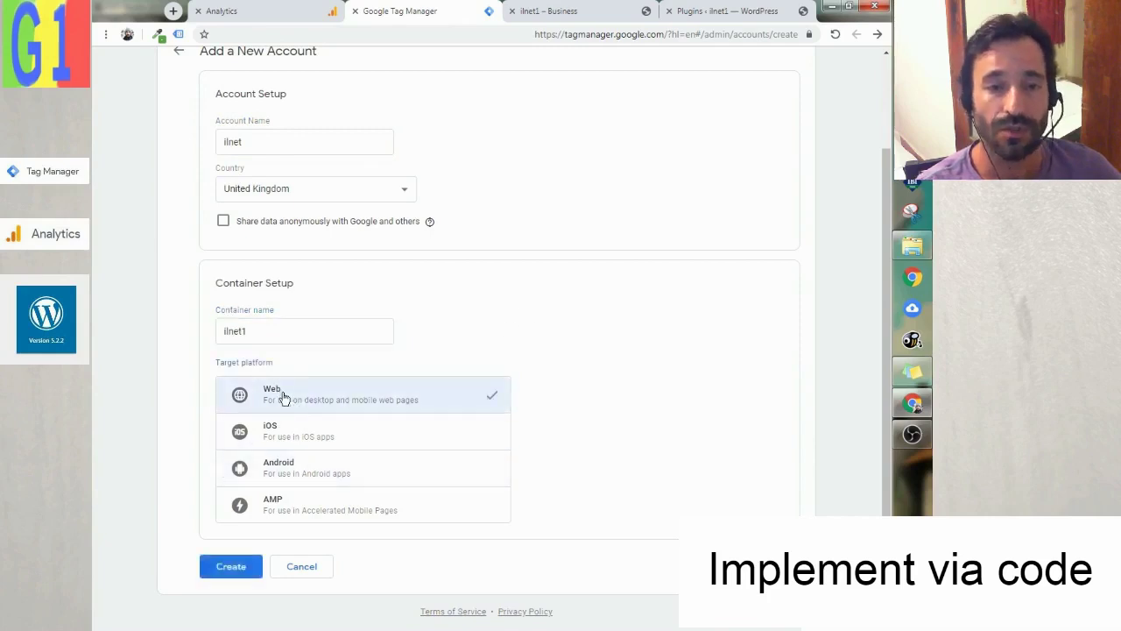
{"action": "left_click", "coordinate": [227, 569]}
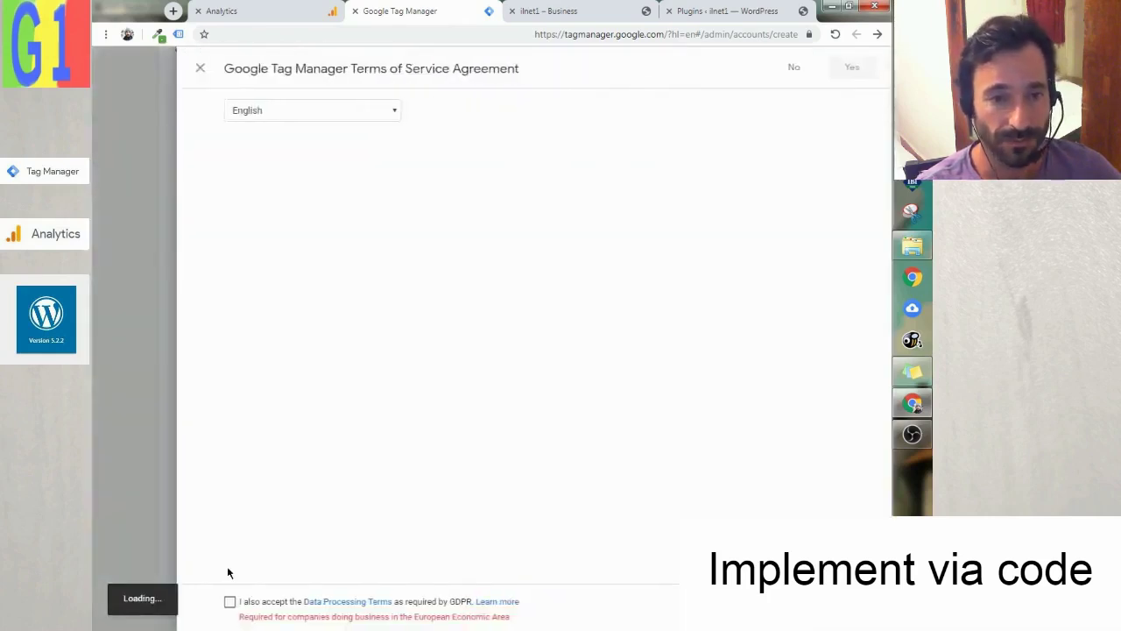
Step: Accept the Google Tag Manager Terms of Service Agreement, including the GDPR Data Processing Terms
{"action": "scroll", "coordinate": [291, 156], "scroll_direction": "down", "scroll_amount": 3}
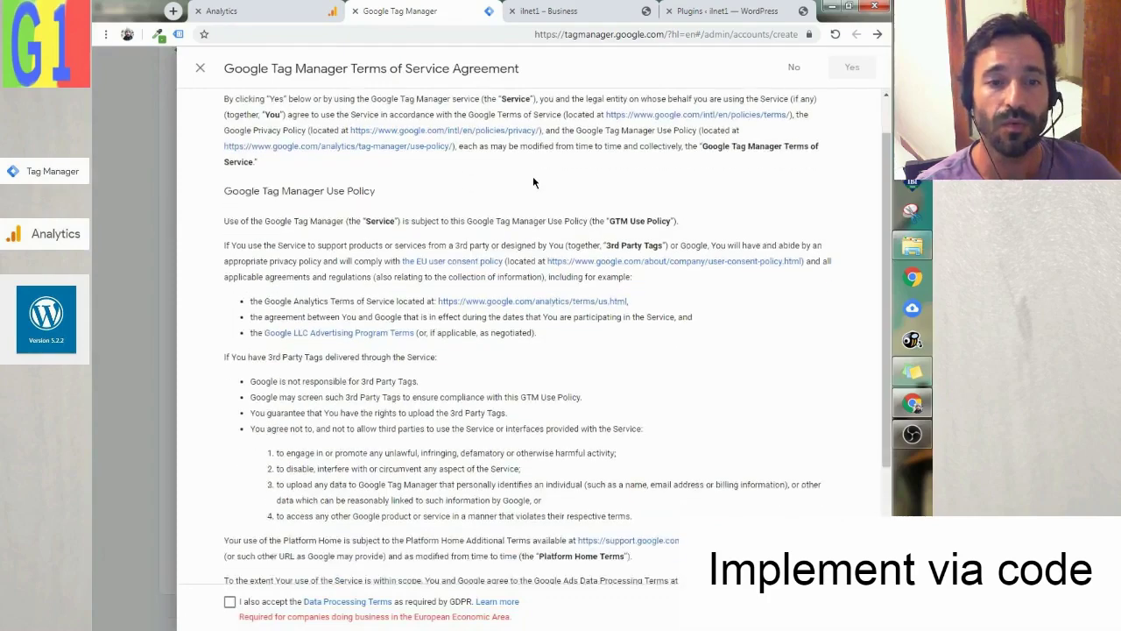
{"action": "left_click", "coordinate": [229, 601]}
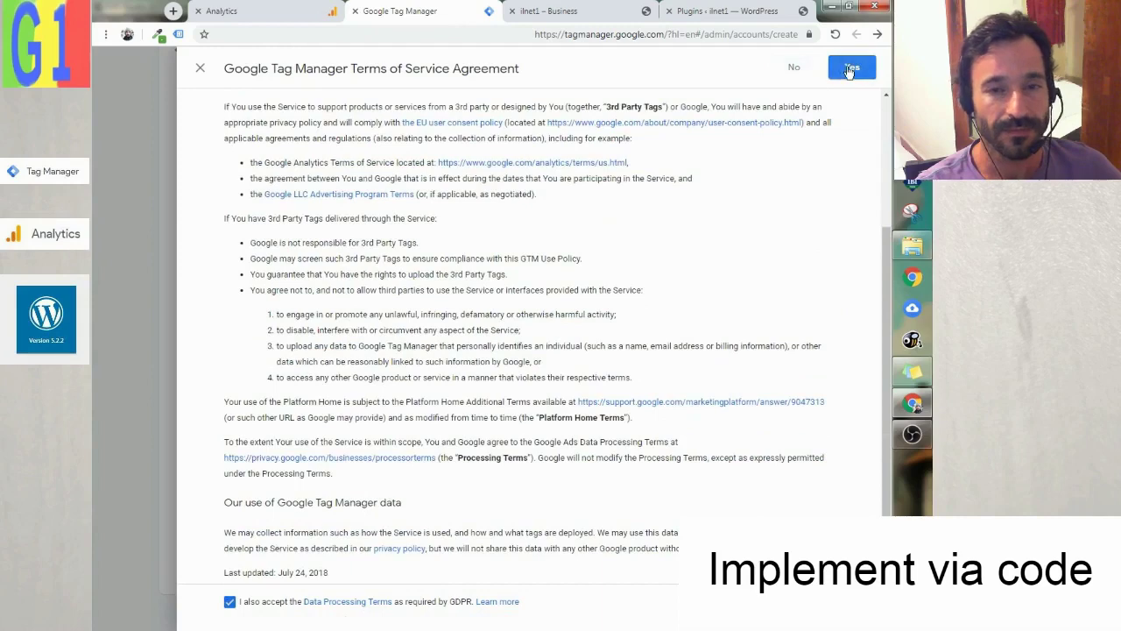
{"action": "left_click", "coordinate": [850, 67]}
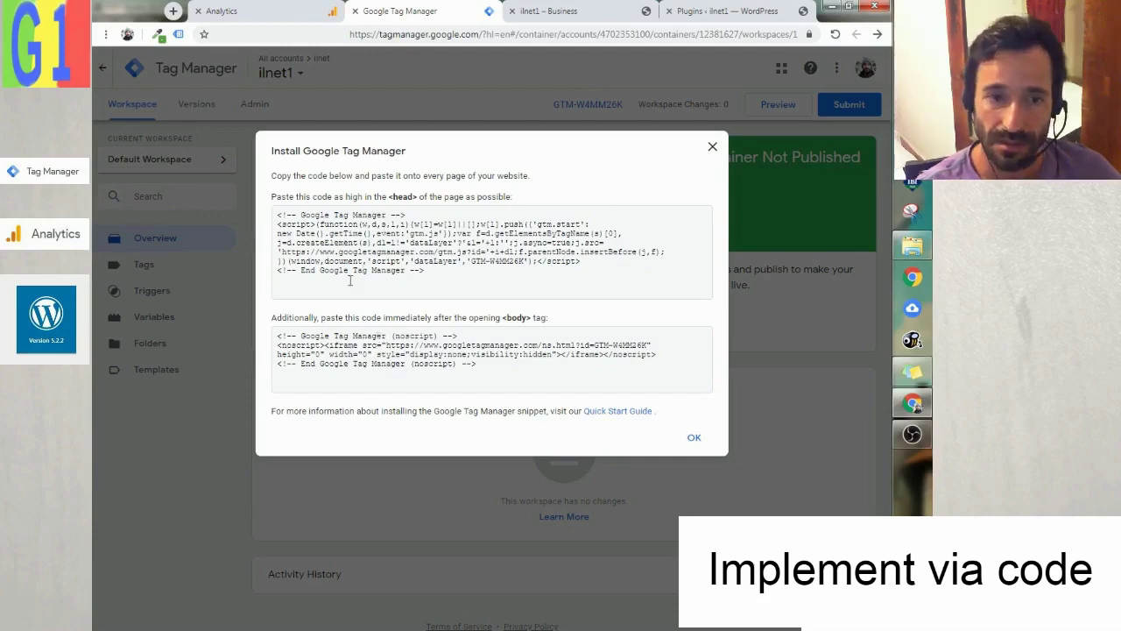
Step: Switch to the WordPress admin and open the GeneratePress Theme Header file (header.php) in the Theme Editor, acknowledging the direct-edit warning
{"action": "left_click", "coordinate": [717, 11]}
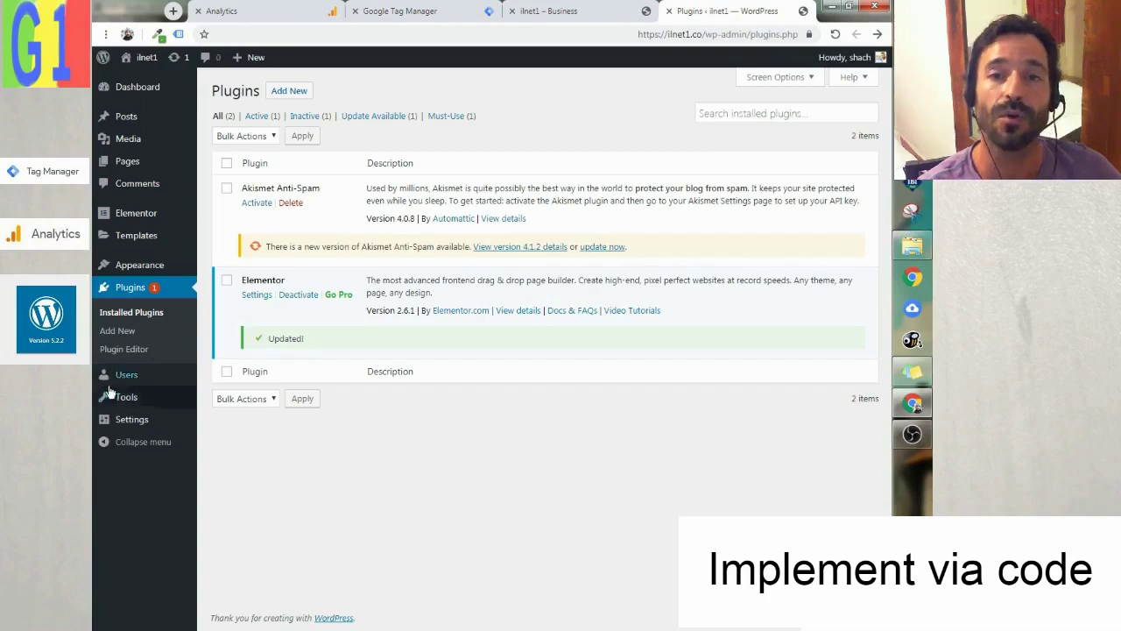
{"action": "mouse_move", "coordinate": [130, 269]}
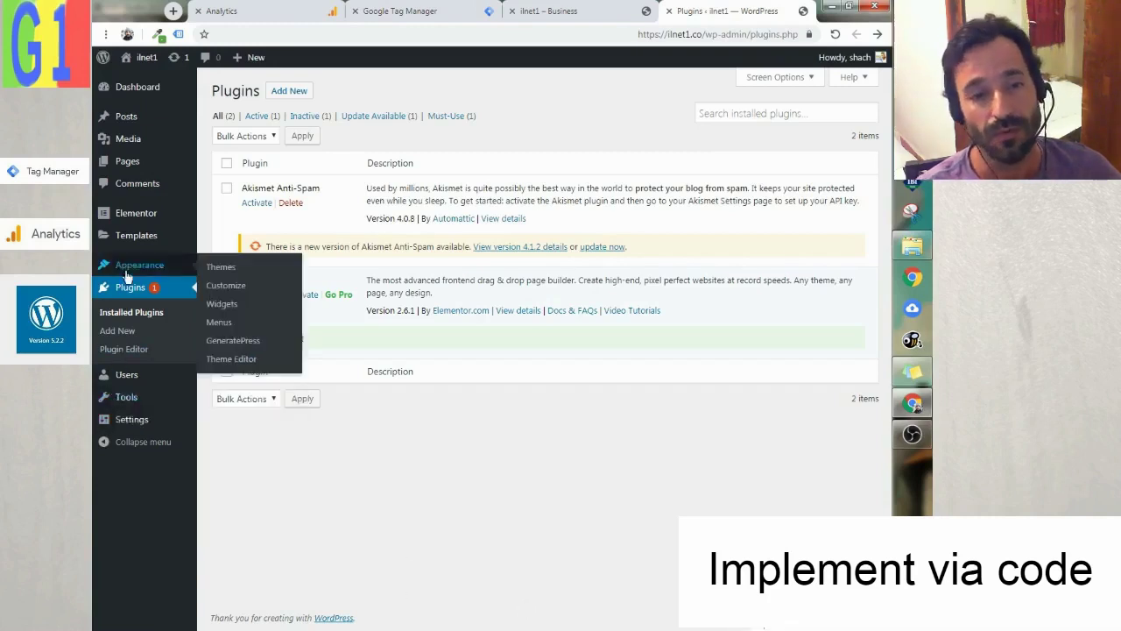
{"action": "left_click", "coordinate": [219, 359]}
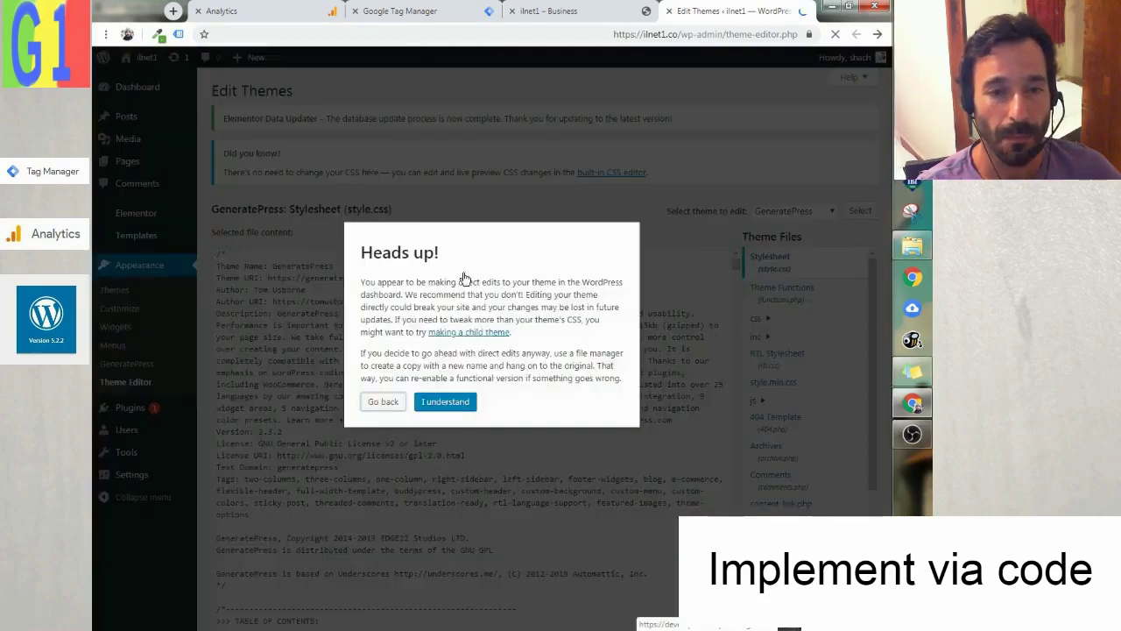
{"action": "left_click", "coordinate": [424, 402]}
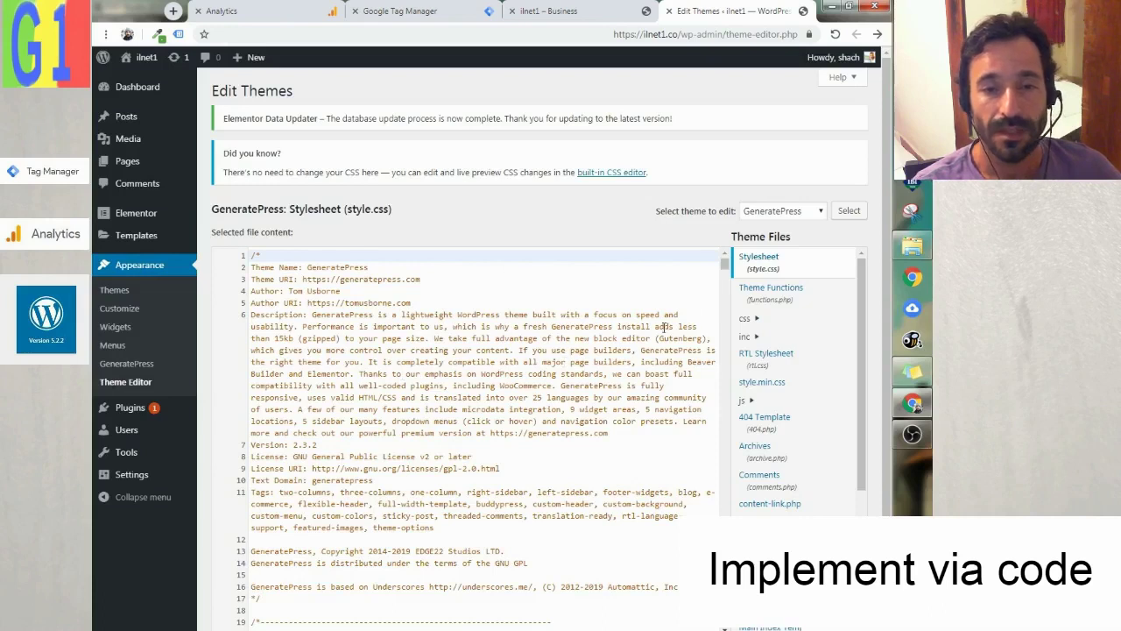
{"action": "scroll", "coordinate": [859, 406], "scroll_direction": "down", "scroll_amount": 2}
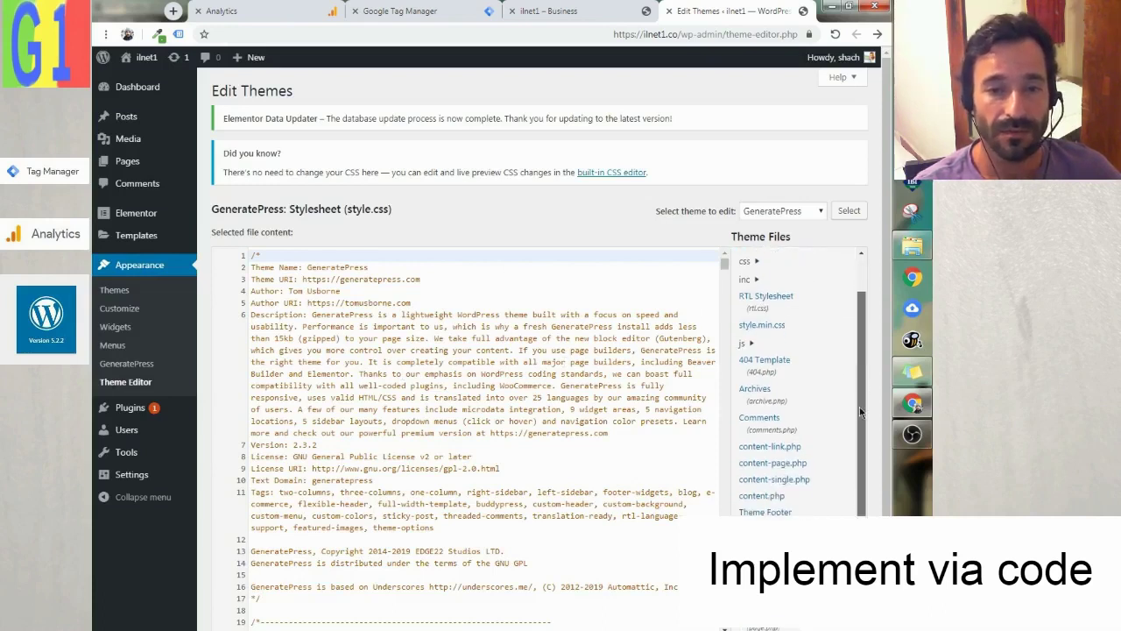
{"action": "left_click_drag", "start_coordinate": [859, 406], "coordinate": [839, 506]}
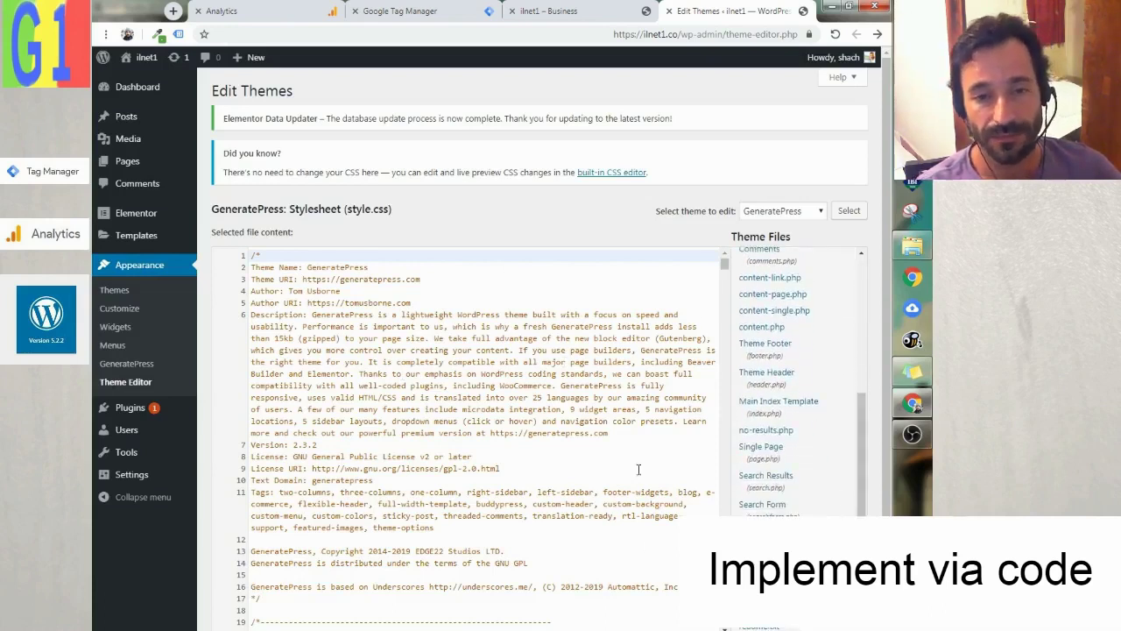
{"action": "left_click", "coordinate": [756, 376]}
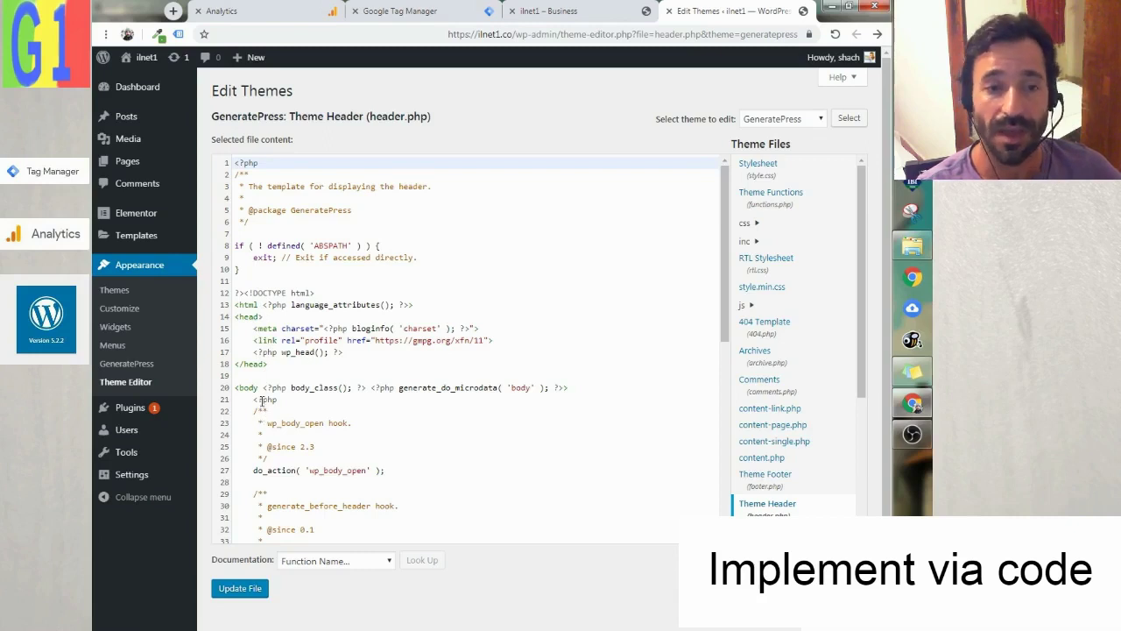
Step: Copy the whole <head> code snippet from Tag Manager's install instructions and return to header.php in the WordPress Theme Editor
{"action": "left_click", "coordinate": [406, 12]}
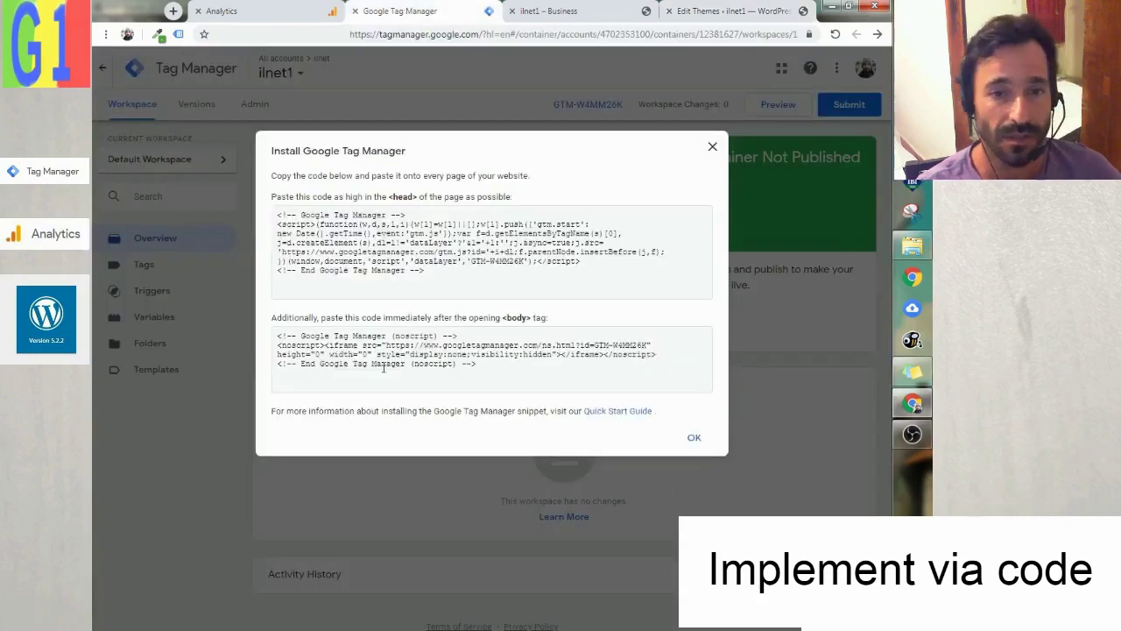
{"action": "left_click", "coordinate": [284, 226]}
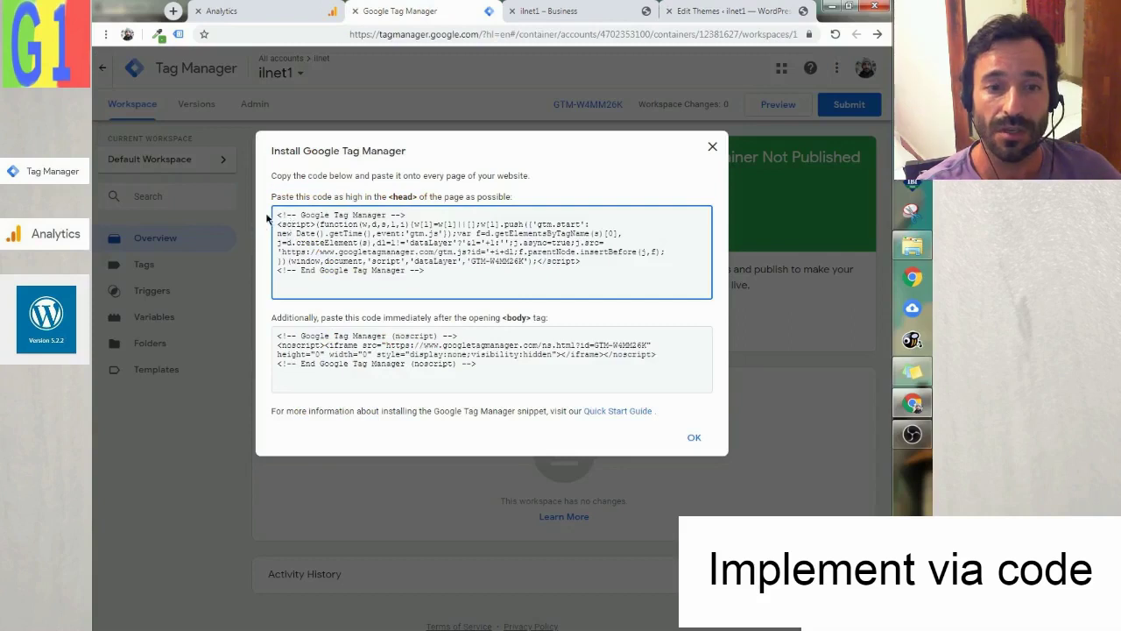
{"action": "left_click_drag", "start_coordinate": [277, 214], "coordinate": [521, 290]}
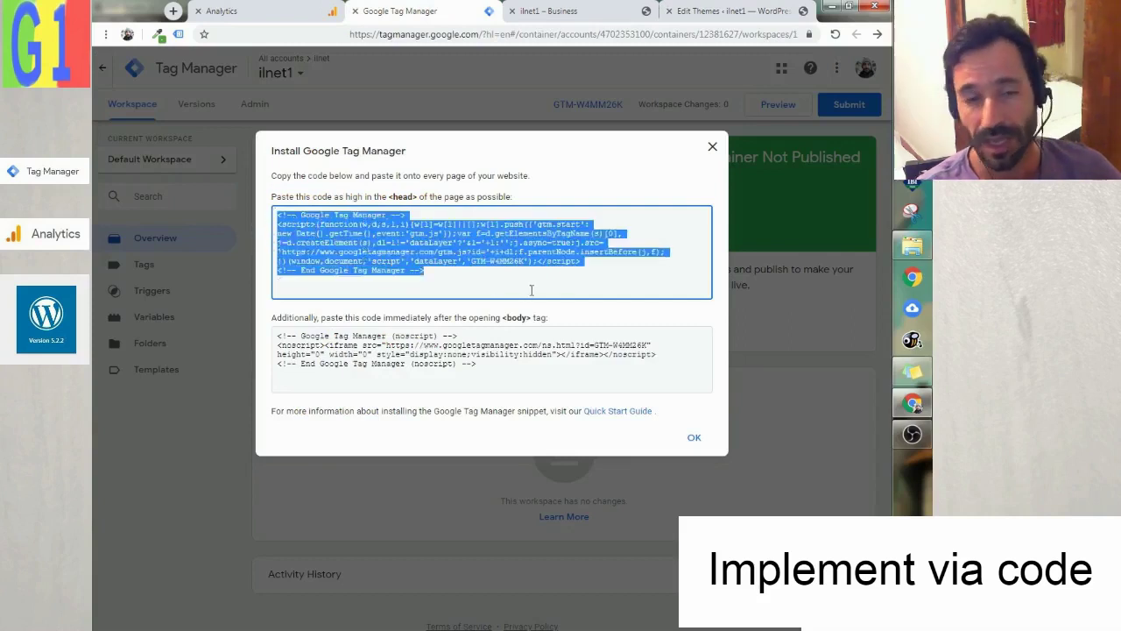
{"action": "right_click", "coordinate": [448, 233]}
{"action": "left_click", "coordinate": [428, 253]}
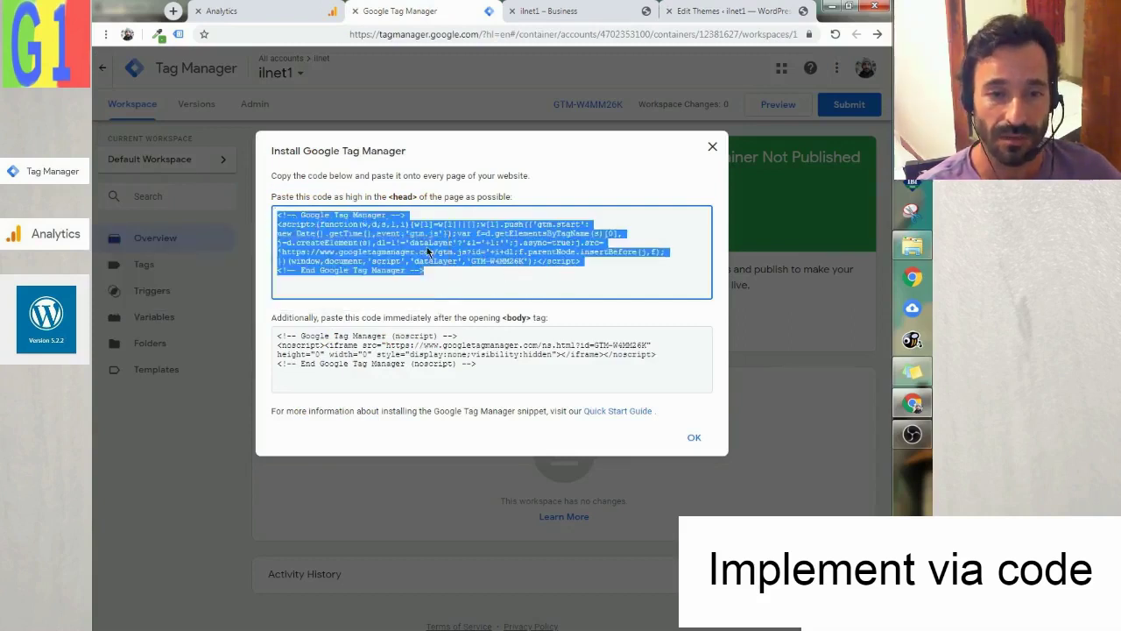
{"action": "left_click", "coordinate": [730, 13]}
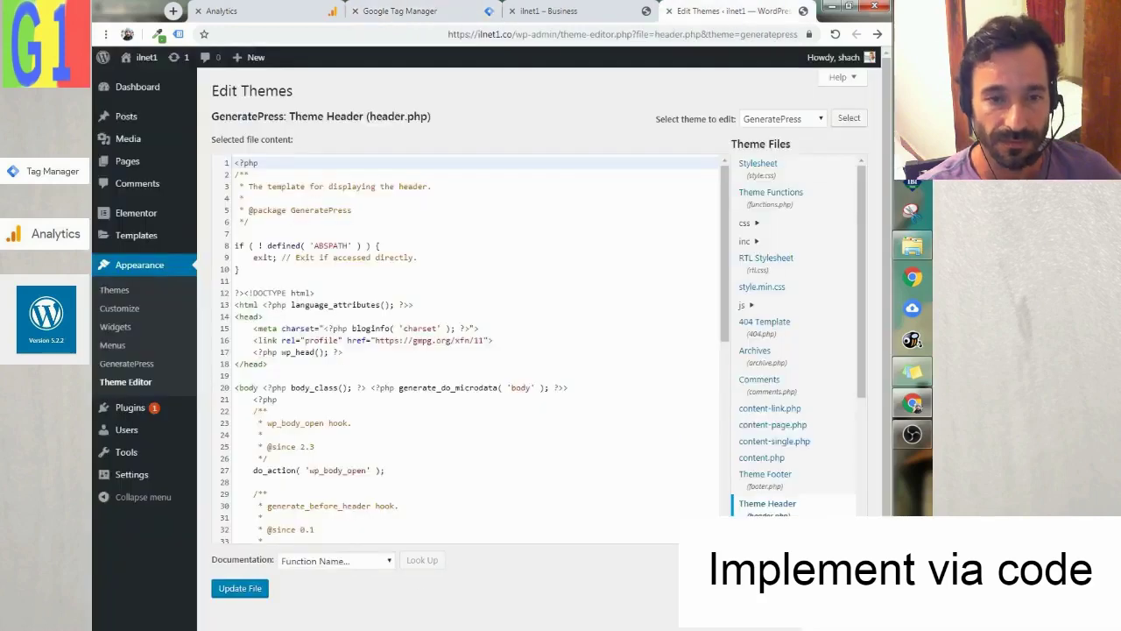
Step: Paste the copied Tag Manager snippet on a new line directly below the opening <head> tag in header.php, followed by a line break
{"action": "left_click", "coordinate": [274, 318]}
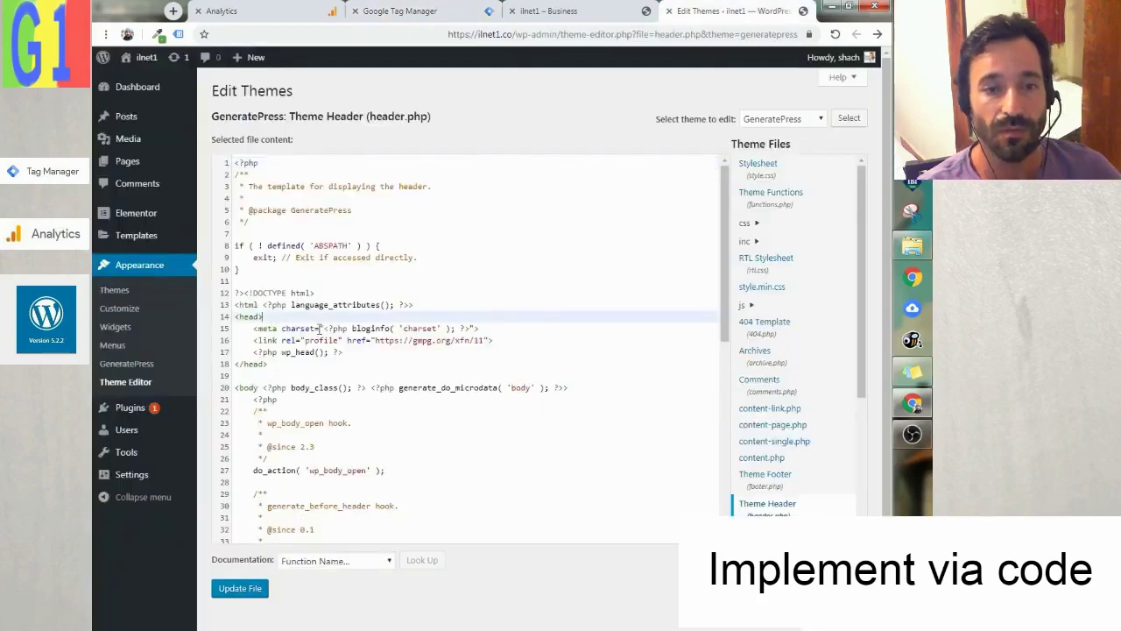
{"action": "key", "text": "Return"}
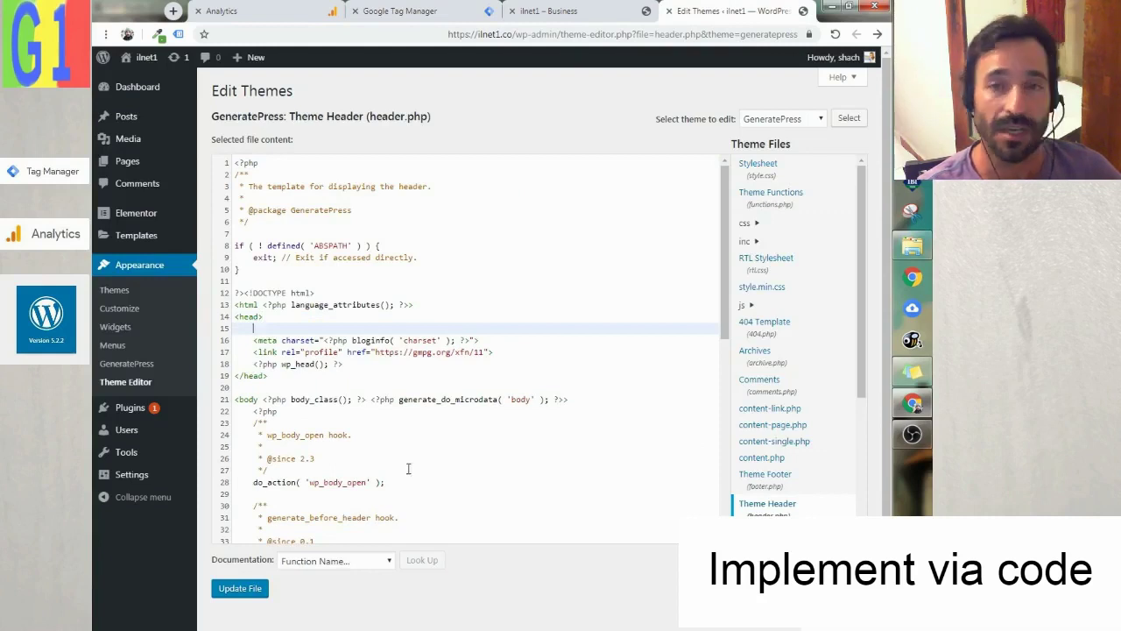
{"action": "right_click", "coordinate": [290, 339]}
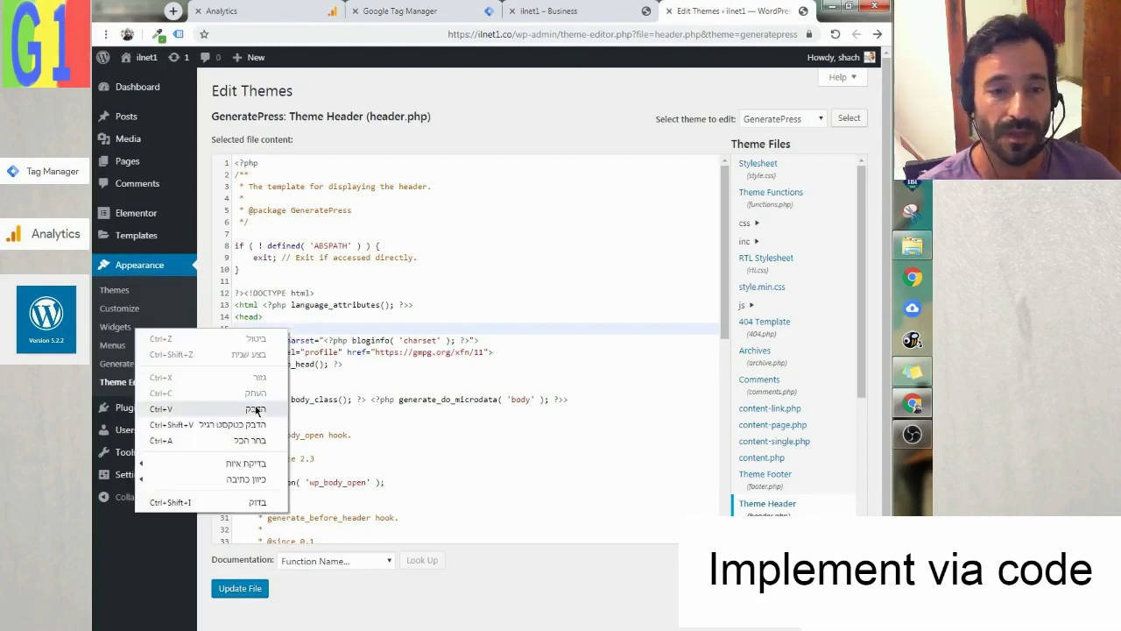
{"action": "left_click", "coordinate": [258, 410]}
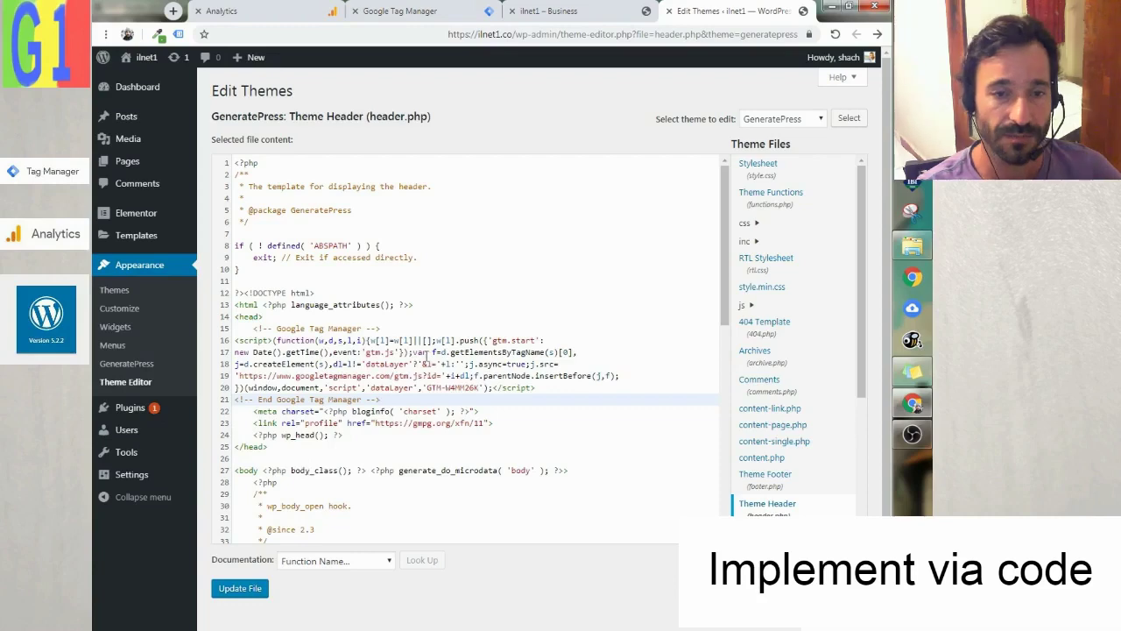
{"action": "key", "text": "Return"}
{"action": "scroll", "coordinate": [445, 357], "scroll_direction": "down", "scroll_amount": 3}
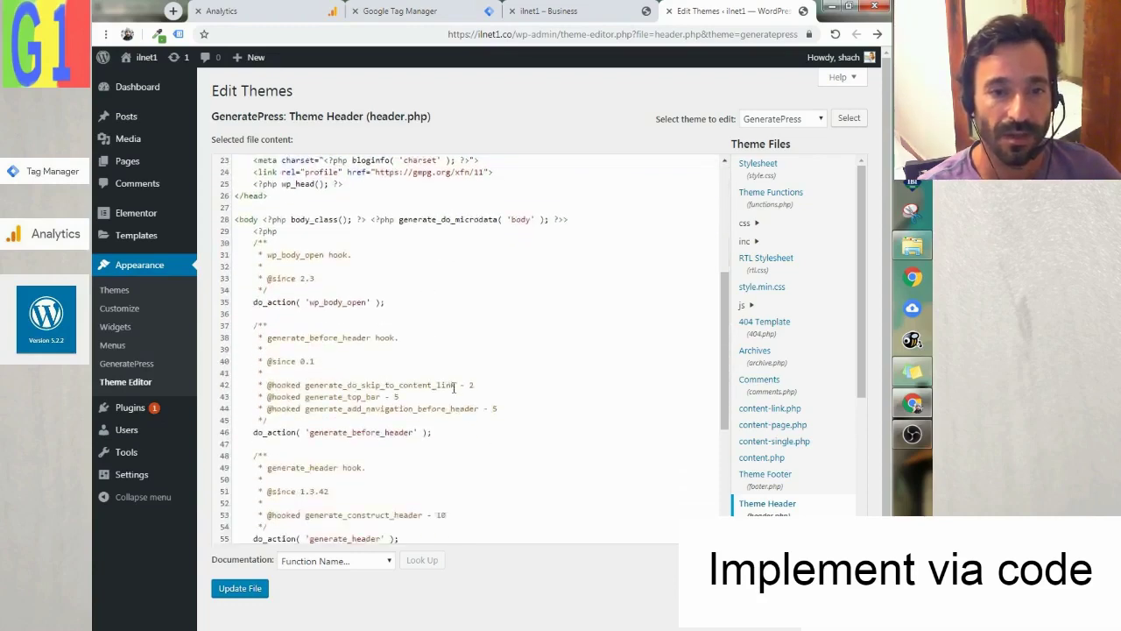
{"action": "scroll", "coordinate": [438, 495], "scroll_direction": "up", "scroll_amount": 1}
{"action": "scroll", "coordinate": [440, 497], "scroll_direction": "up", "scroll_amount": 1}
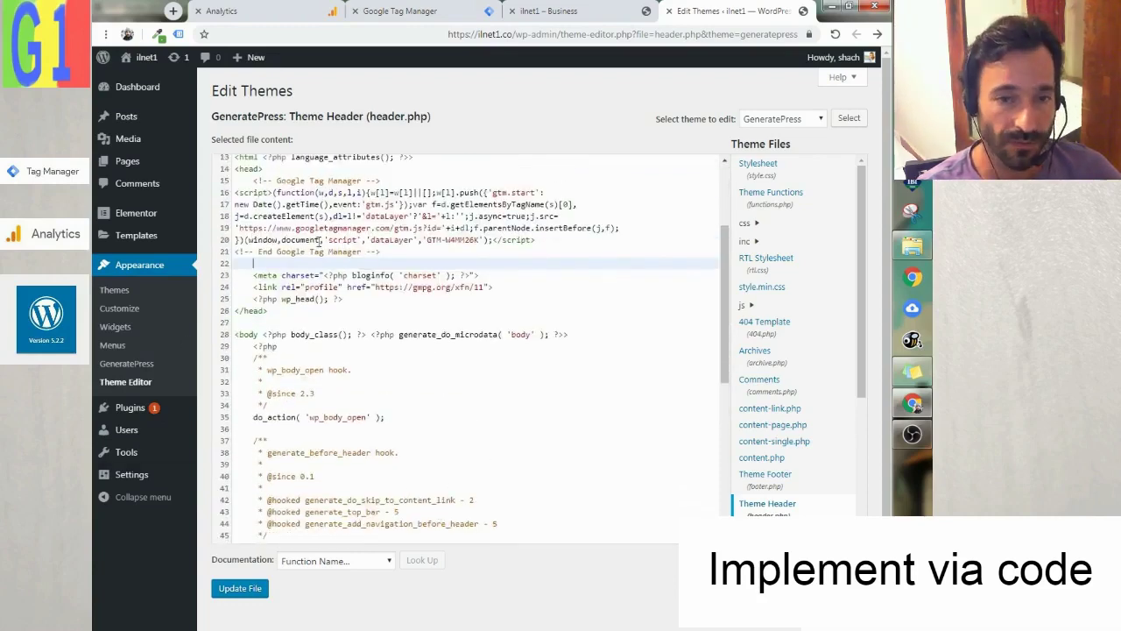
Step: Copy the whole <body> noscript snippet from Tag Manager's install instructions and return to header.php in the WordPress Theme Editor
{"action": "left_click", "coordinate": [427, 12]}
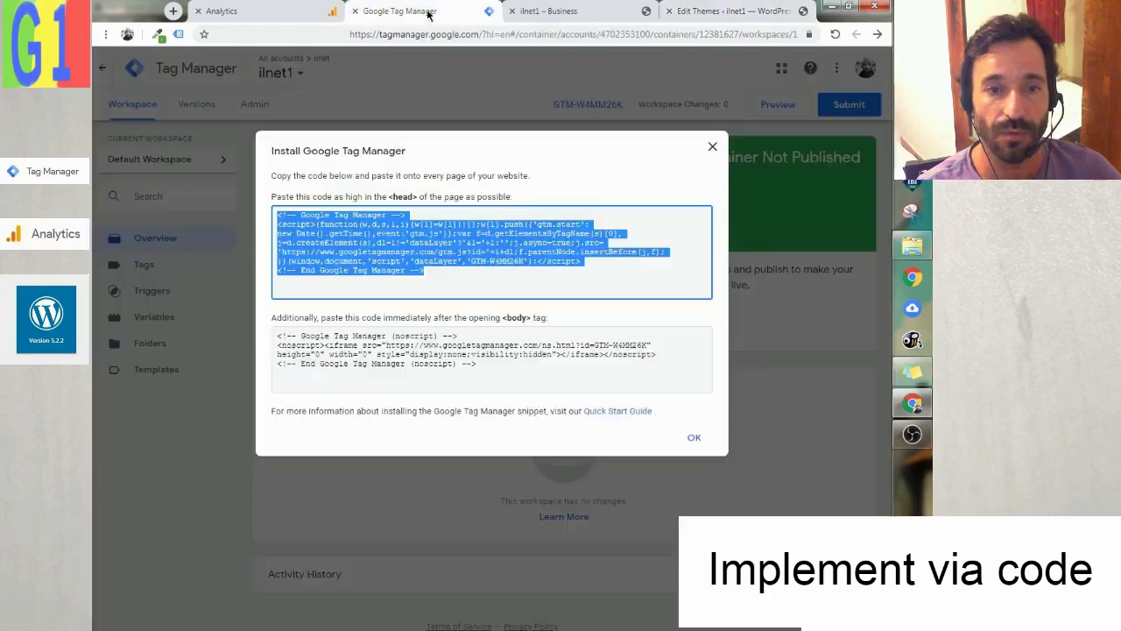
{"action": "left_click", "coordinate": [356, 389]}
{"action": "left_click_drag", "start_coordinate": [276, 335], "coordinate": [508, 364]}
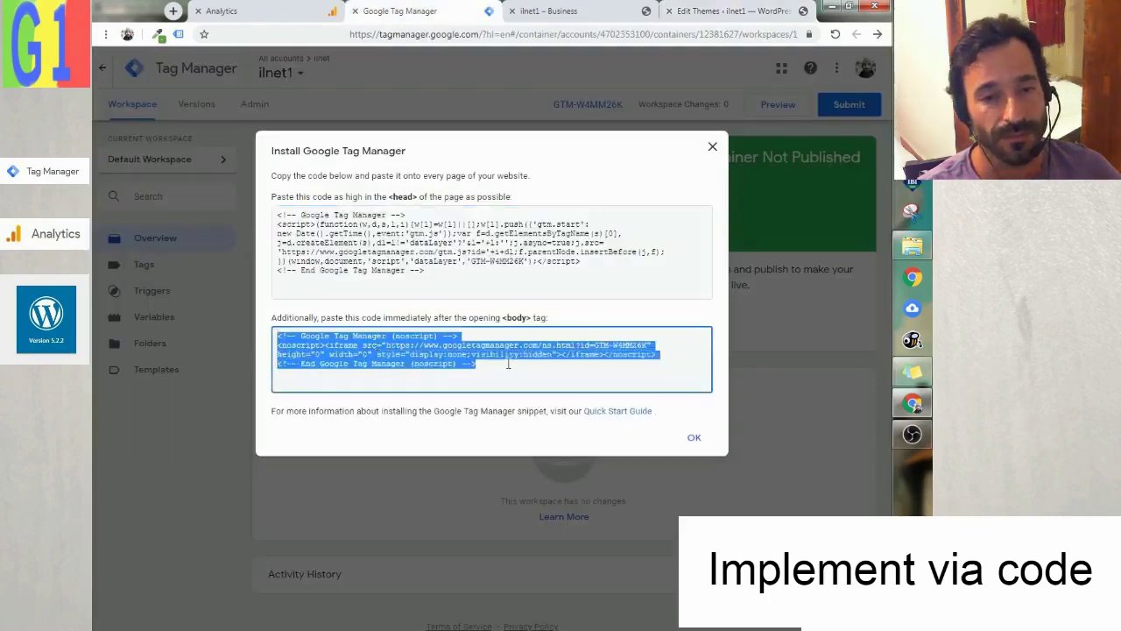
{"action": "right_click", "coordinate": [322, 355]}
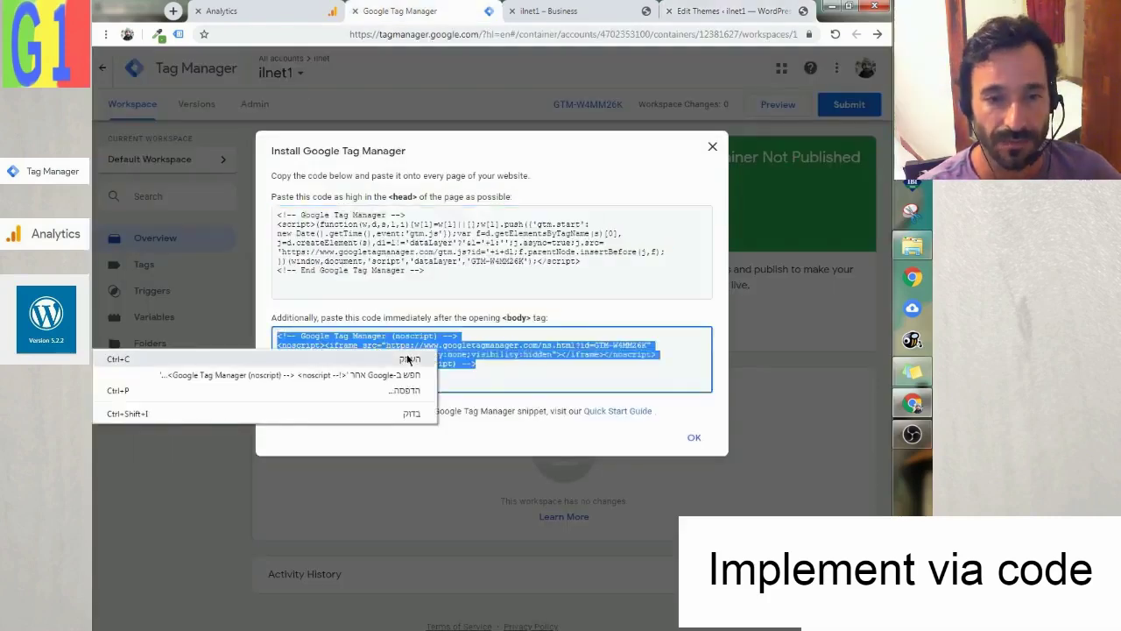
{"action": "left_click", "coordinate": [408, 359]}
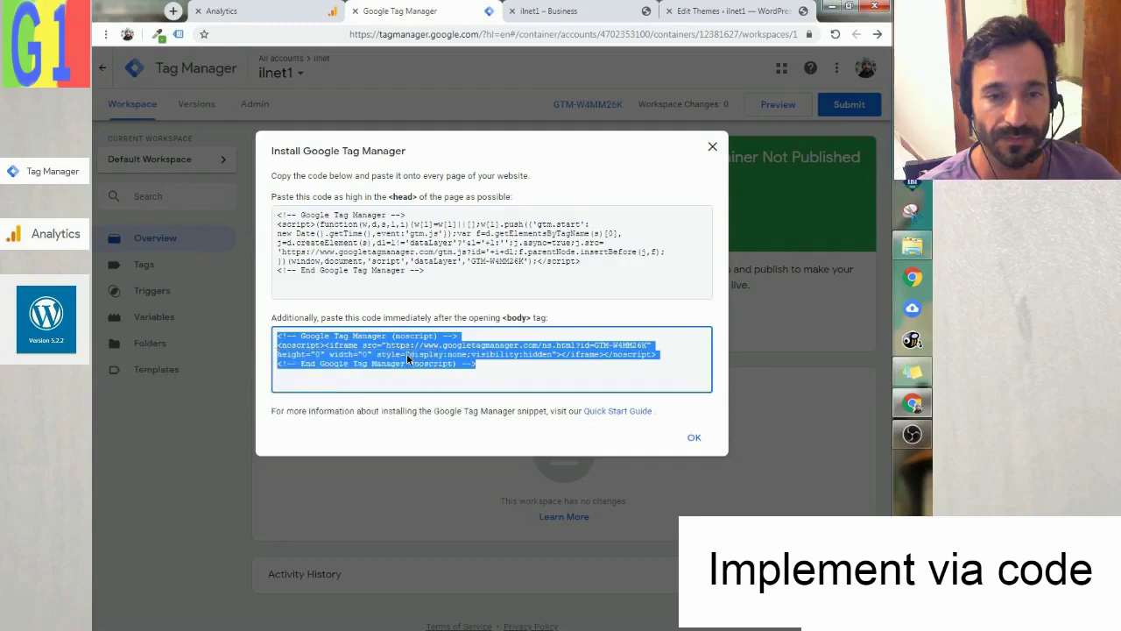
{"action": "left_click", "coordinate": [718, 13]}
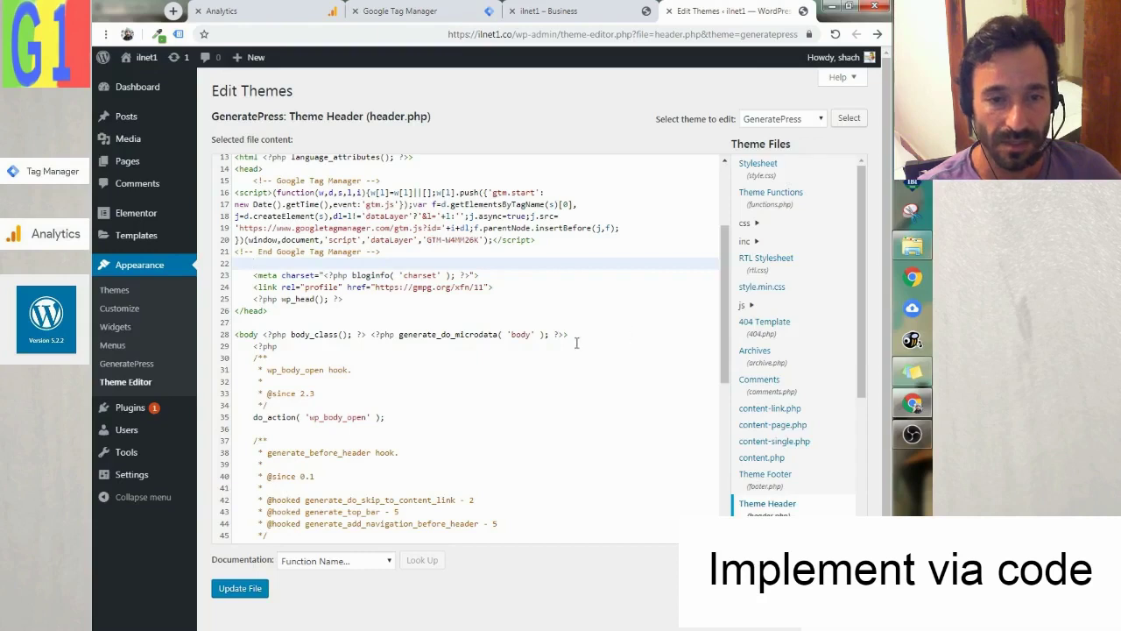
Step: Paste the noscript snippet on a new line directly after the opening <body> tag in header.php and save the file
{"action": "left_click", "coordinate": [239, 347]}
{"action": "key", "text": "Return"}
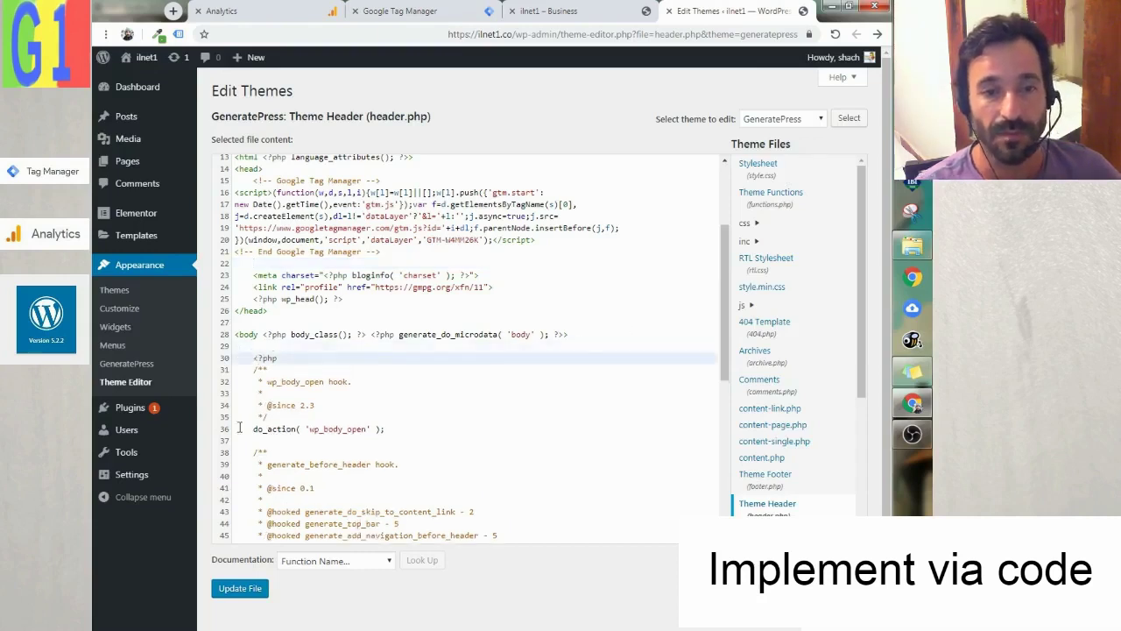
{"action": "key", "text": "Up"}
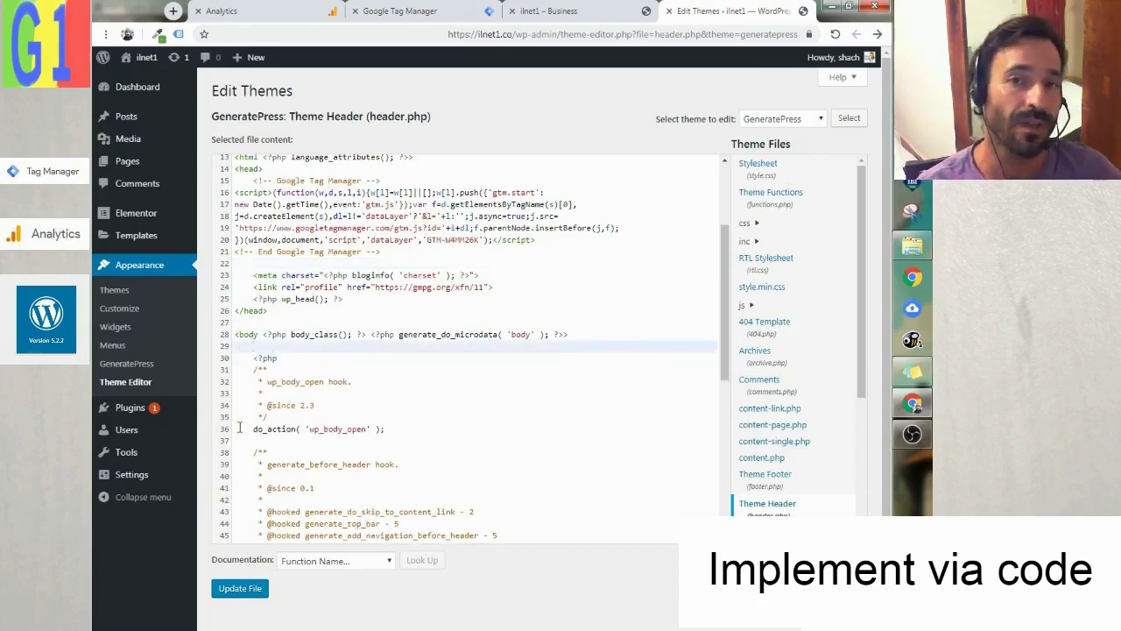
{"action": "key", "text": "ctrl+v"}
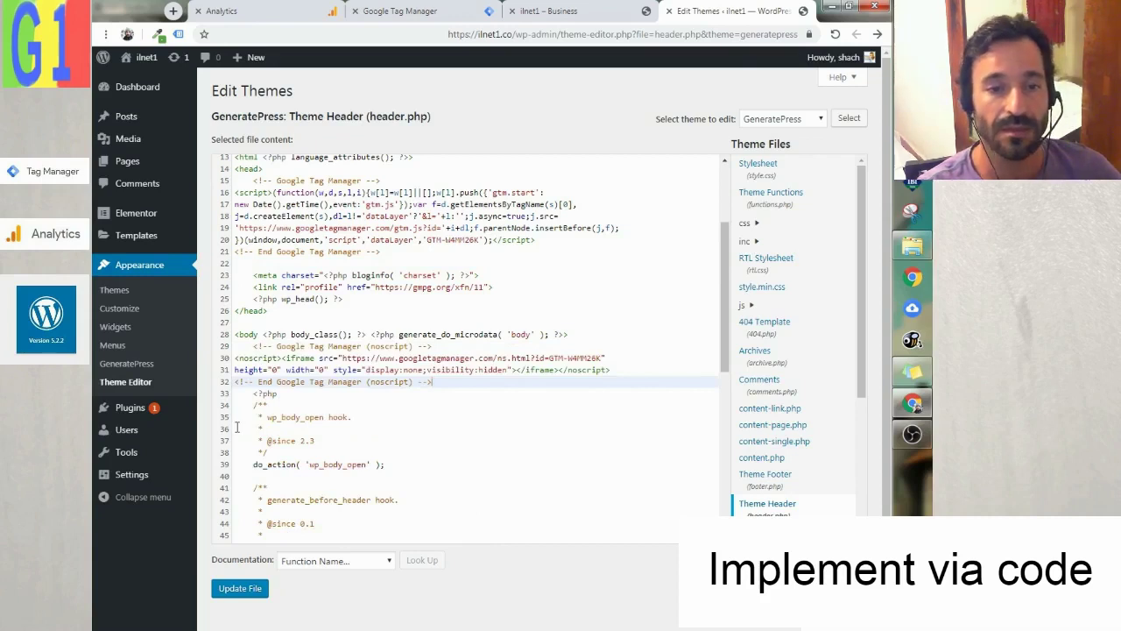
{"action": "left_click", "coordinate": [238, 589]}
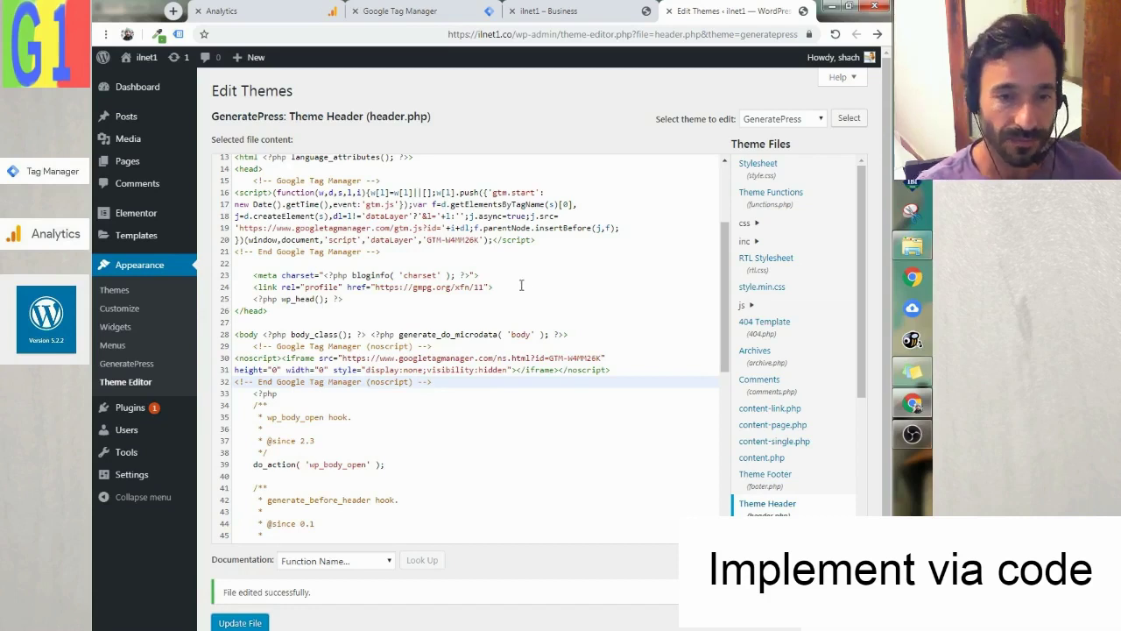
Step: Switch to the ilnet1 site's front page and reload it
{"action": "left_click", "coordinate": [568, 16]}
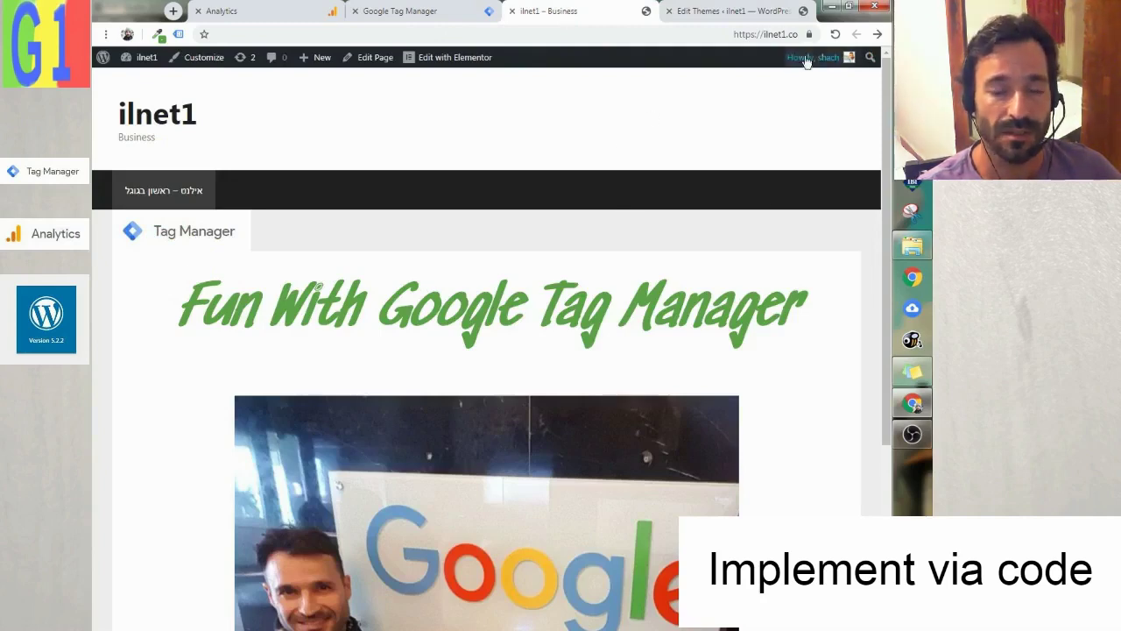
{"action": "left_click", "coordinate": [834, 34]}
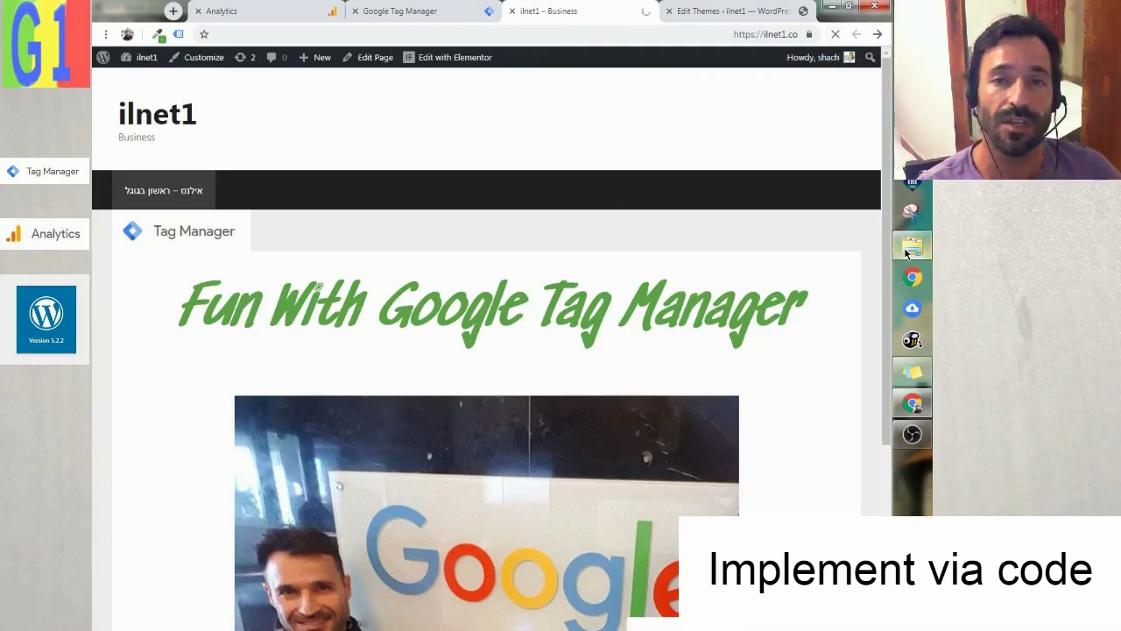
{"action": "mouse_move", "coordinate": [909, 249]}
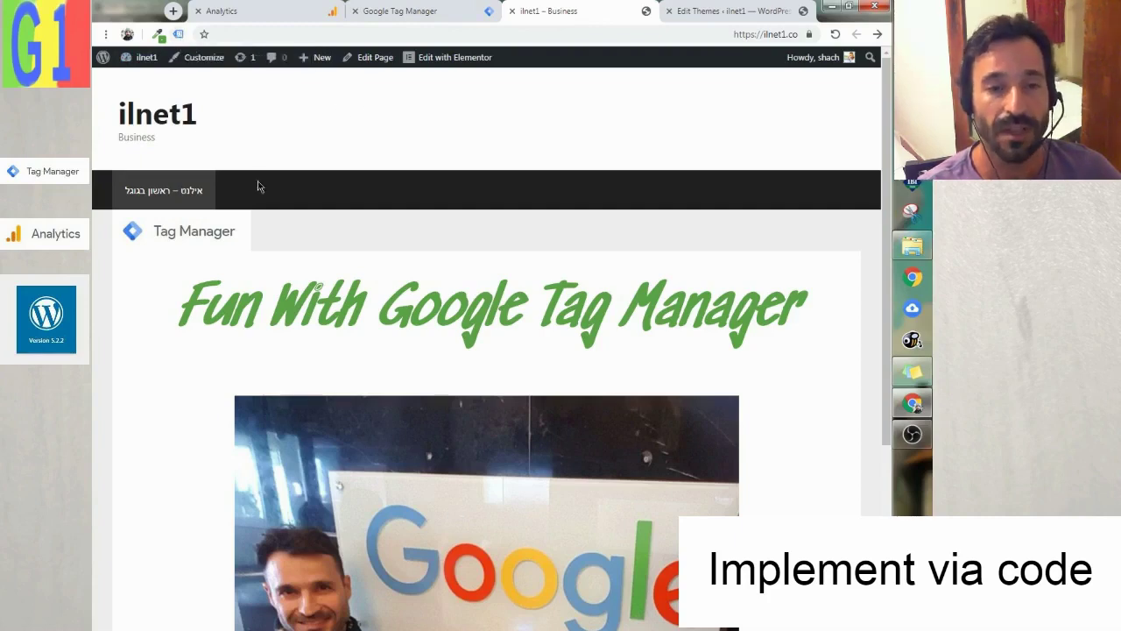
Step: Search Google for "google tag assistant" in a new tab, view the Tag Assistant (by Google) extension's Chrome Web Store page and close it
{"action": "left_click", "coordinate": [172, 10]}
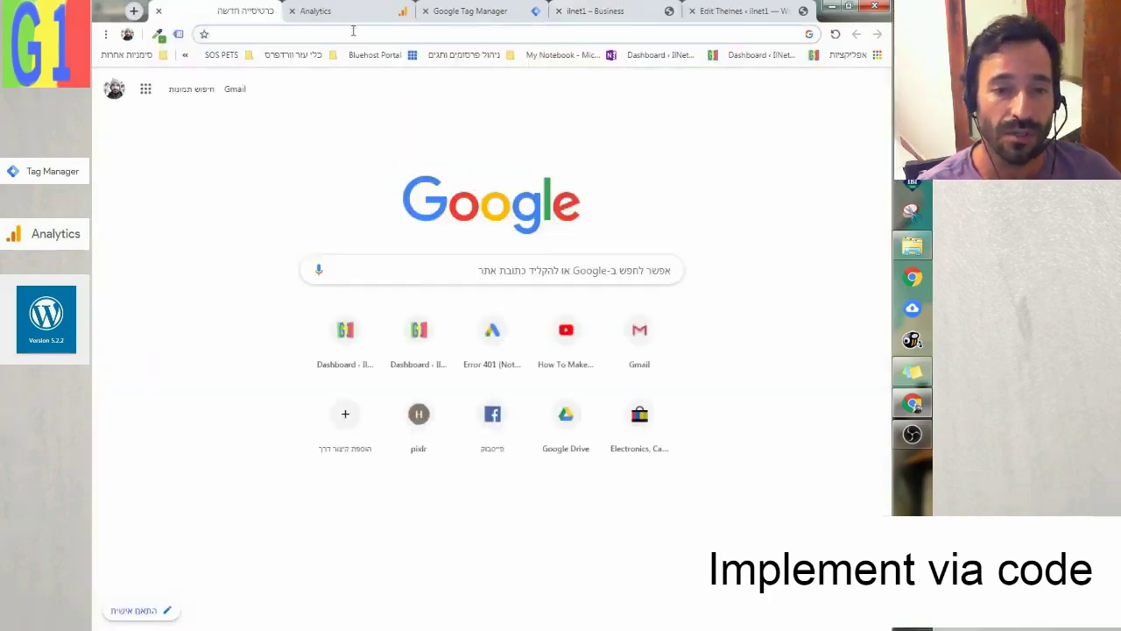
{"action": "left_click", "coordinate": [433, 275]}
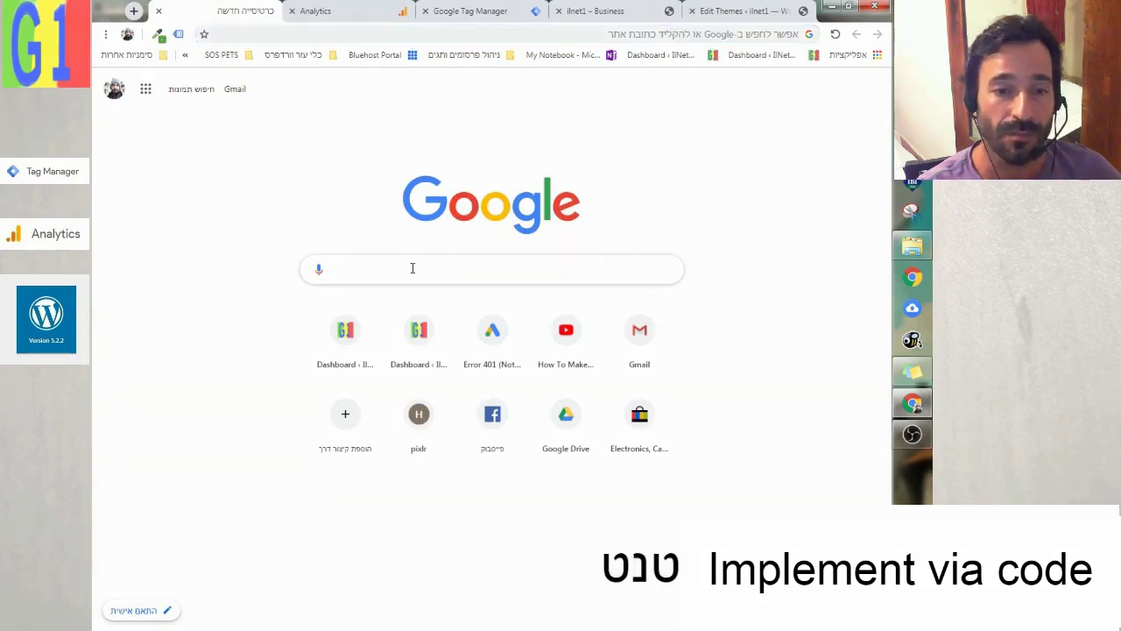
{"action": "type", "text": "google tag"}
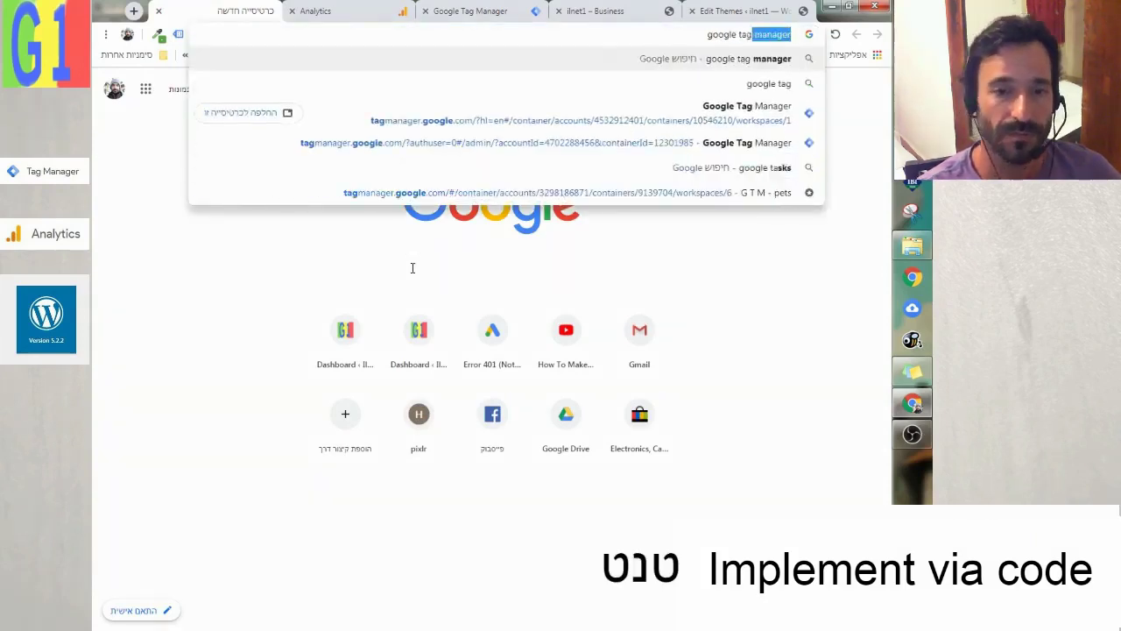
{"action": "key", "text": "BackSpace"}
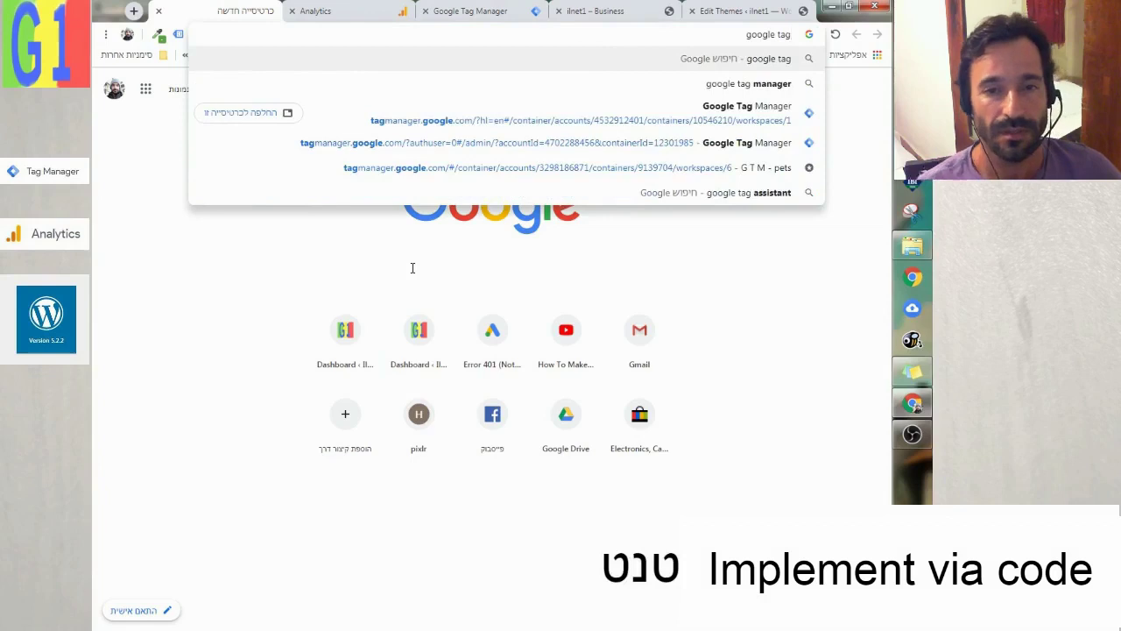
{"action": "type", "text": "as"}
{"action": "key", "text": "Down"}
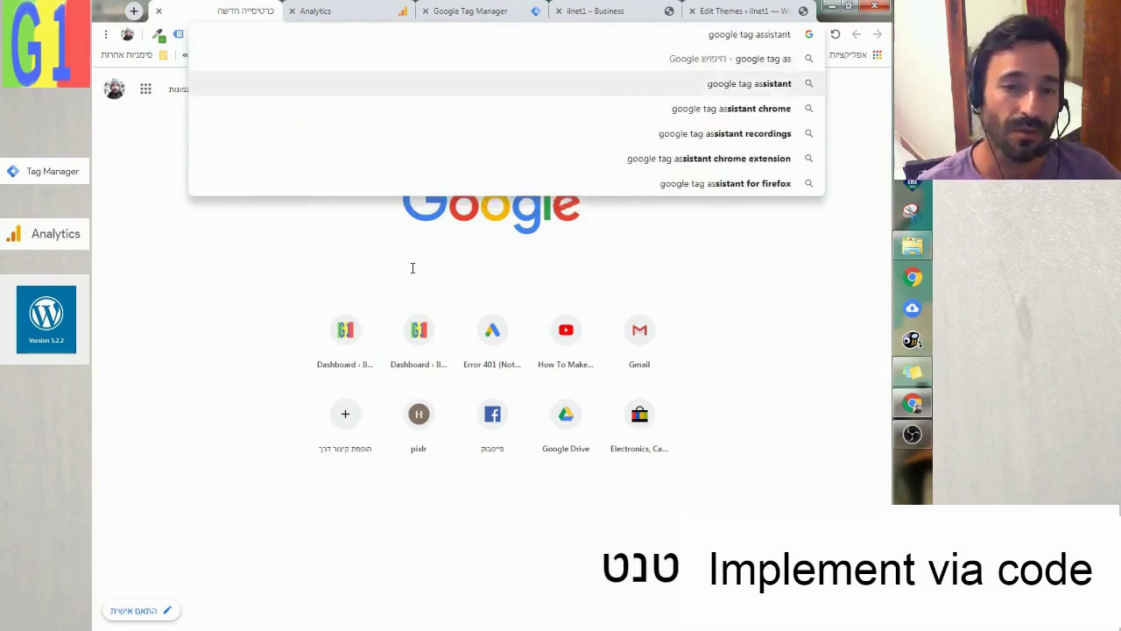
{"action": "key", "text": "Return"}
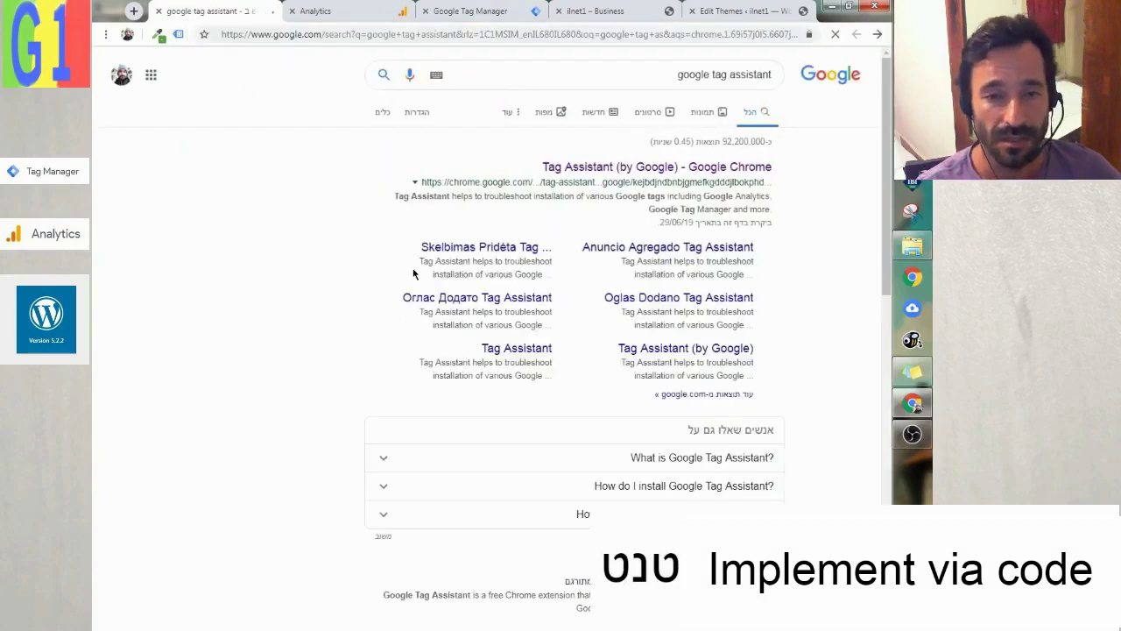
{"action": "left_click", "coordinate": [663, 167]}
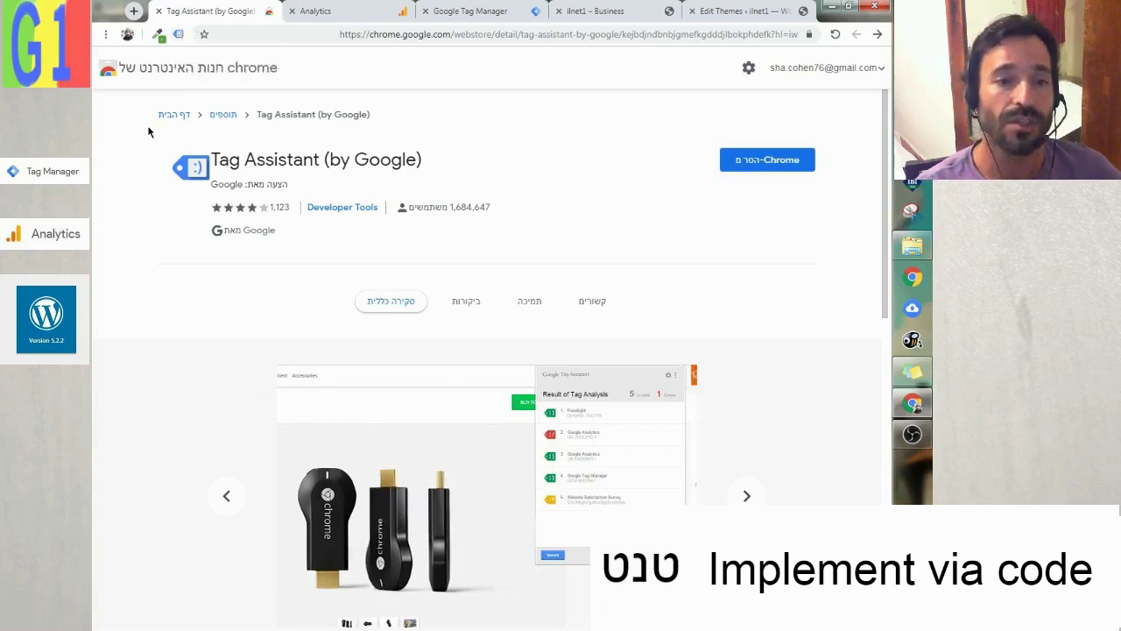
{"action": "left_click", "coordinate": [159, 11]}
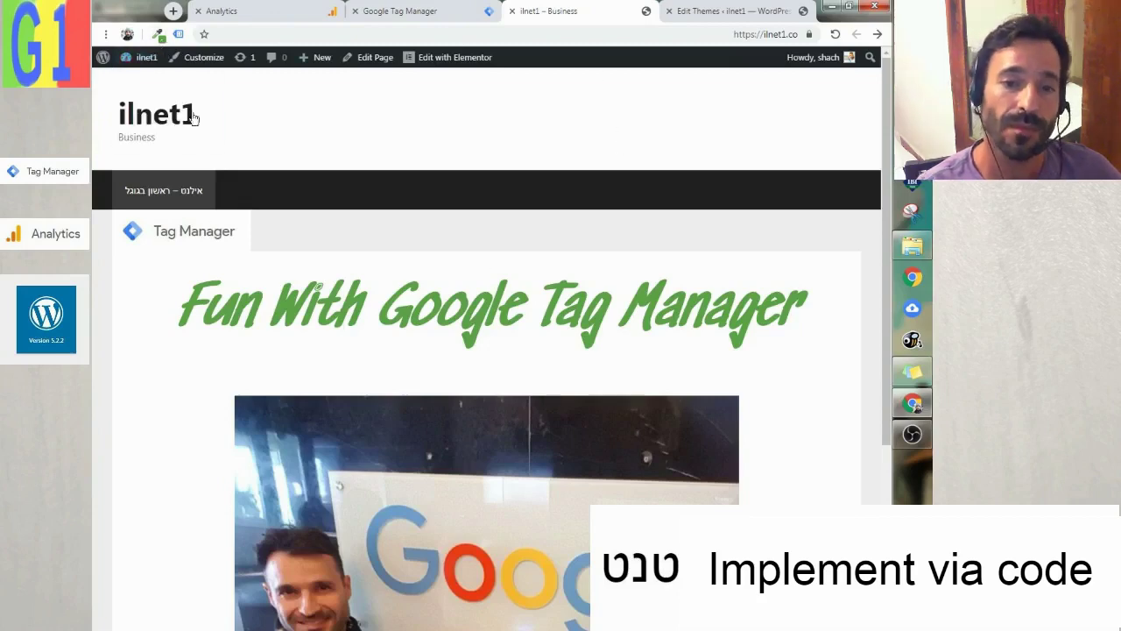
Step: Enable Tag Assistant on the ilnet1 front page, reload the page and open the tag analysis results
{"action": "left_click", "coordinate": [178, 36]}
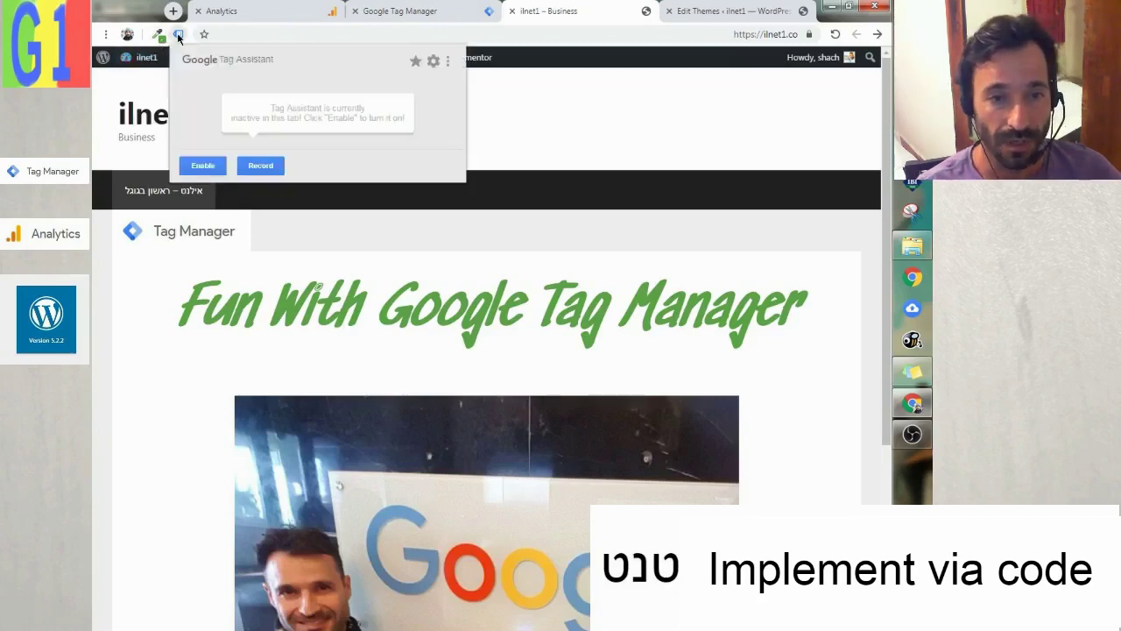
{"action": "left_click", "coordinate": [203, 166]}
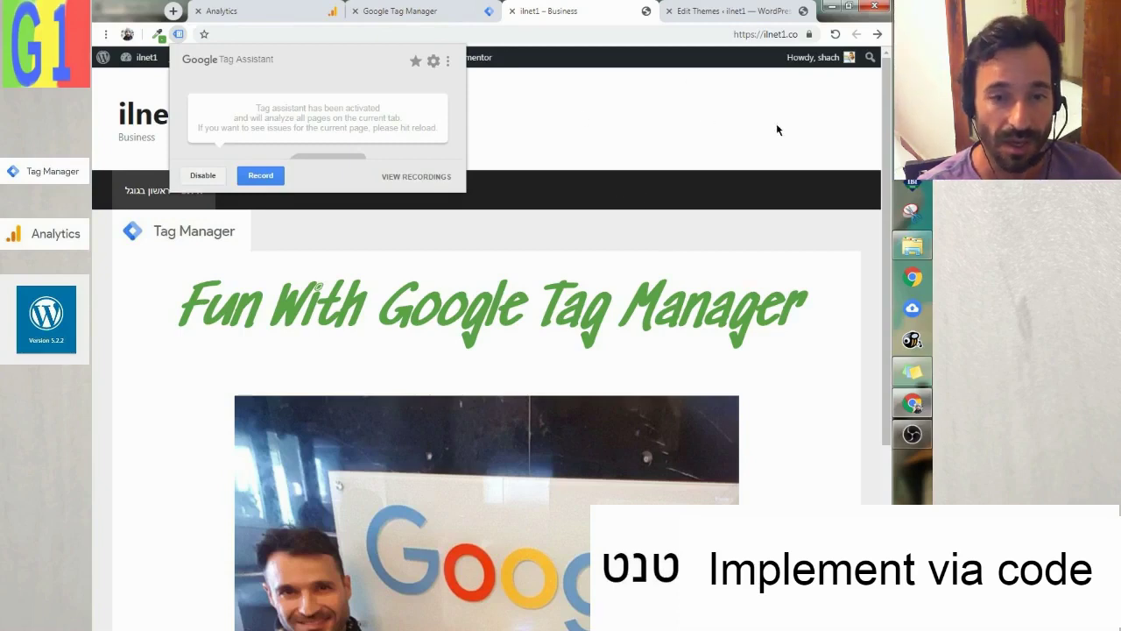
{"action": "left_click", "coordinate": [836, 34]}
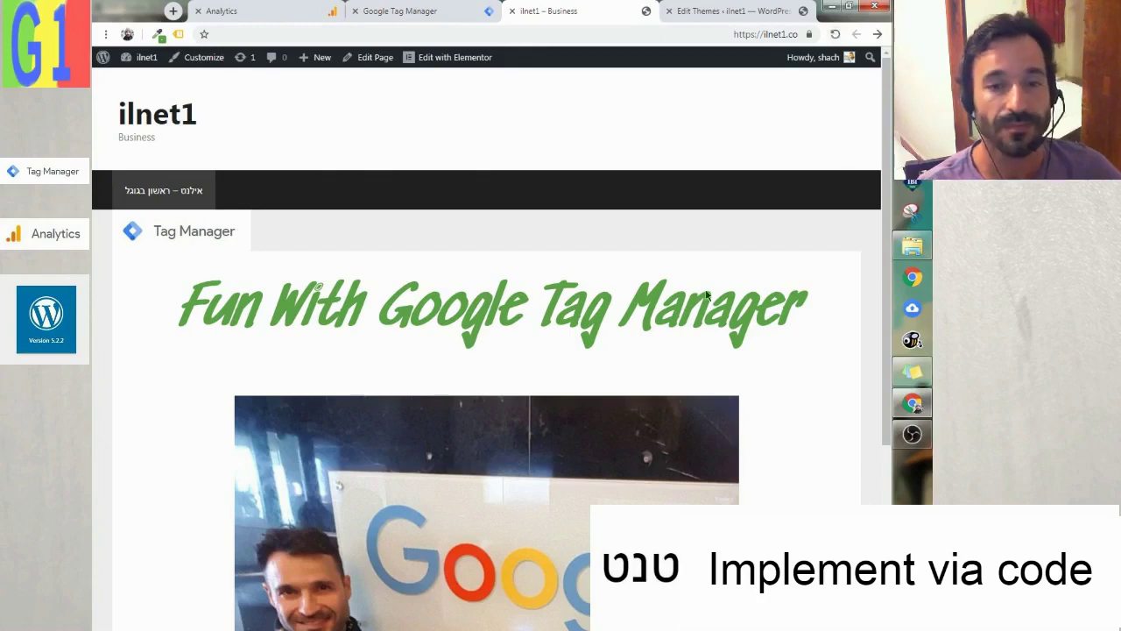
{"action": "left_click", "coordinate": [178, 35]}
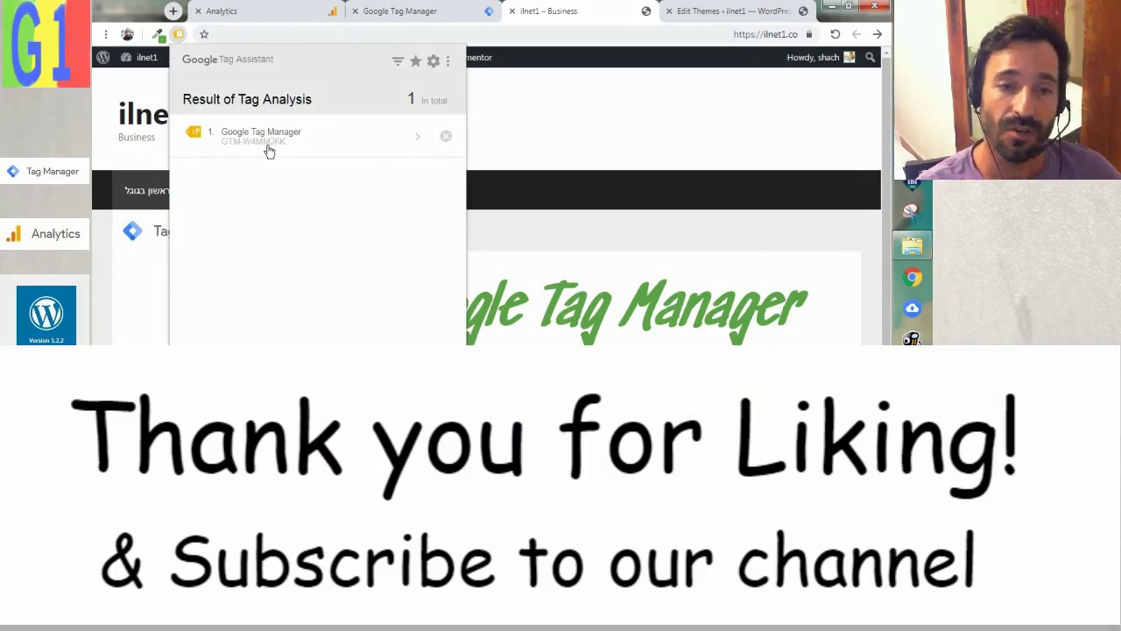
Step: Switch to Google Tag Manager and close the Install Google Tag Manager dialog to reach the container's workspace overview
{"action": "left_click", "coordinate": [421, 13]}
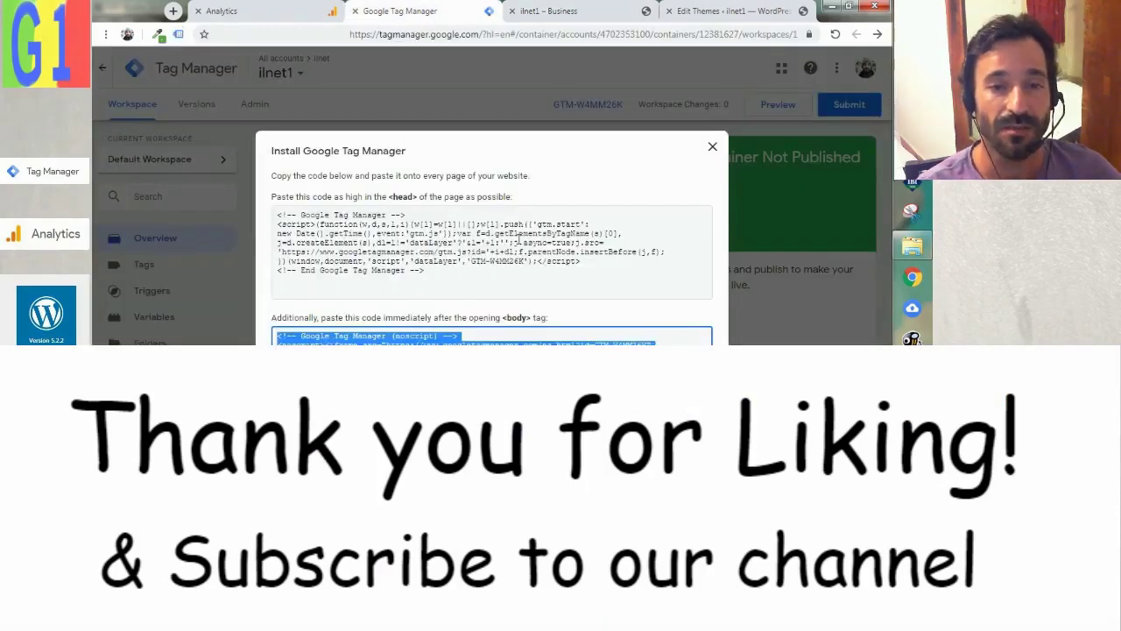
{"action": "left_click", "coordinate": [518, 238]}
{"action": "left_click", "coordinate": [504, 69]}
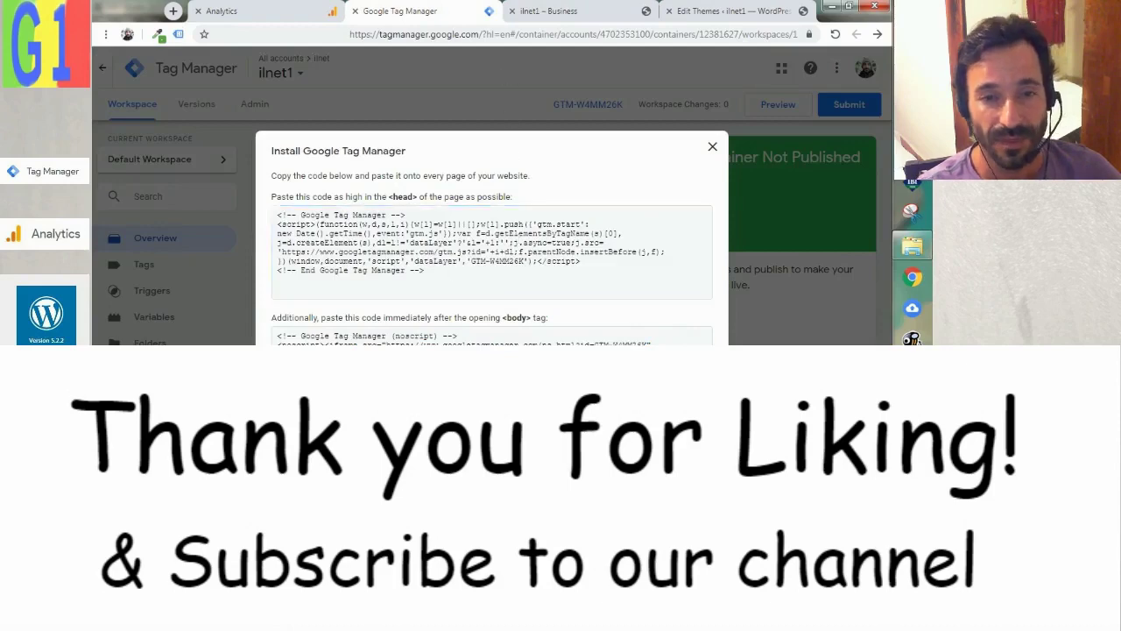
{"action": "key", "text": "Escape"}
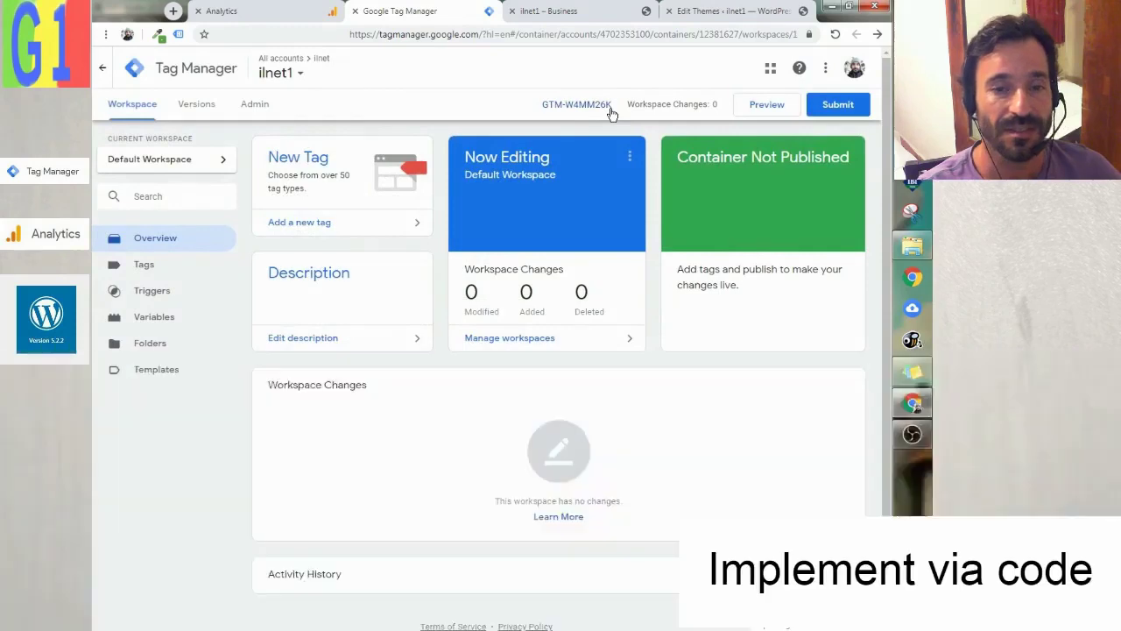
Step: Compare the container ID in Tag Assistant's results for the ilnet1 page with the one in the Tag Manager workspace
{"action": "left_click", "coordinate": [592, 12]}
{"action": "left_click", "coordinate": [178, 34]}
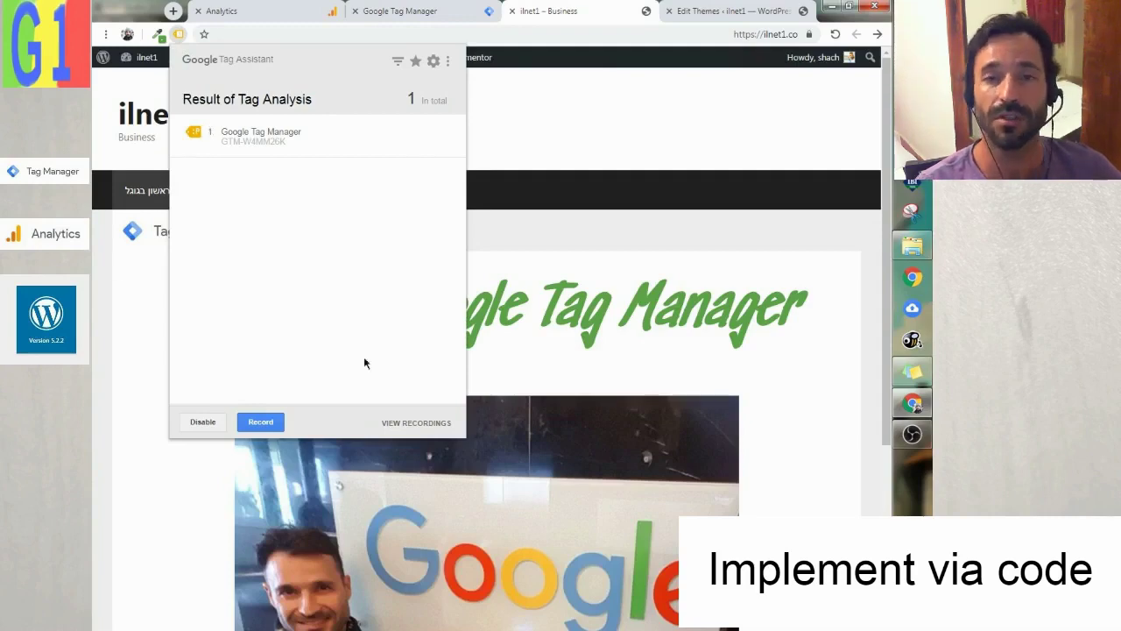
{"action": "left_click", "coordinate": [568, 15]}
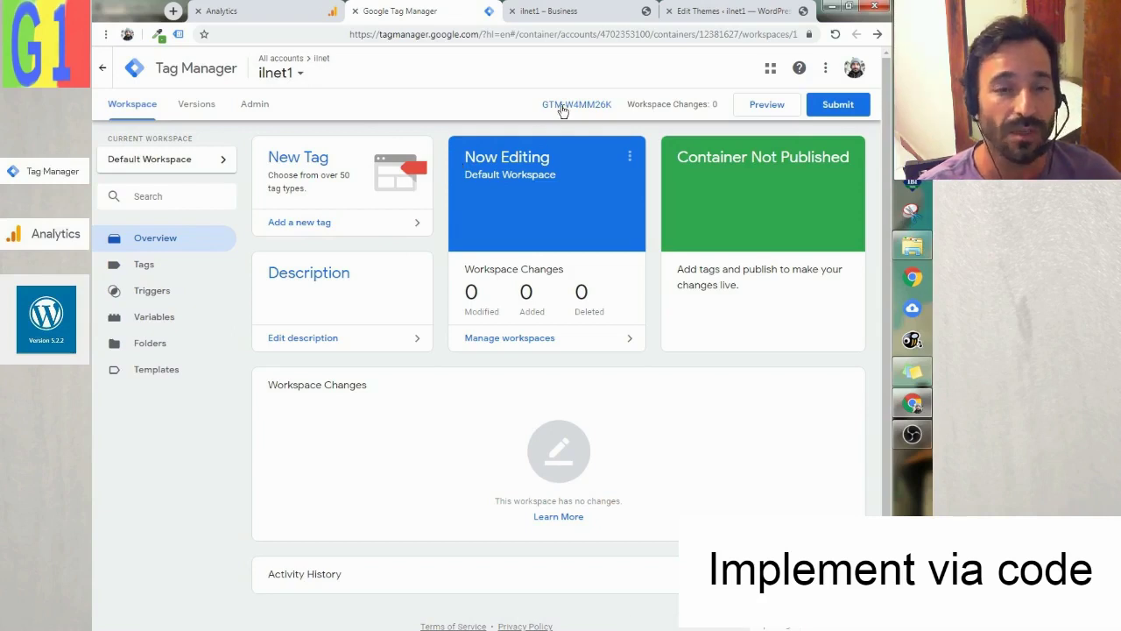
Step: Switch to Google Analytics and start a new website account, entering "ilnet" as both the account name and website name
{"action": "left_click", "coordinate": [257, 10]}
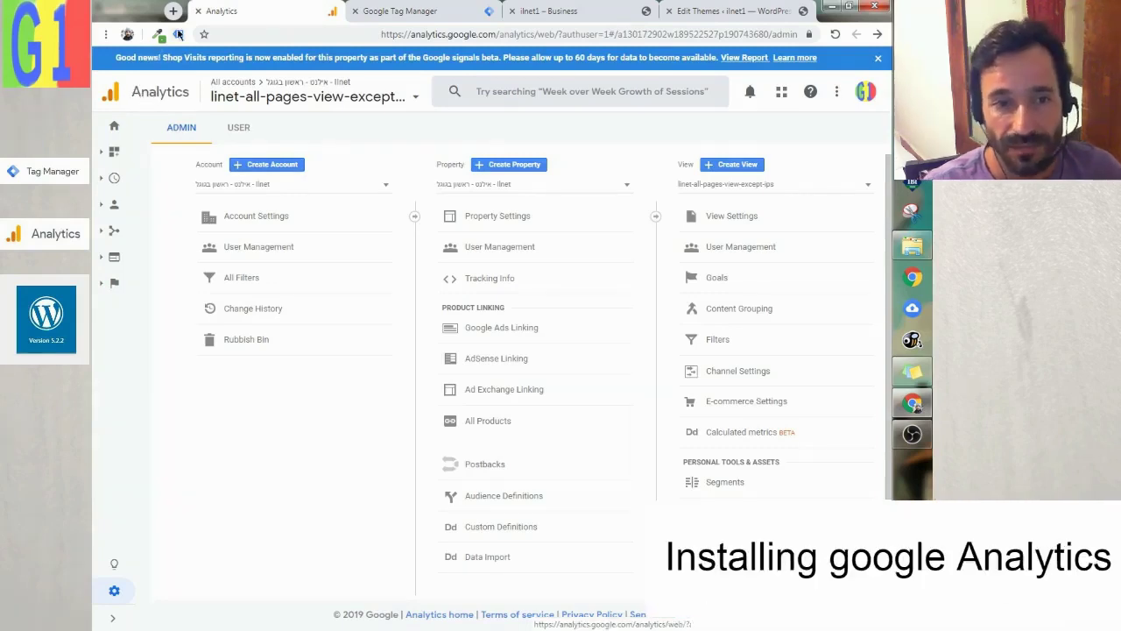
{"action": "left_click", "coordinate": [263, 164]}
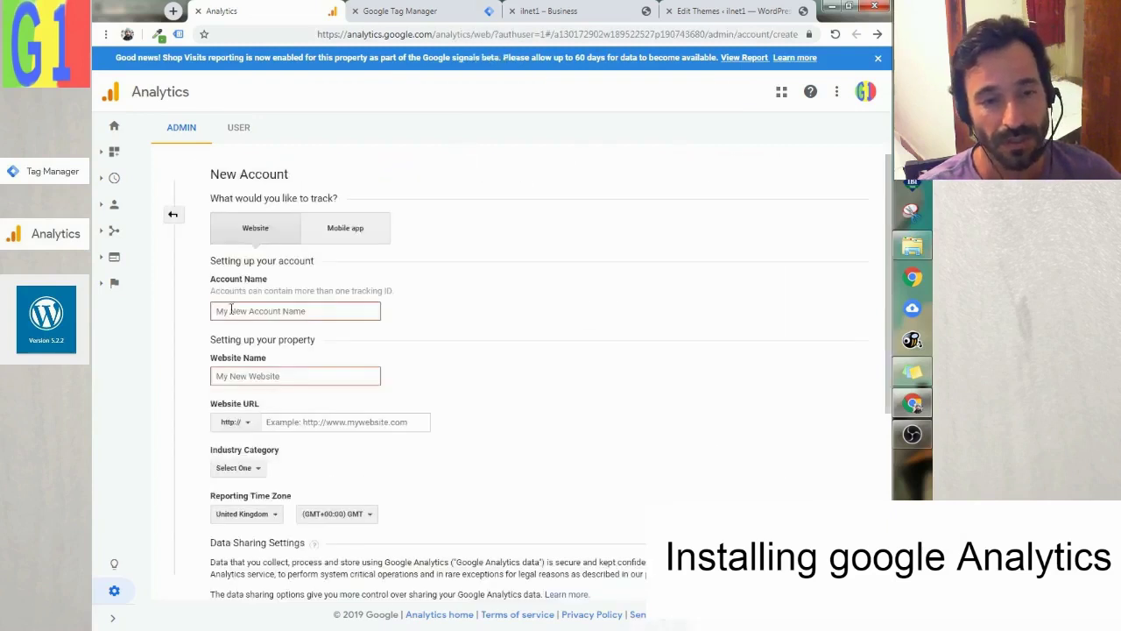
{"action": "left_click", "coordinate": [231, 310]}
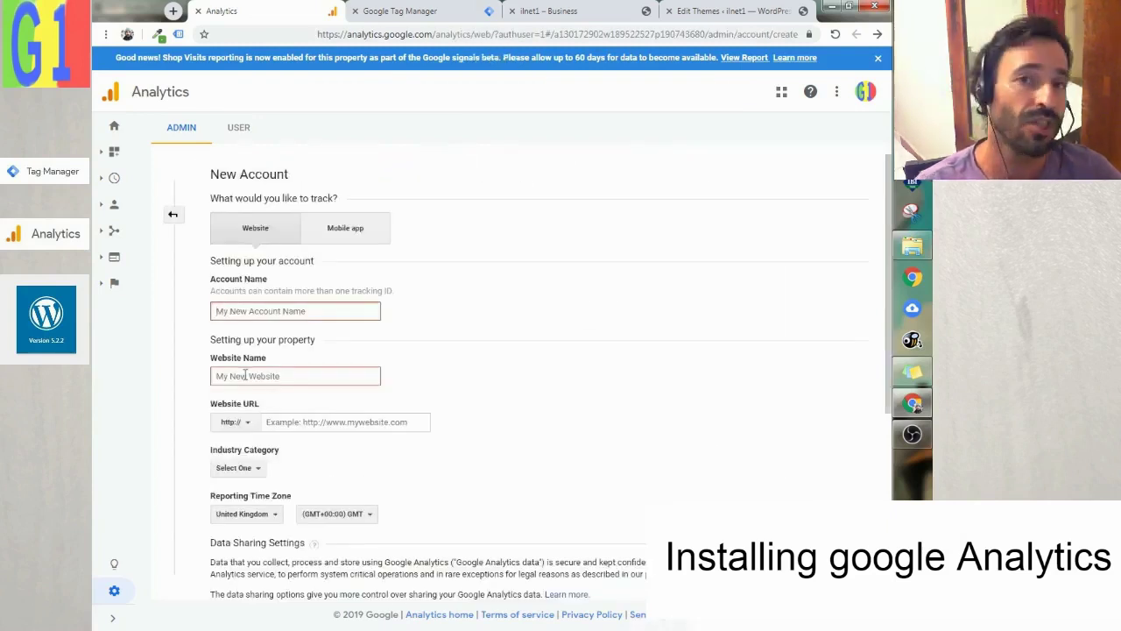
{"action": "type", "text": "ilnet"}
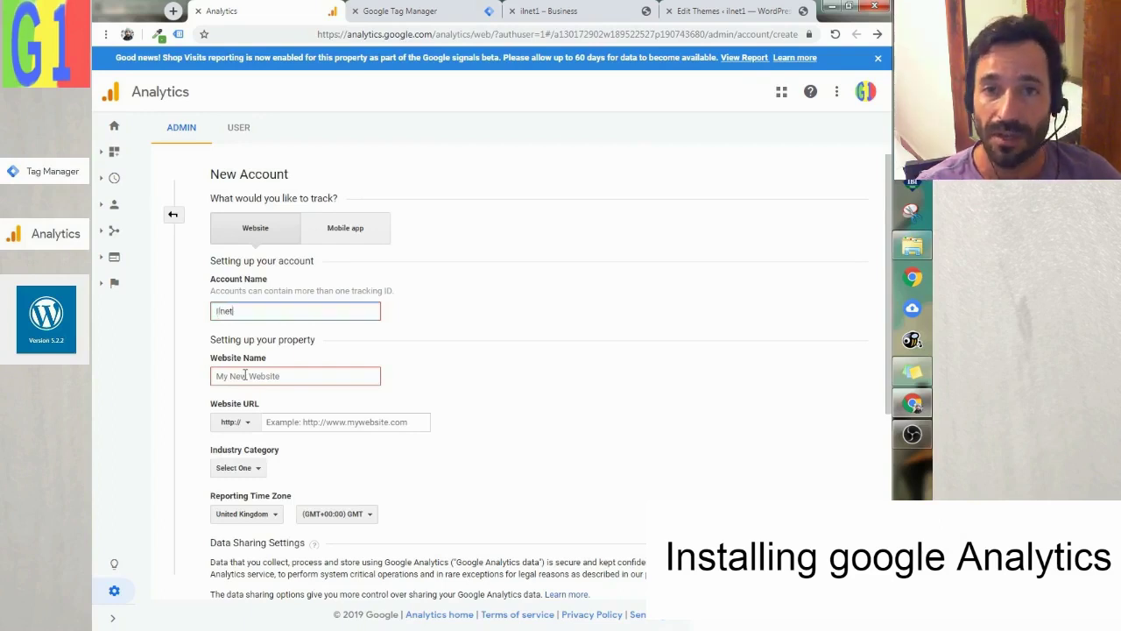
{"action": "left_click", "coordinate": [218, 378]}
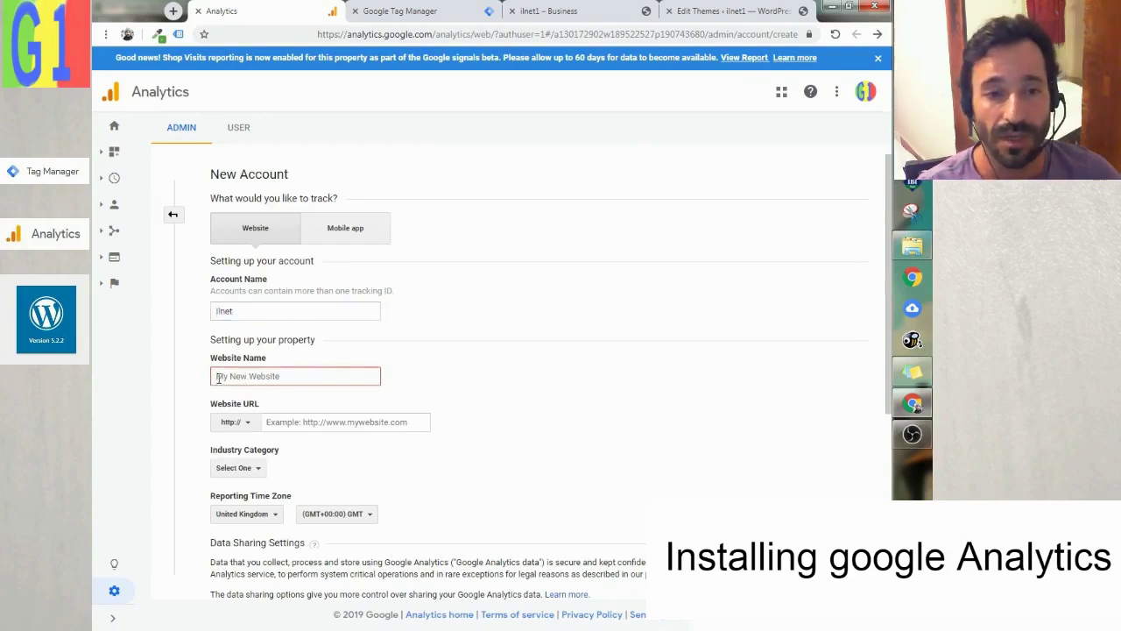
{"action": "type", "text": "ilnet"}
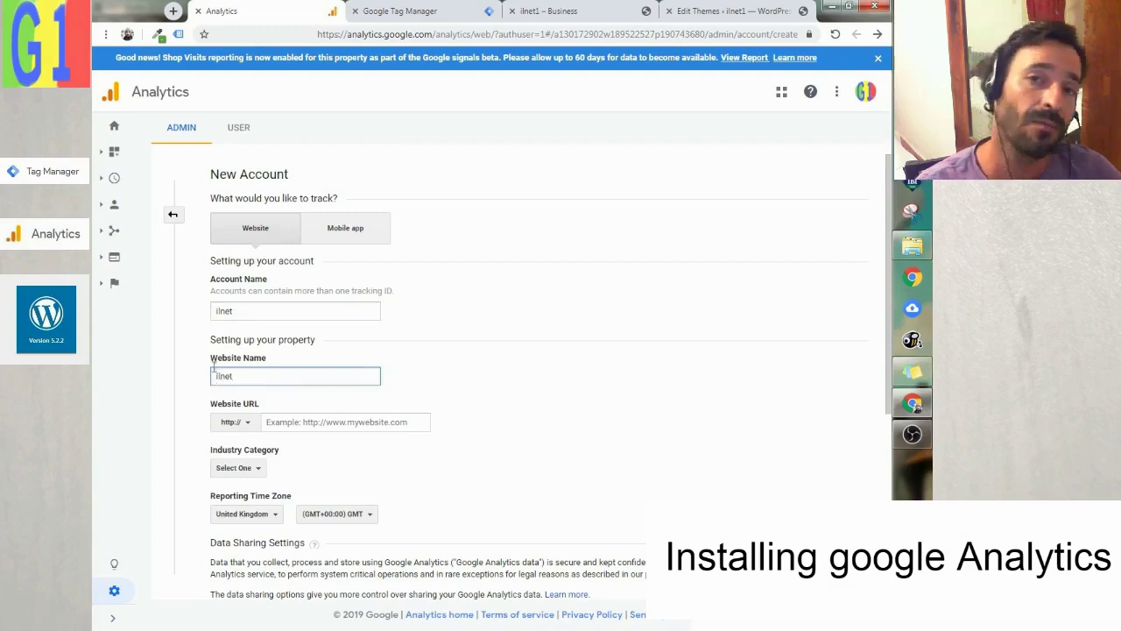
Step: Enter "ilnet1.co" as the website URL of the new property
{"action": "scroll", "coordinate": [311, 364], "scroll_direction": "down", "scroll_amount": 1}
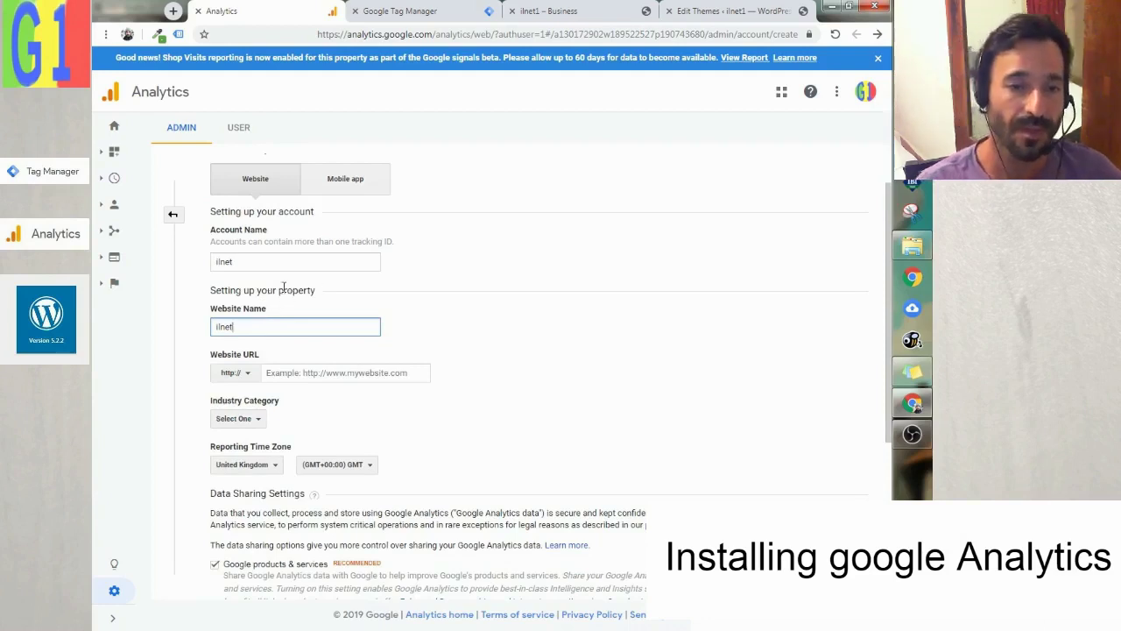
{"action": "scroll", "coordinate": [412, 251], "scroll_direction": "down", "scroll_amount": 2}
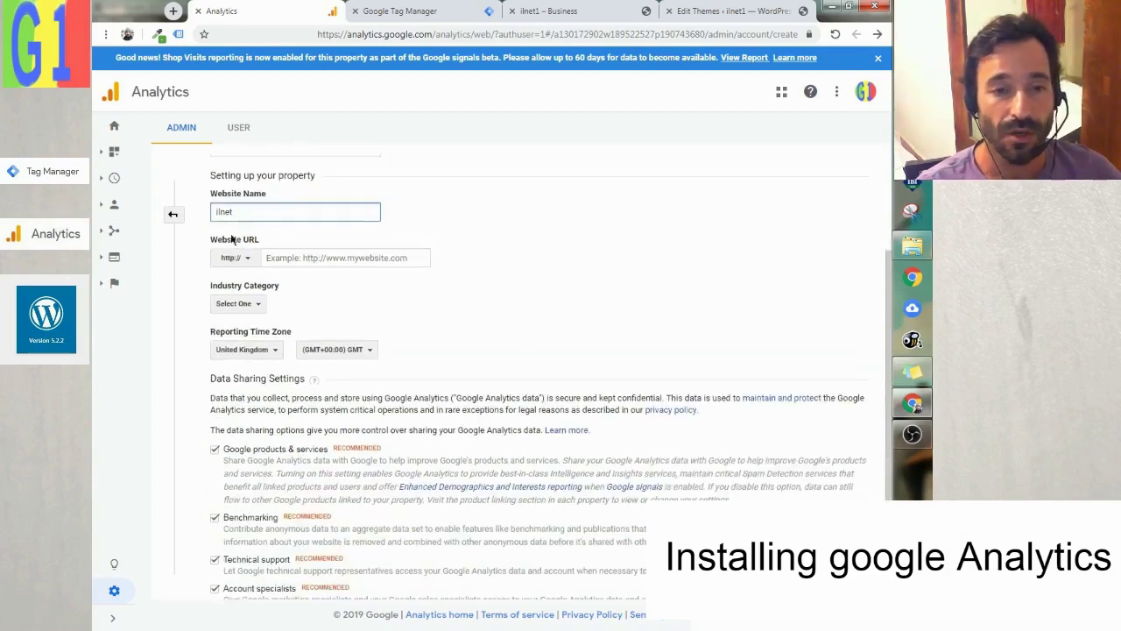
{"action": "left_click", "coordinate": [276, 259]}
{"action": "type", "text": "ilnet1.co"}
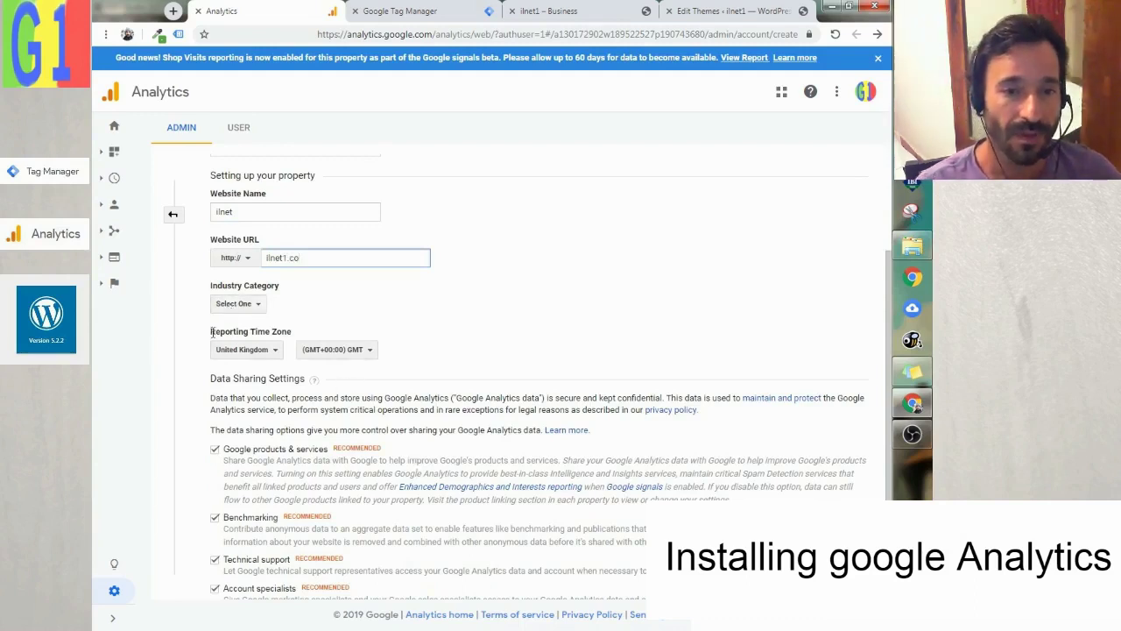
Step: Disable data sharing for Google products & services, Benchmarking, Technical support and Account specialists
{"action": "scroll", "coordinate": [422, 330], "scroll_direction": "down", "scroll_amount": 1}
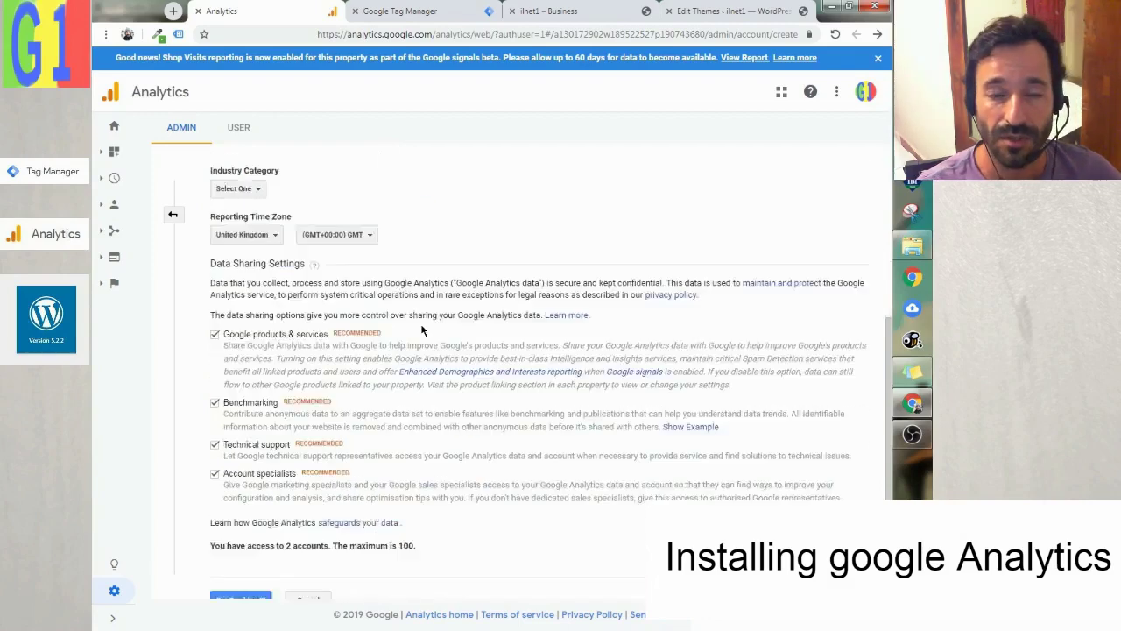
{"action": "scroll", "coordinate": [422, 329], "scroll_direction": "down", "scroll_amount": 1}
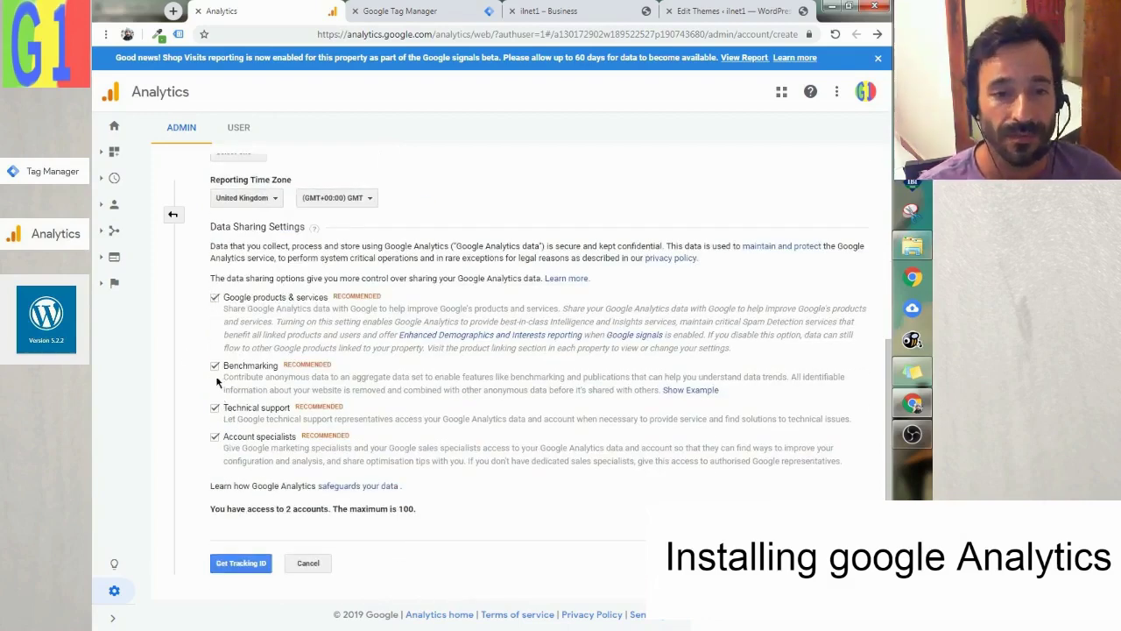
{"action": "left_click", "coordinate": [214, 298]}
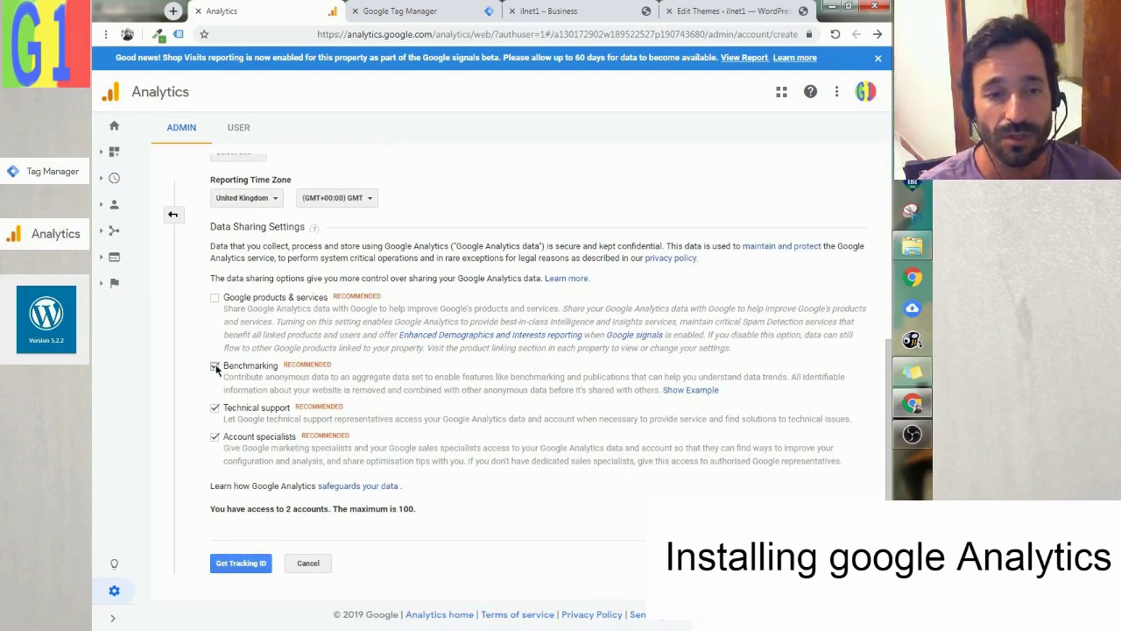
{"action": "left_click", "coordinate": [215, 366]}
{"action": "left_click", "coordinate": [214, 407]}
{"action": "left_click", "coordinate": [214, 436]}
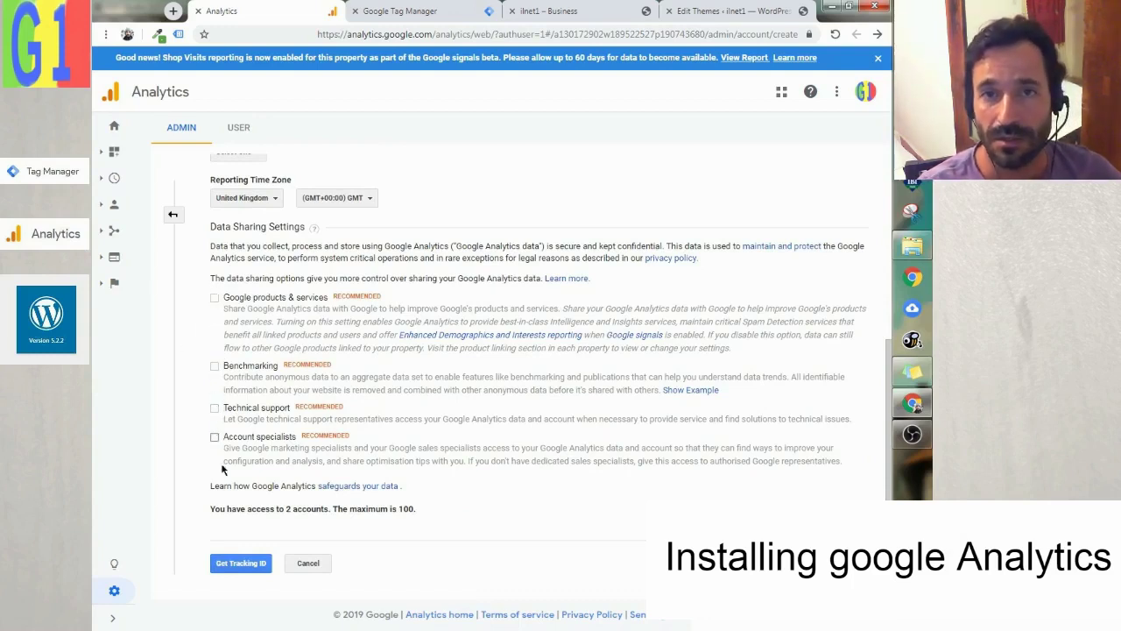
Step: Request the tracking ID and accept the Google Analytics terms of service, including the GDPR Data Processing Terms
{"action": "left_click", "coordinate": [239, 564]}
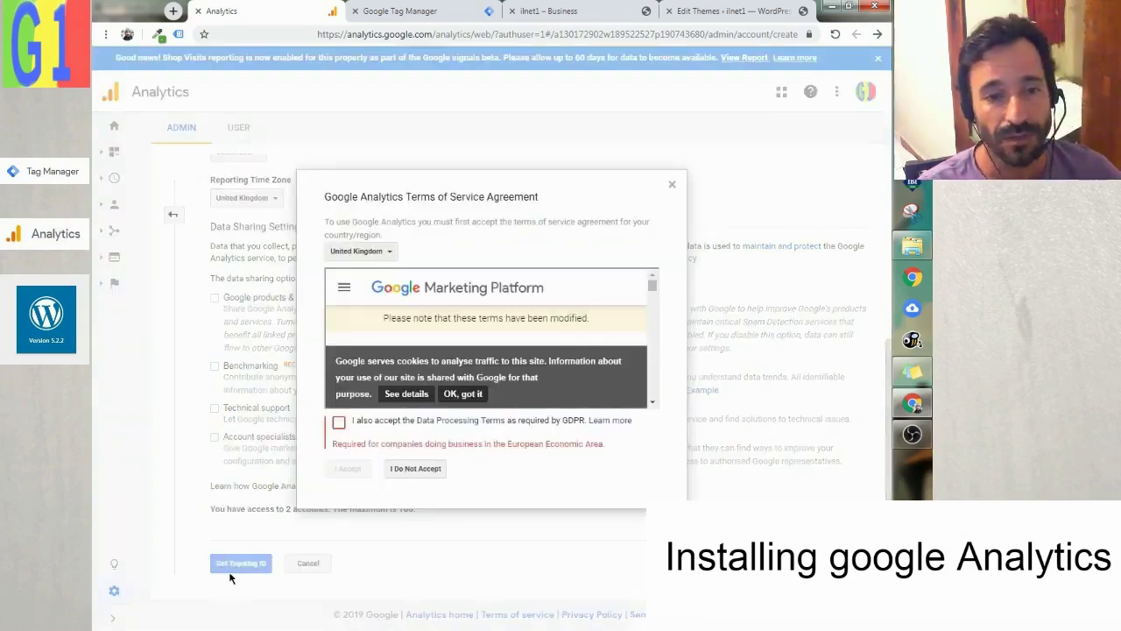
{"action": "left_click", "coordinate": [337, 423]}
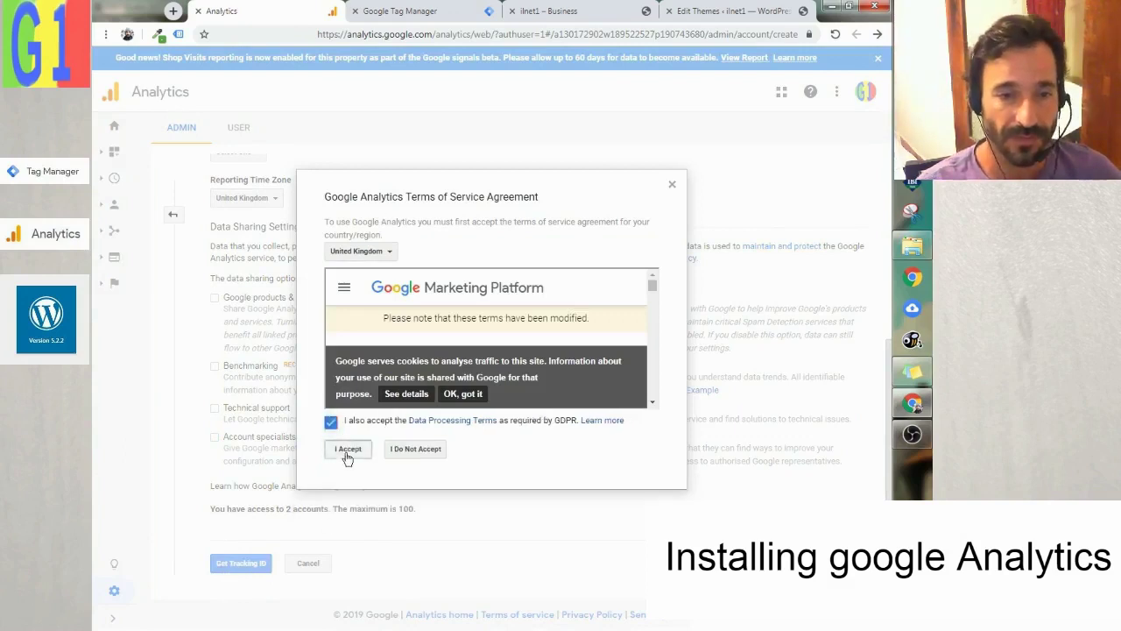
{"action": "left_click", "coordinate": [348, 450]}
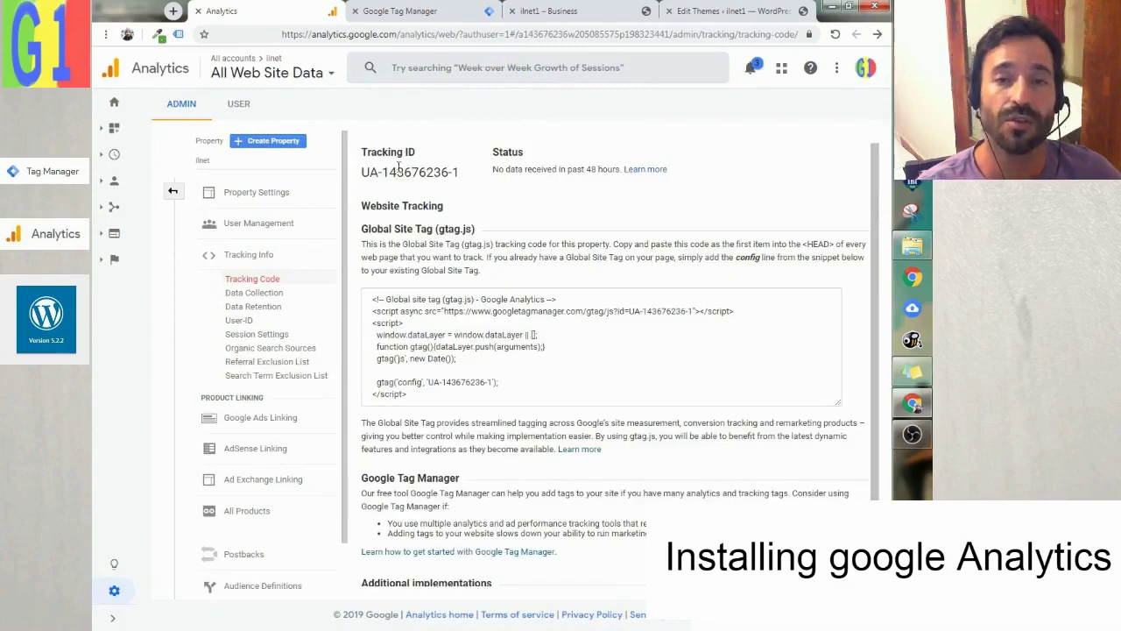
Step: Review the Global Site Tag tracking code page and copy the new property's tracking ID
{"action": "scroll", "coordinate": [384, 294], "scroll_direction": "down", "scroll_amount": 1}
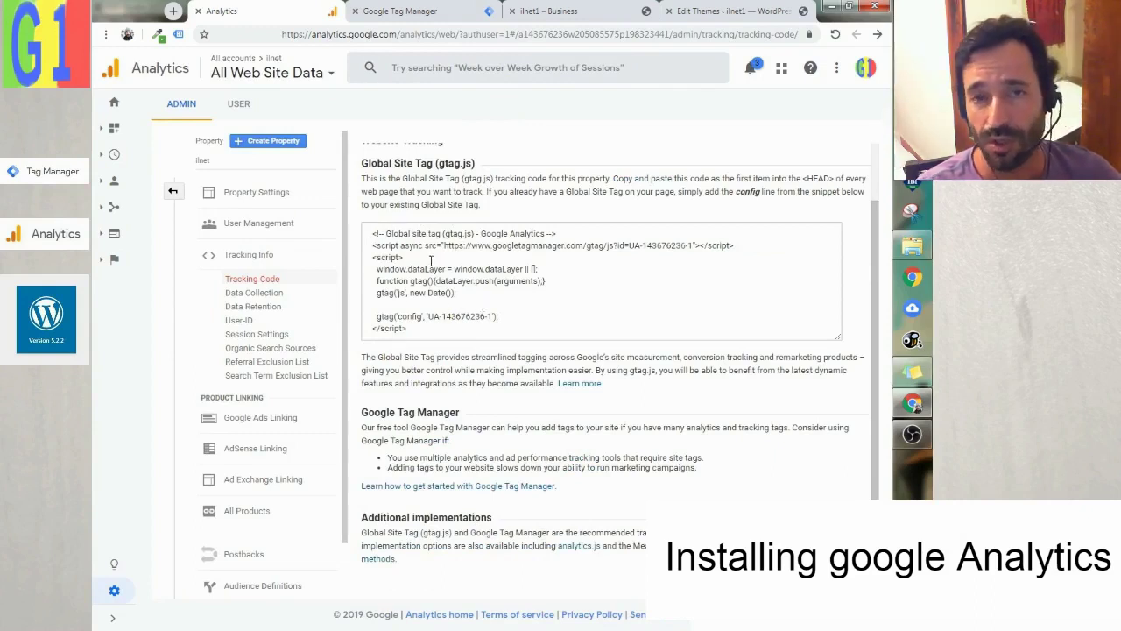
{"action": "scroll", "coordinate": [413, 317], "scroll_direction": "up", "scroll_amount": 1}
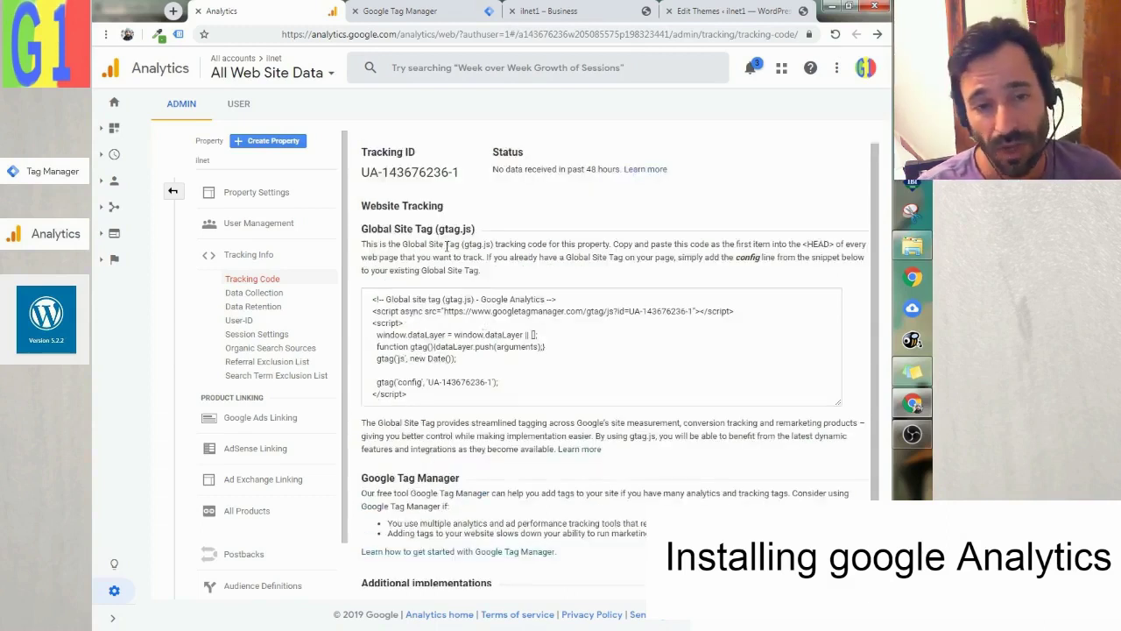
{"action": "triple_click", "coordinate": [399, 173]}
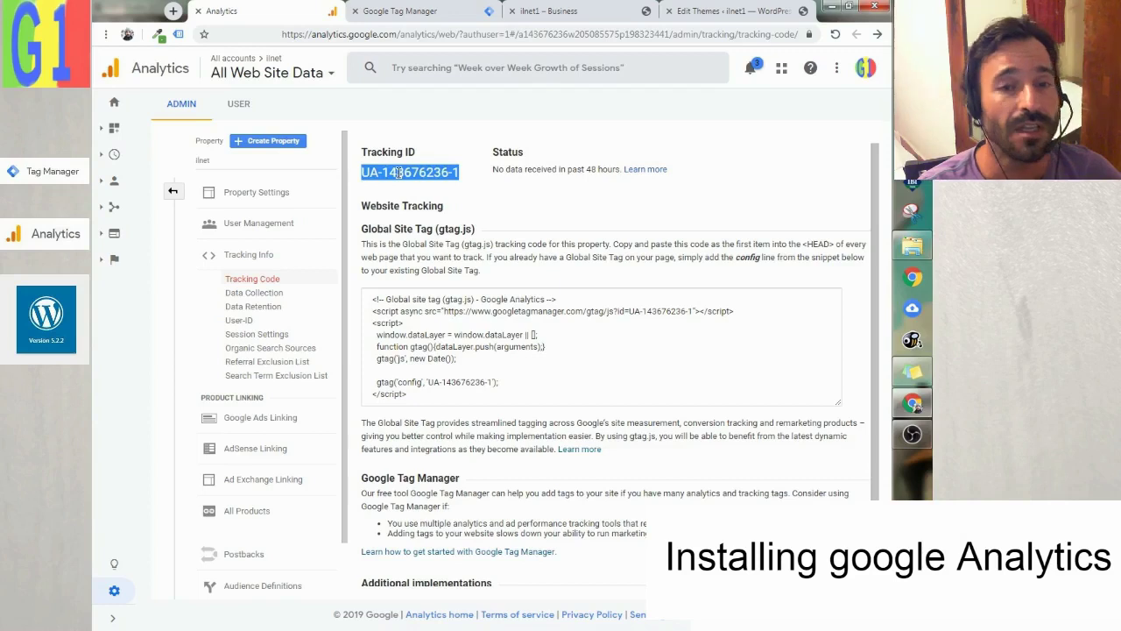
{"action": "right_click", "coordinate": [399, 172]}
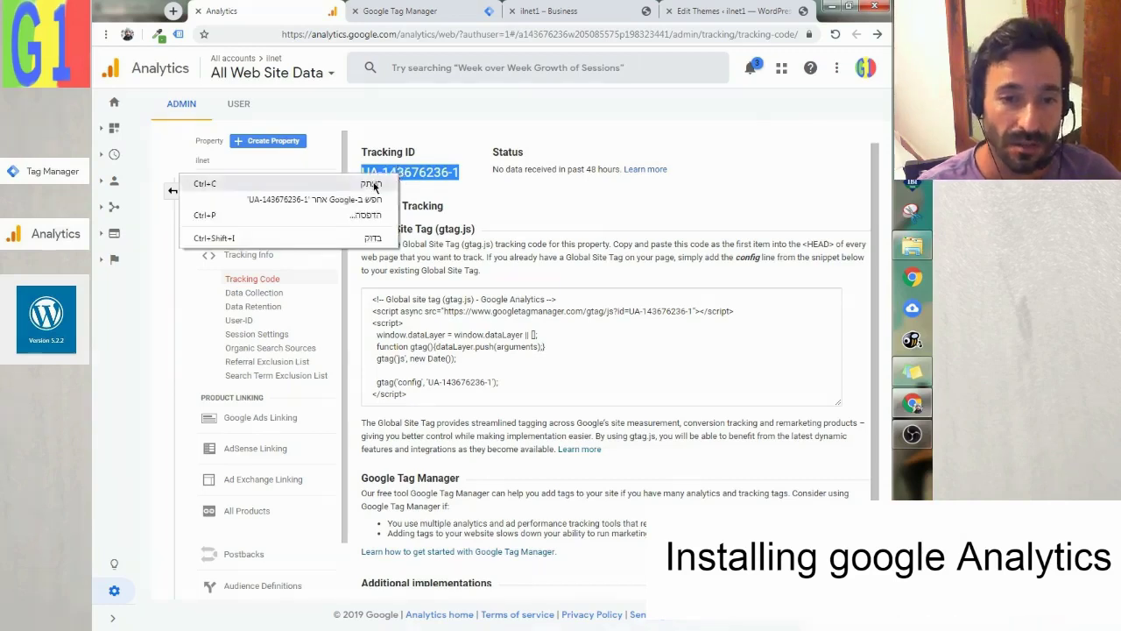
{"action": "left_click", "coordinate": [374, 186]}
Step: Switch to Google Tag Manager and create a new tag named "UA Tag" with type Google Analytics: Universal Analytics
{"action": "left_click", "coordinate": [416, 10]}
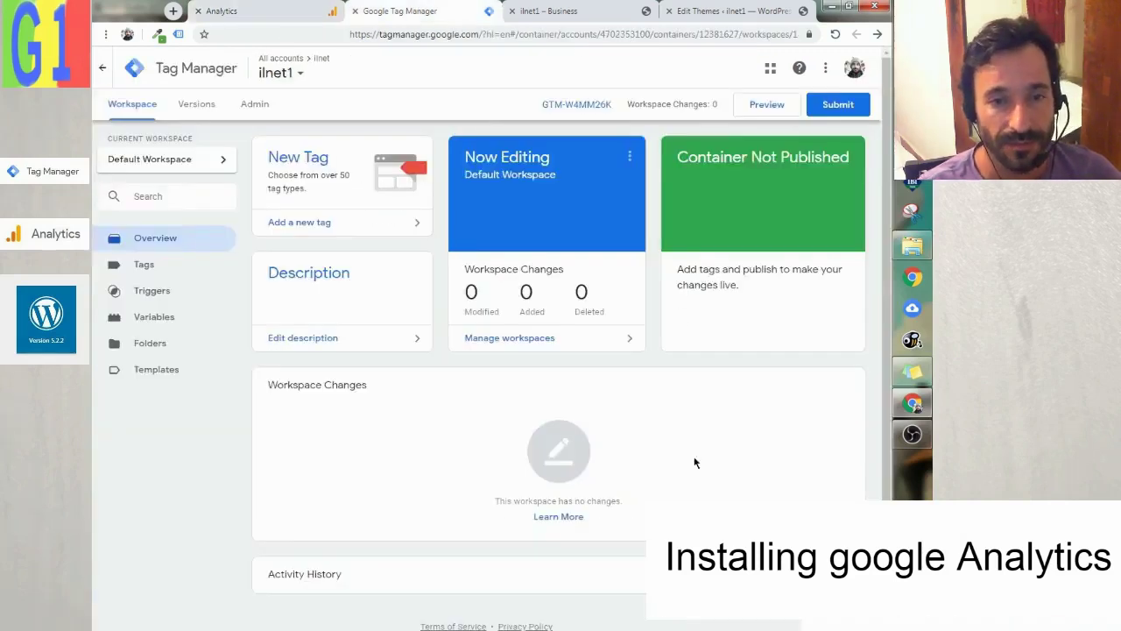
{"action": "left_click", "coordinate": [144, 268]}
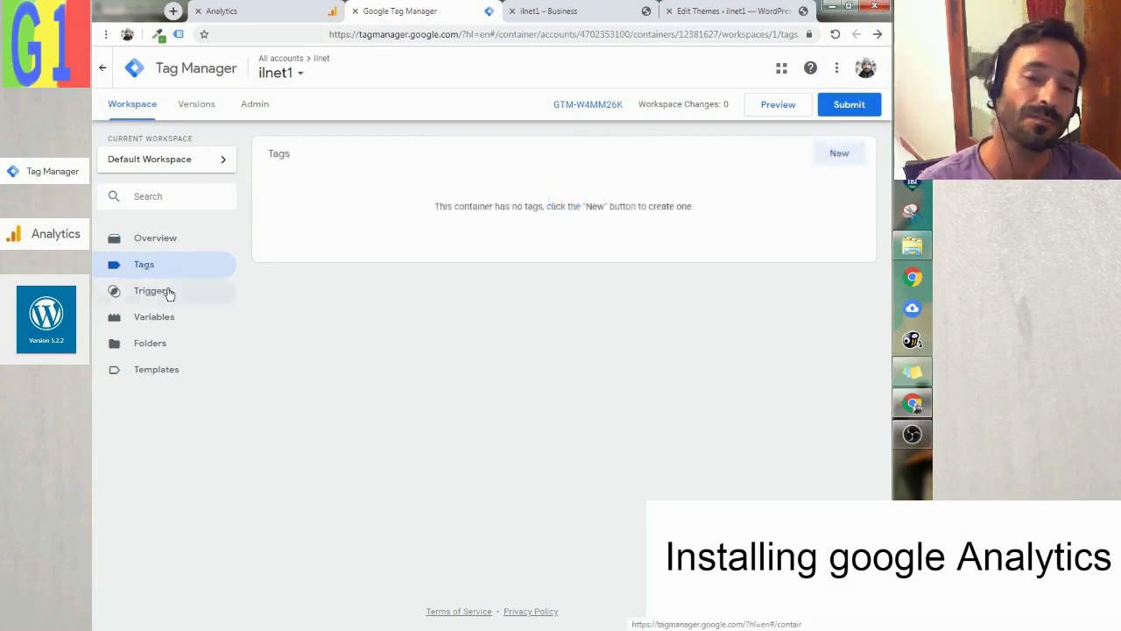
{"action": "left_click", "coordinate": [841, 154]}
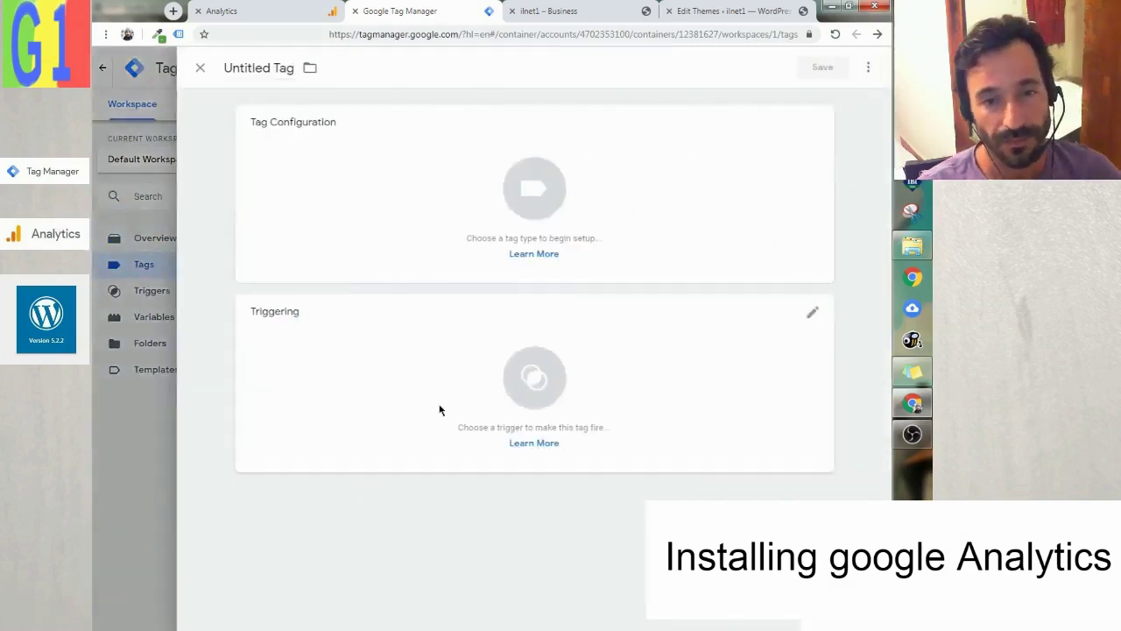
{"action": "double_click", "coordinate": [247, 68]}
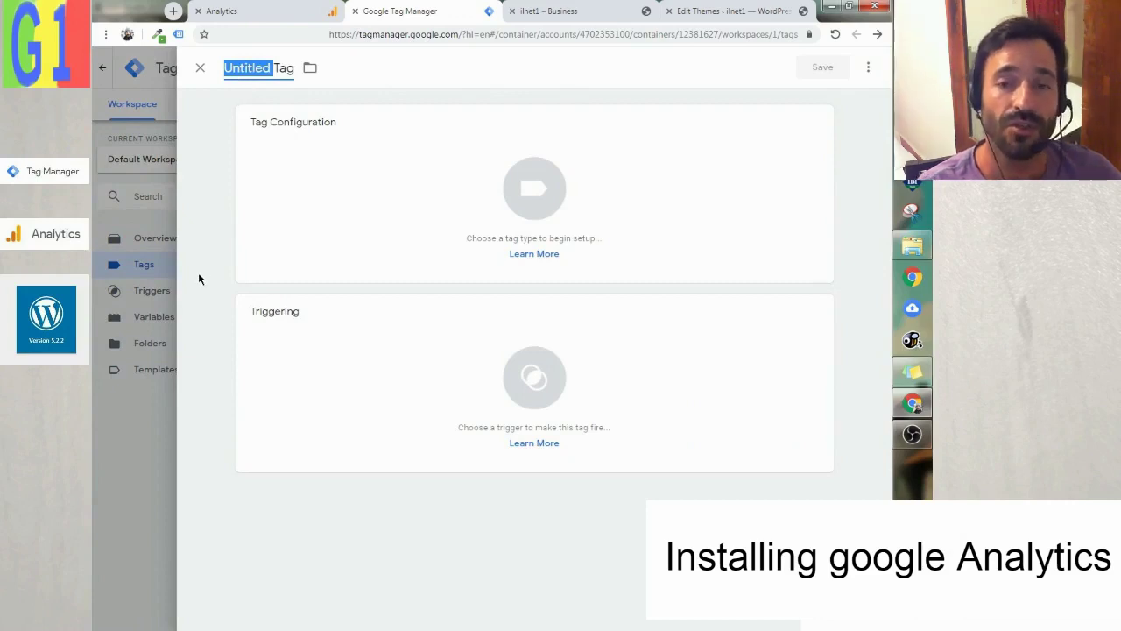
{"action": "type", "text": "UA"}
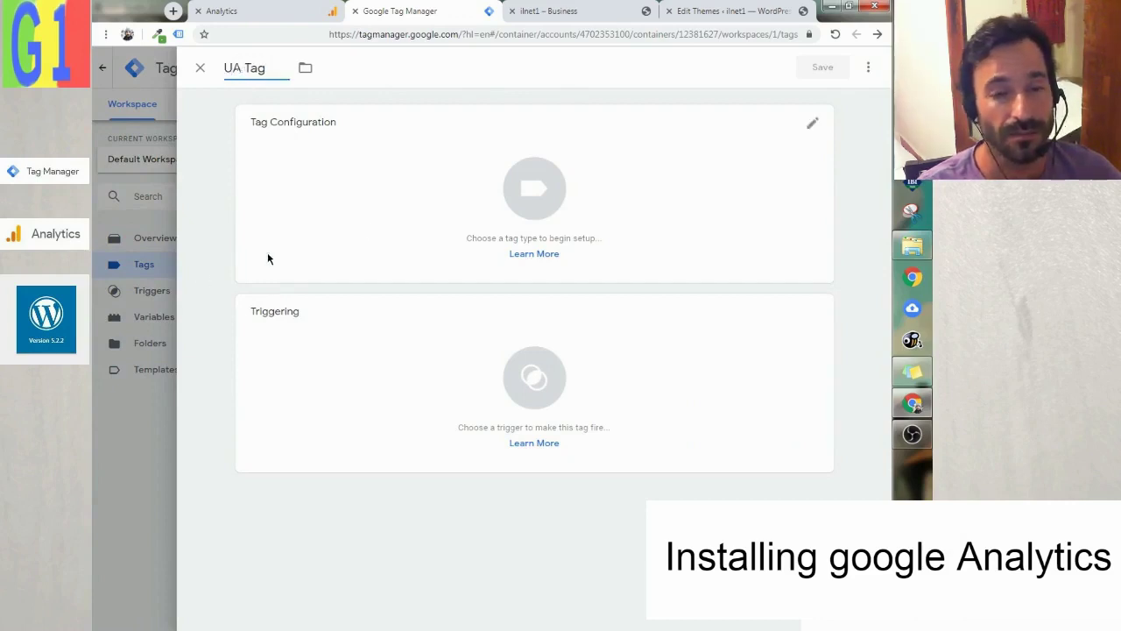
{"action": "left_click", "coordinate": [534, 199]}
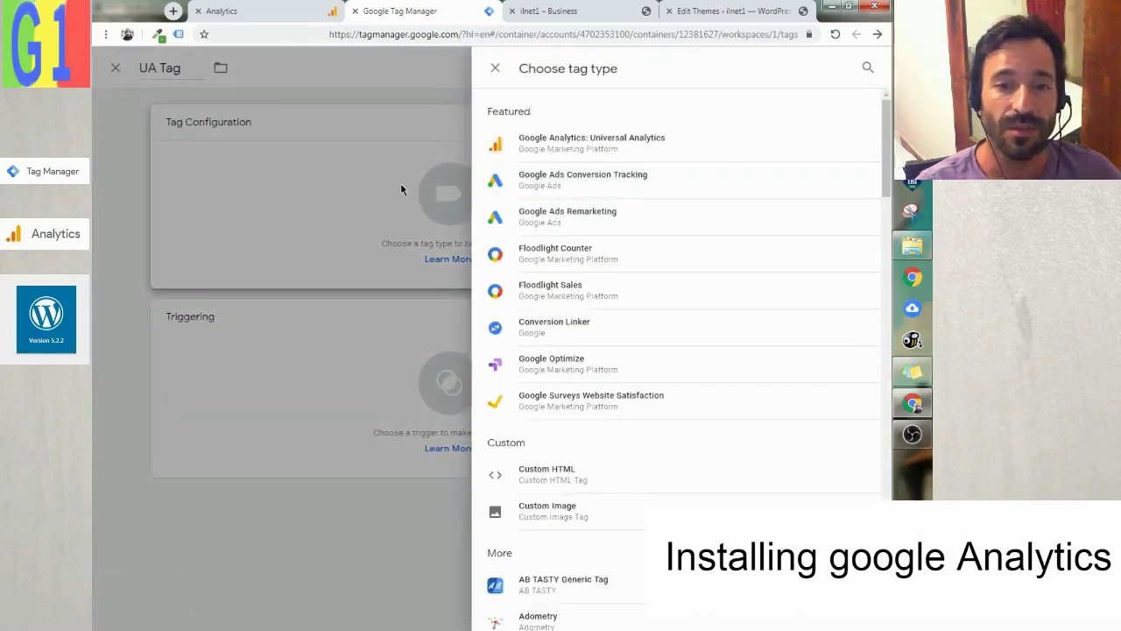
{"action": "left_click", "coordinate": [571, 149]}
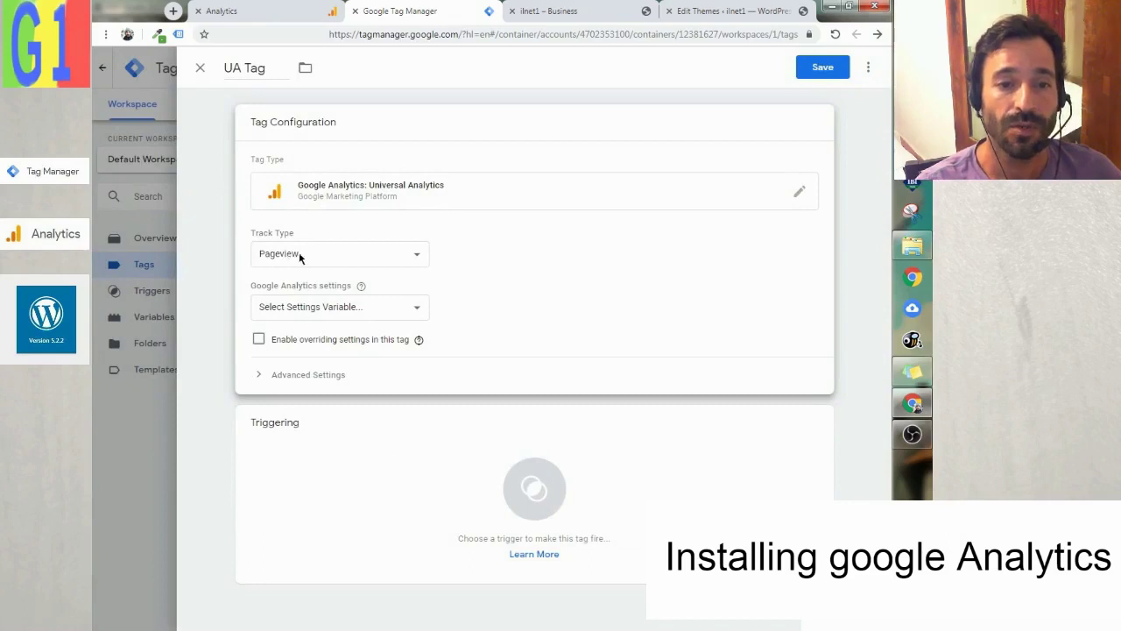
Step: Create a new settings variable for the tag with the copied tracking ID and save it as "Google Analytics settings"
{"action": "left_click", "coordinate": [283, 307]}
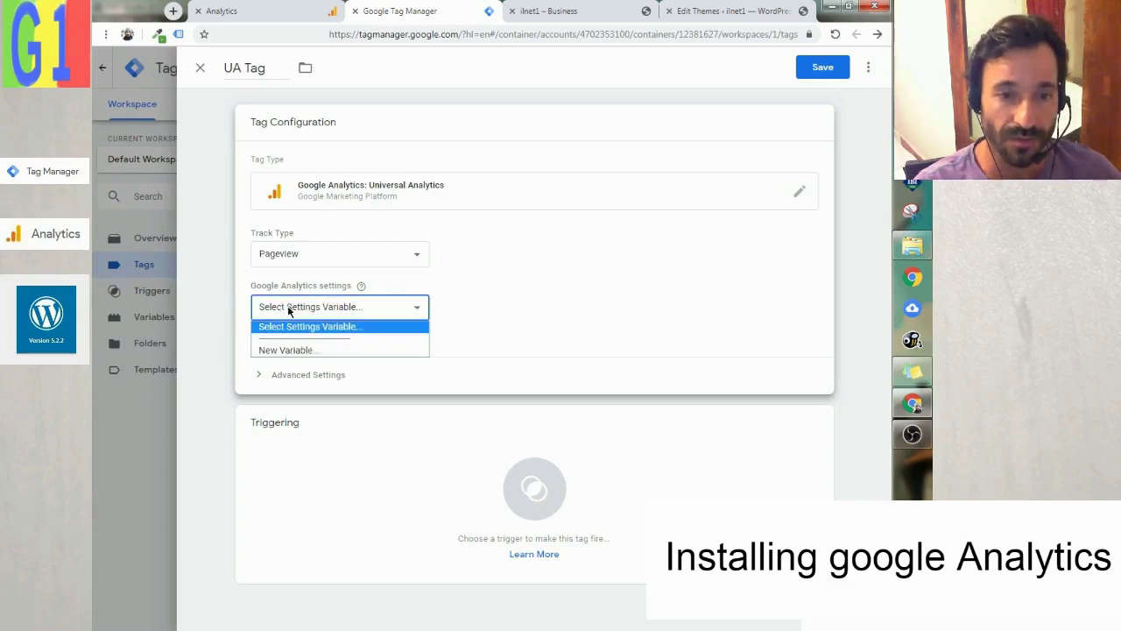
{"action": "left_click", "coordinate": [297, 351]}
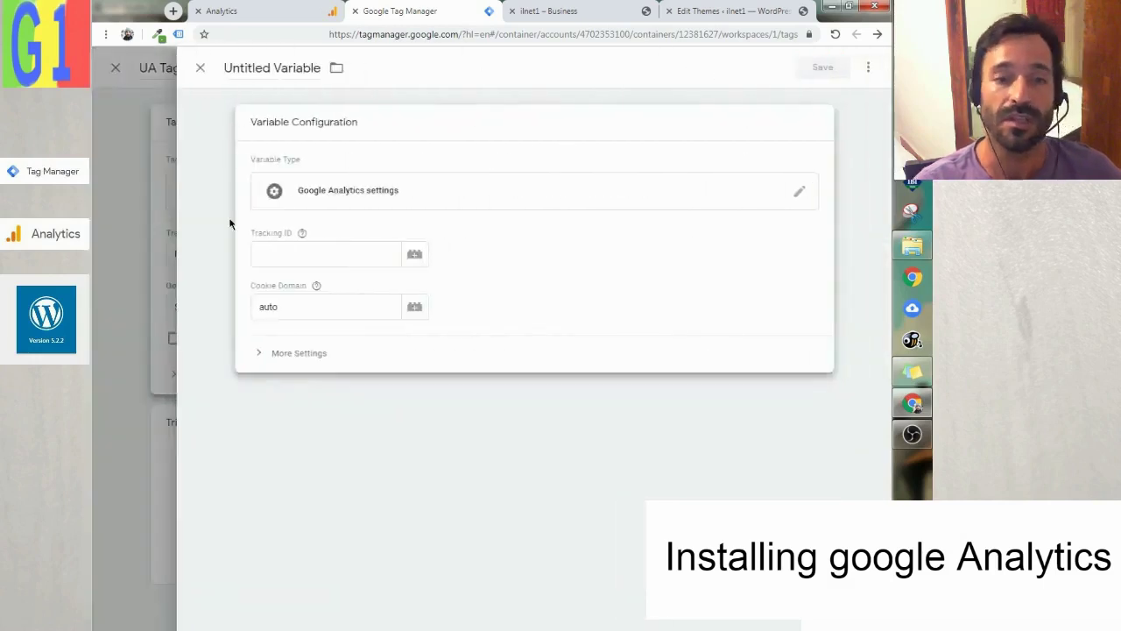
{"action": "left_click", "coordinate": [268, 251]}
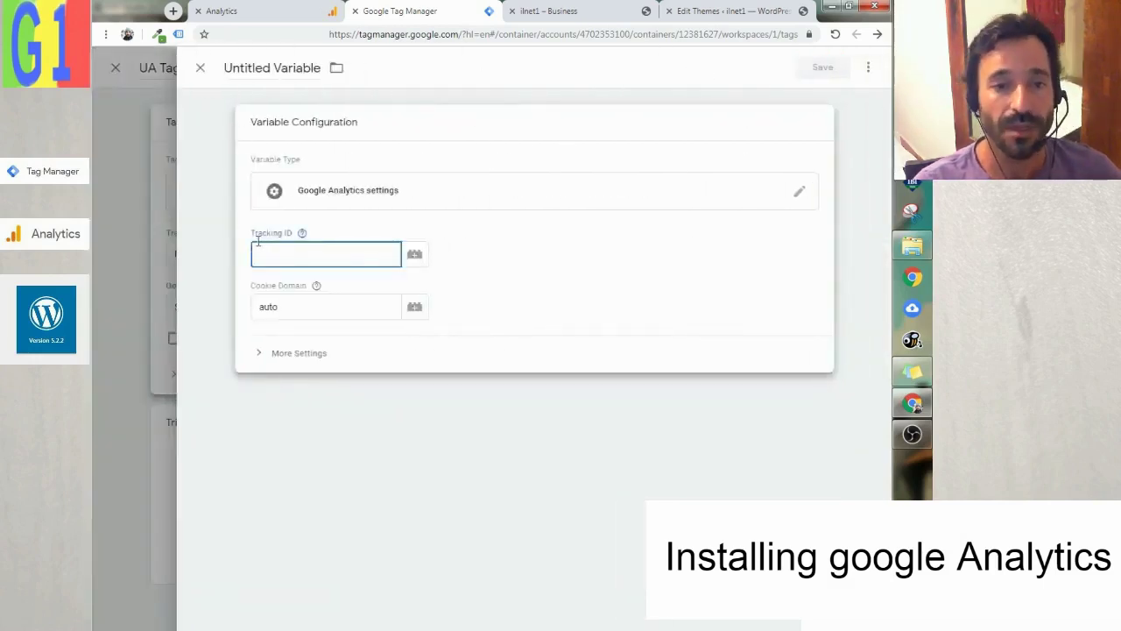
{"action": "mouse_move", "coordinate": [285, 238]}
{"action": "right_click", "coordinate": [279, 260]}
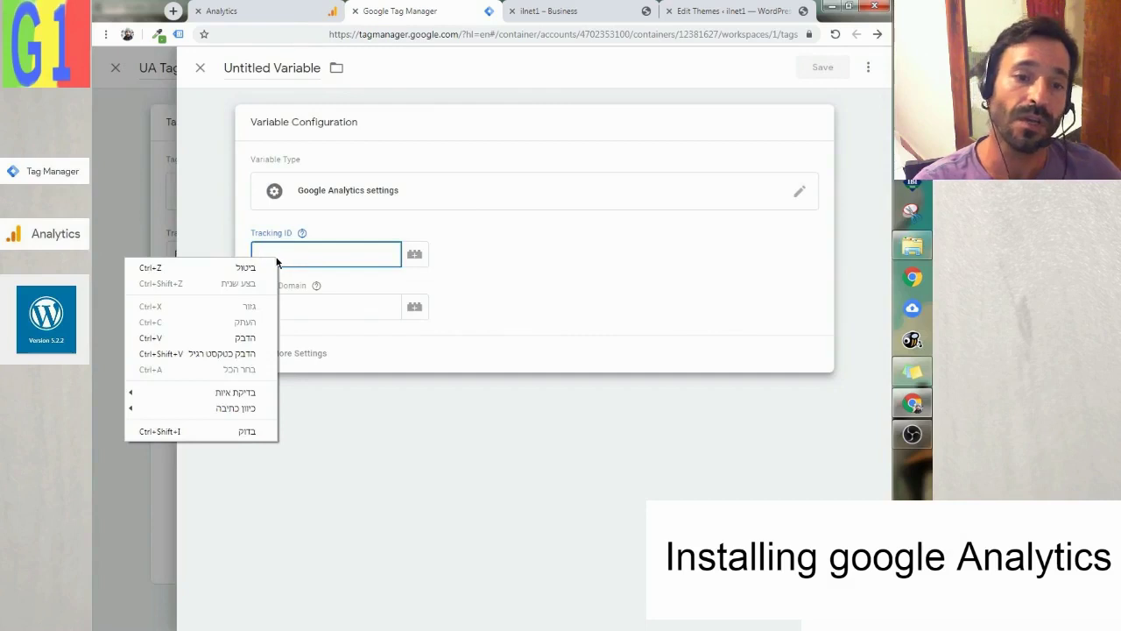
{"action": "left_click", "coordinate": [246, 339]}
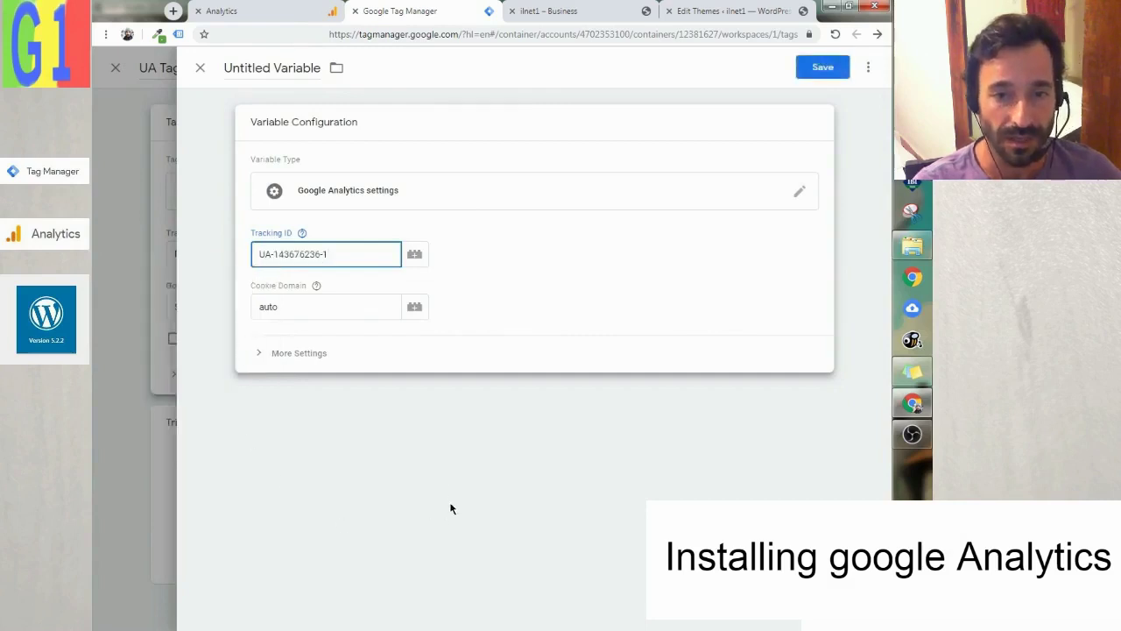
{"action": "left_click", "coordinate": [823, 68]}
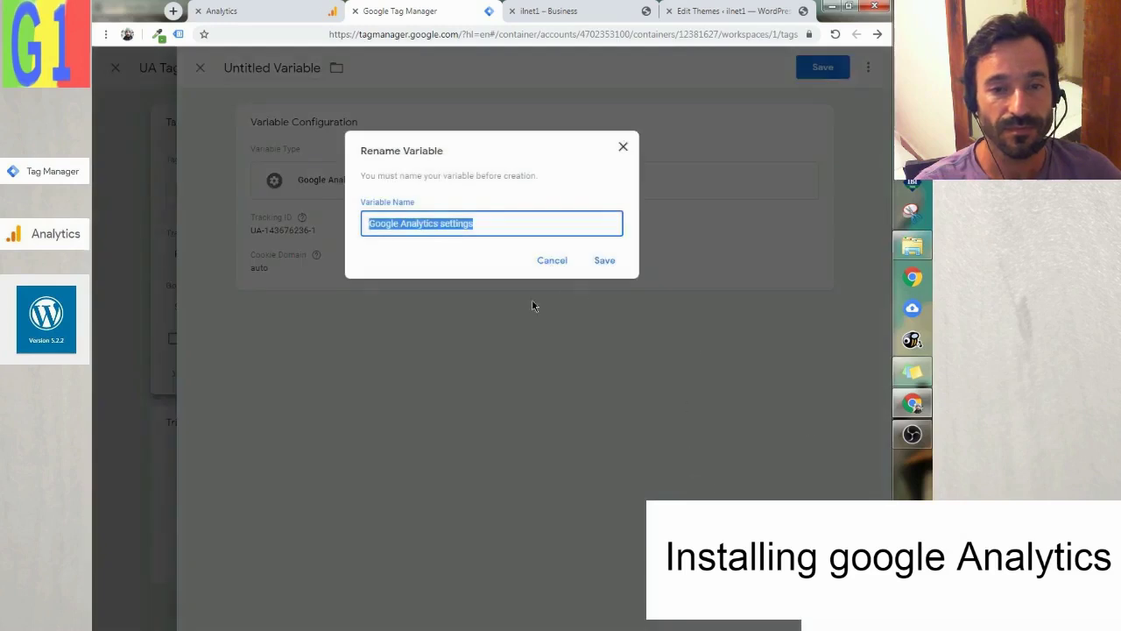
{"action": "left_click", "coordinate": [606, 270]}
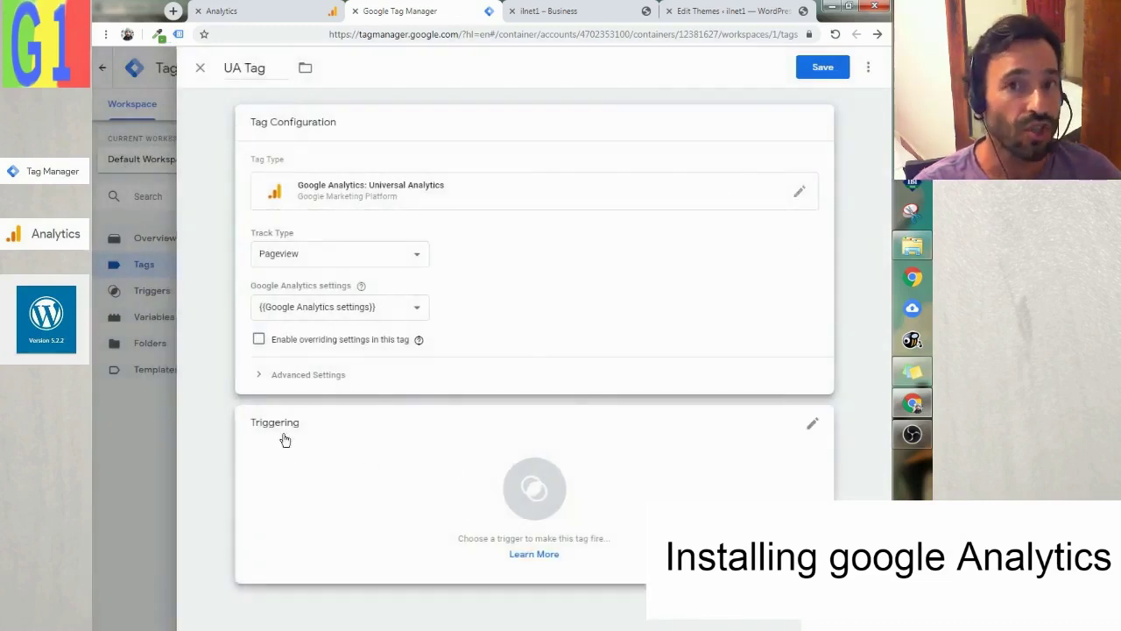
Step: Set the UA Tag to fire on the All Pages trigger and save the tag
{"action": "left_click", "coordinate": [528, 492]}
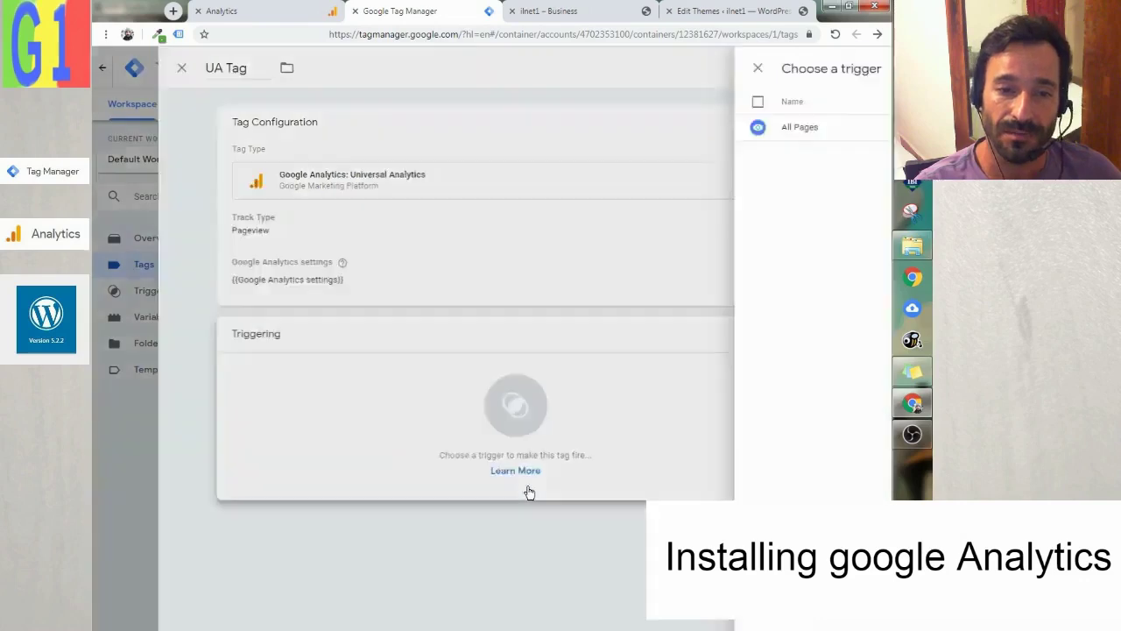
{"action": "left_click", "coordinate": [239, 127]}
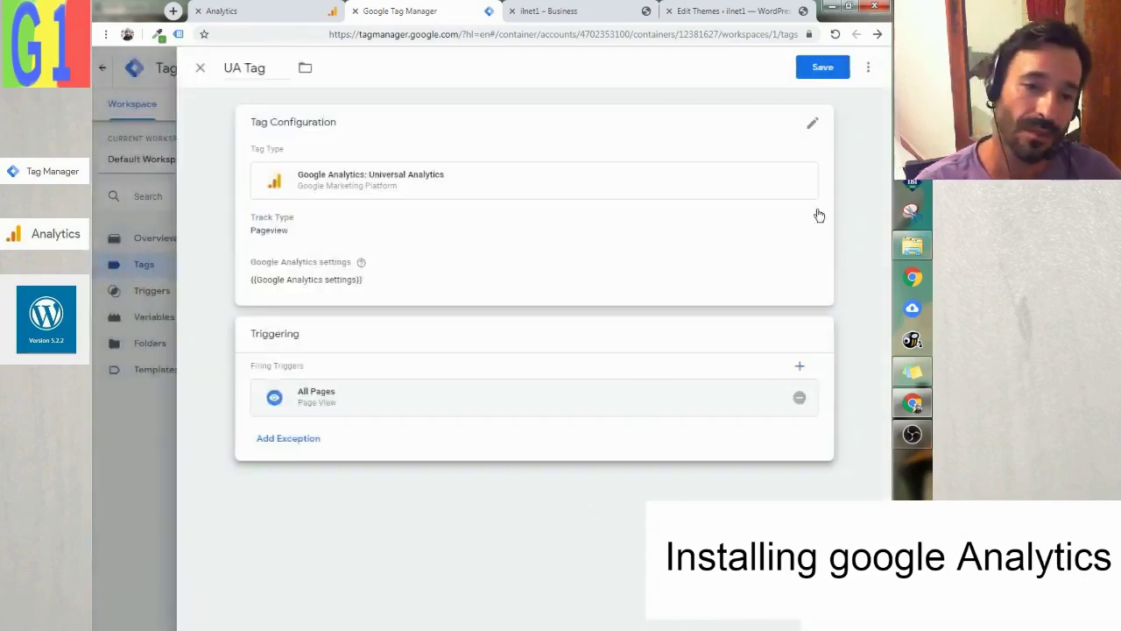
{"action": "left_click", "coordinate": [814, 73]}
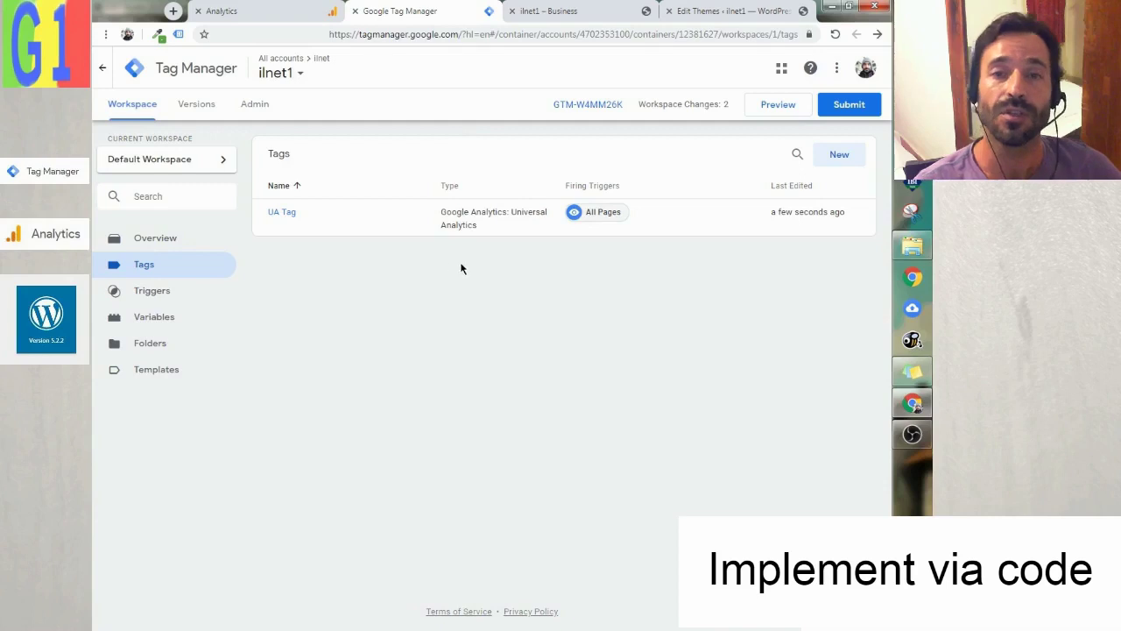
Step: Submit the workspace changes and publish them live as version "ilnet1" with the description "installing google UA"
{"action": "left_click", "coordinate": [850, 105]}
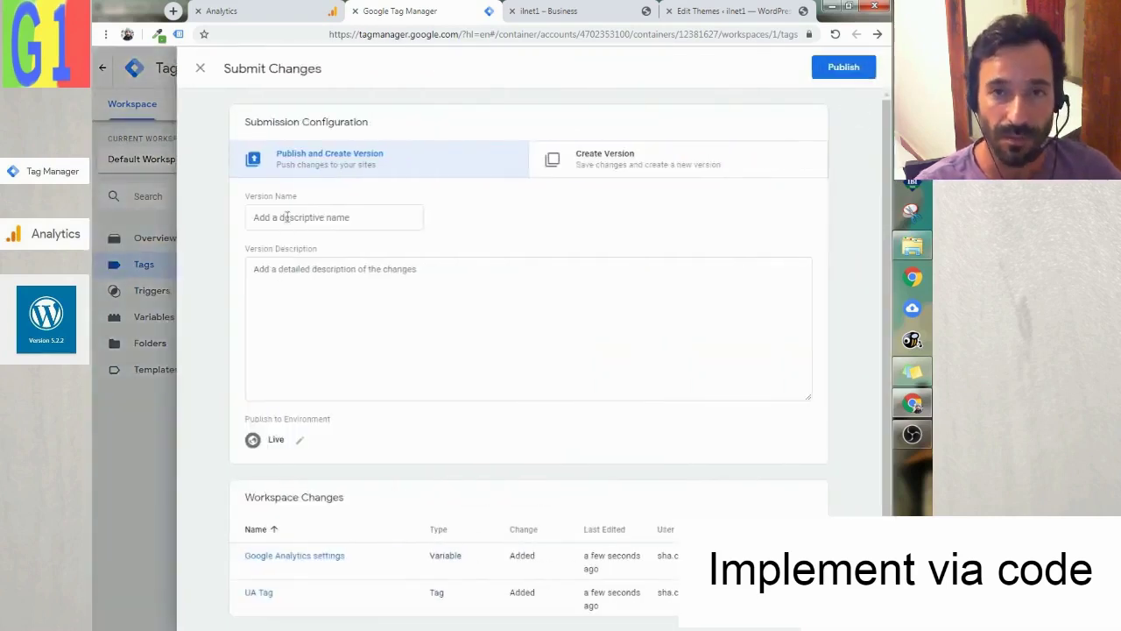
{"action": "left_click", "coordinate": [286, 217]}
{"action": "type", "text": "ilnet1"}
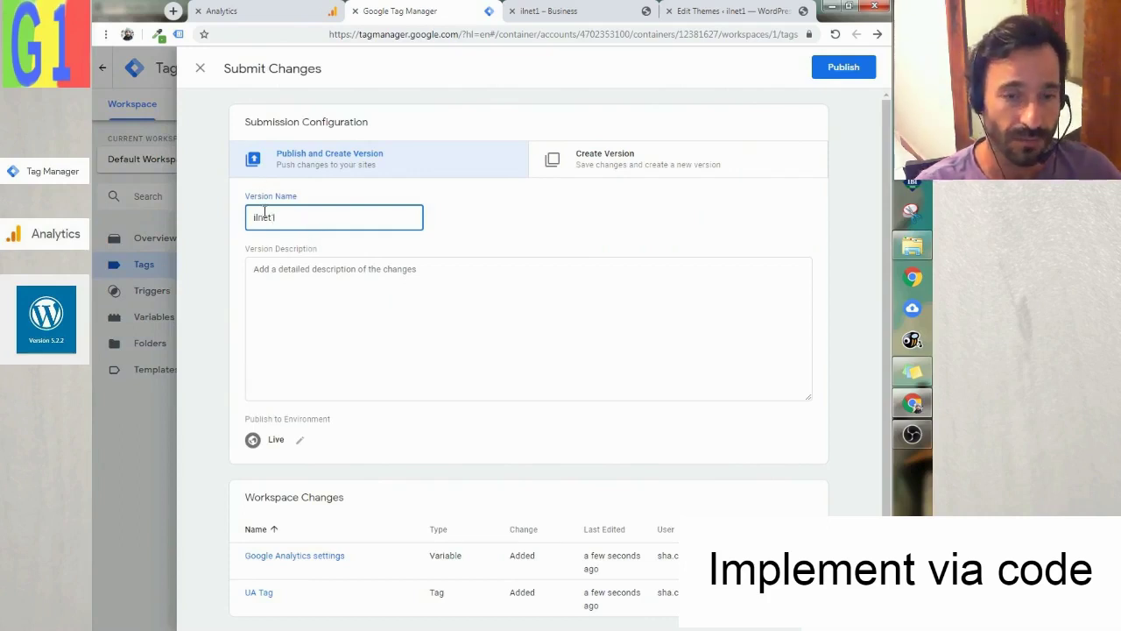
{"action": "left_click", "coordinate": [260, 278]}
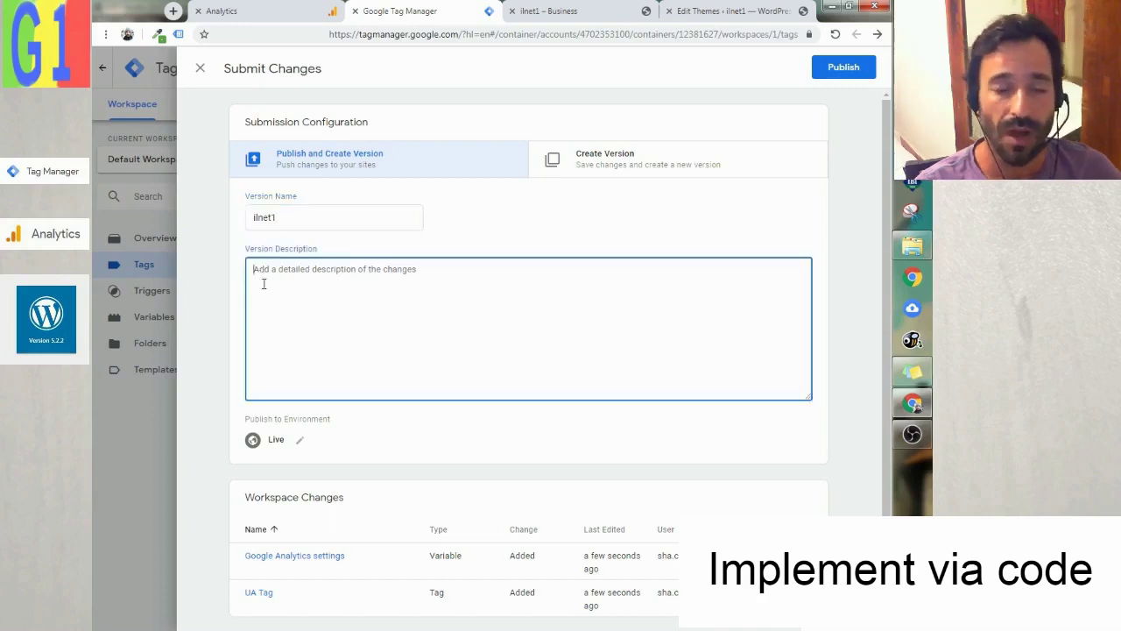
{"action": "type", "text": "Ins"}
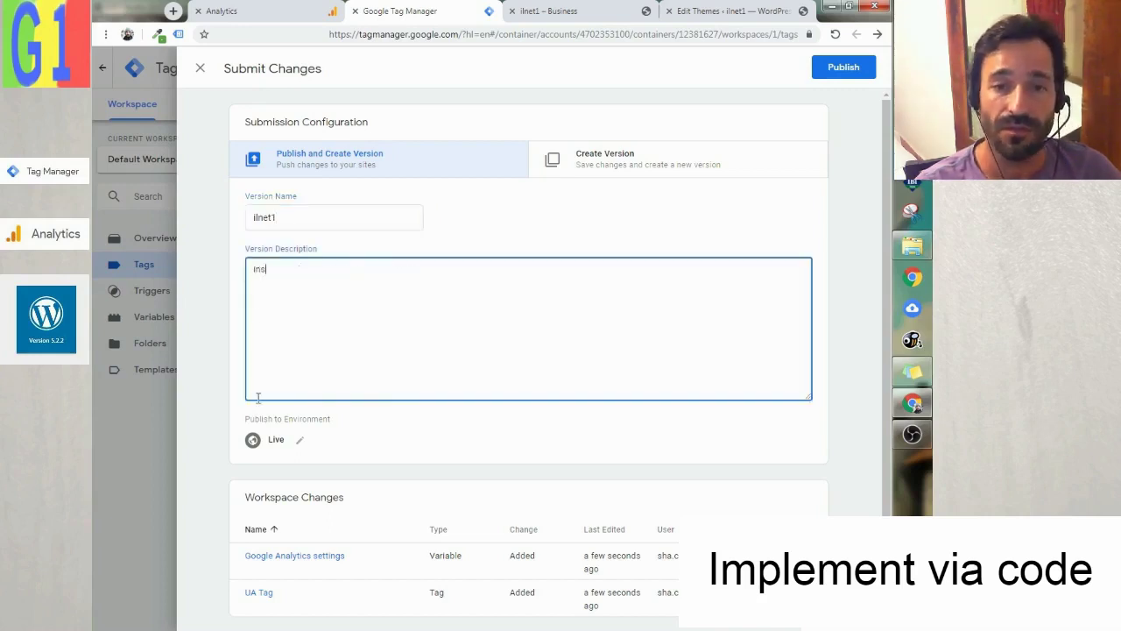
{"action": "type", "text": "talling"}
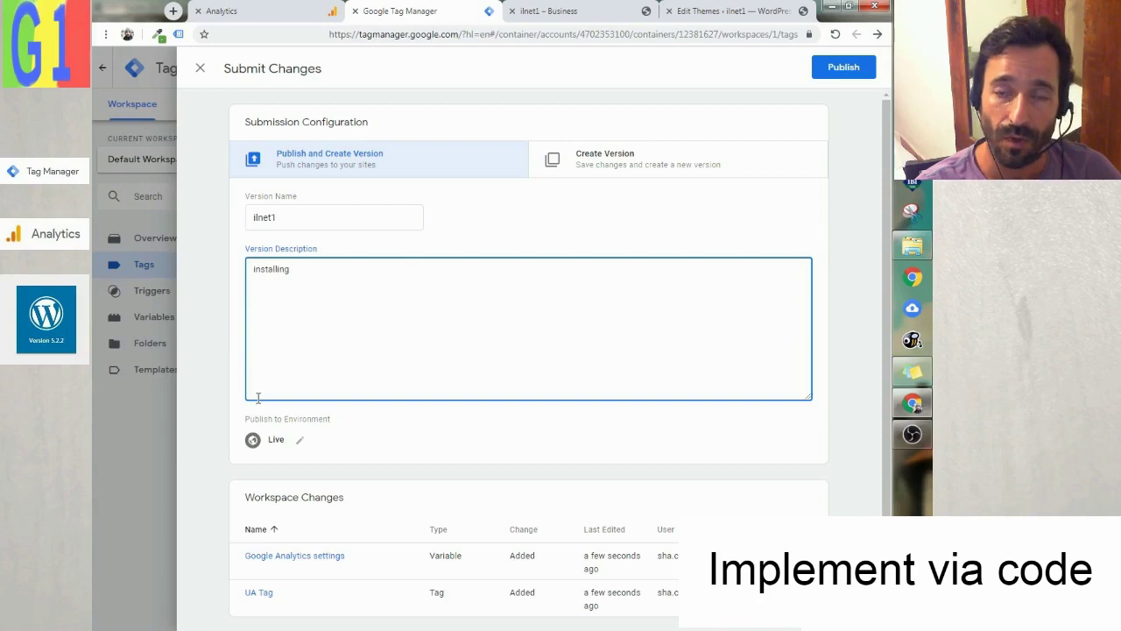
{"action": "type", "text": " google UA"}
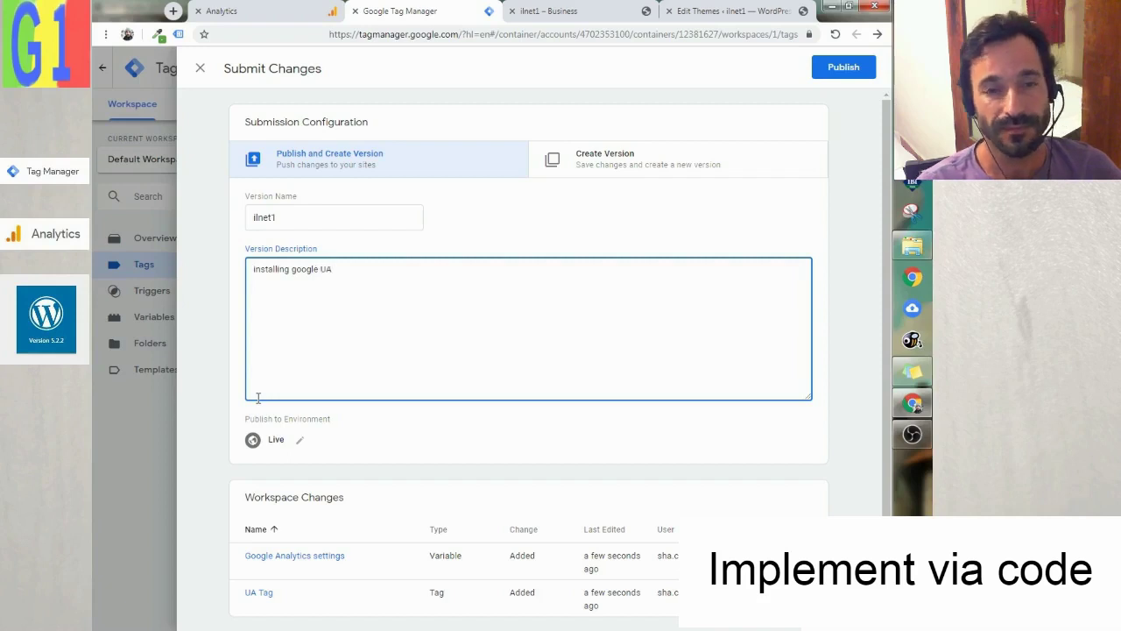
{"action": "left_click", "coordinate": [832, 66]}
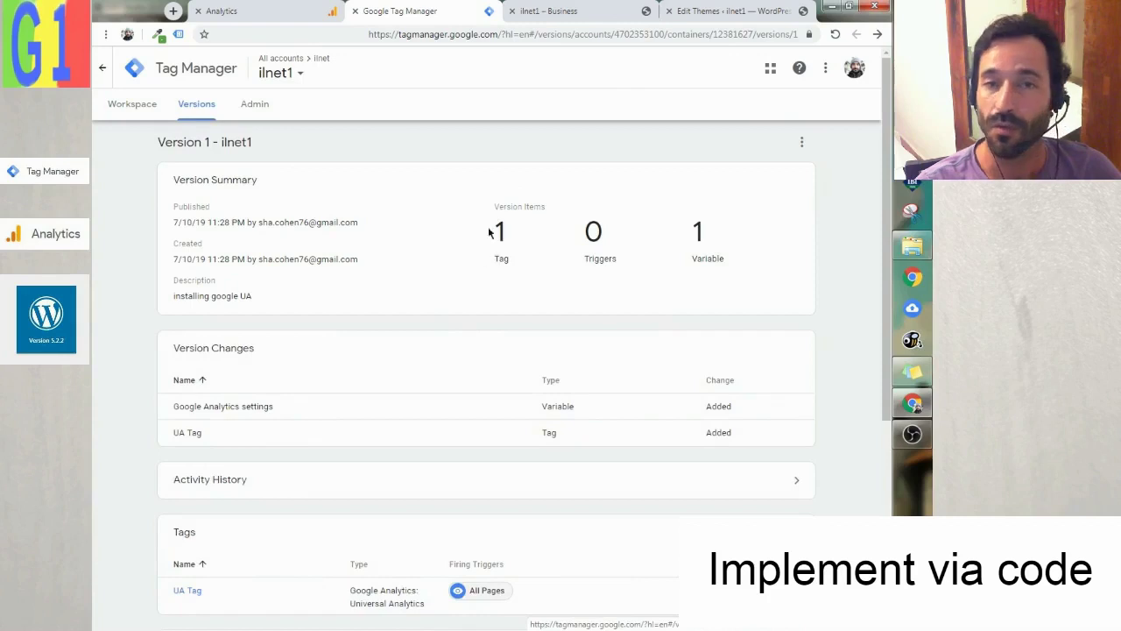
Step: Switch to the ilnet1 site and check its detected tags in Tag Assistant before and after reloading the page
{"action": "left_click", "coordinate": [559, 11]}
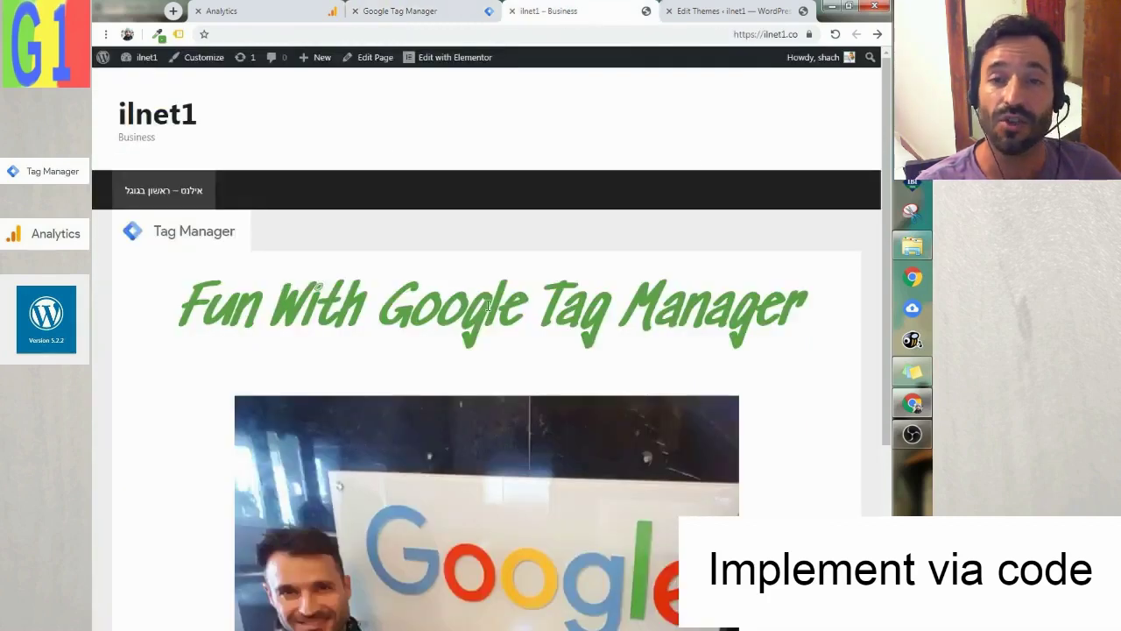
{"action": "left_click", "coordinate": [177, 35]}
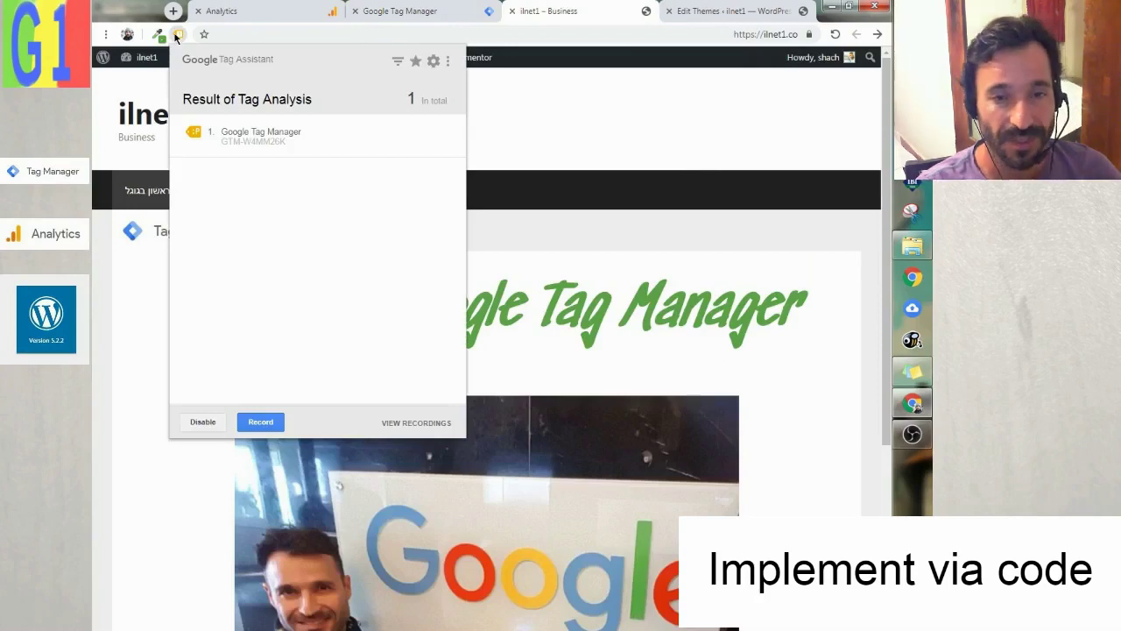
{"action": "left_click", "coordinate": [177, 36]}
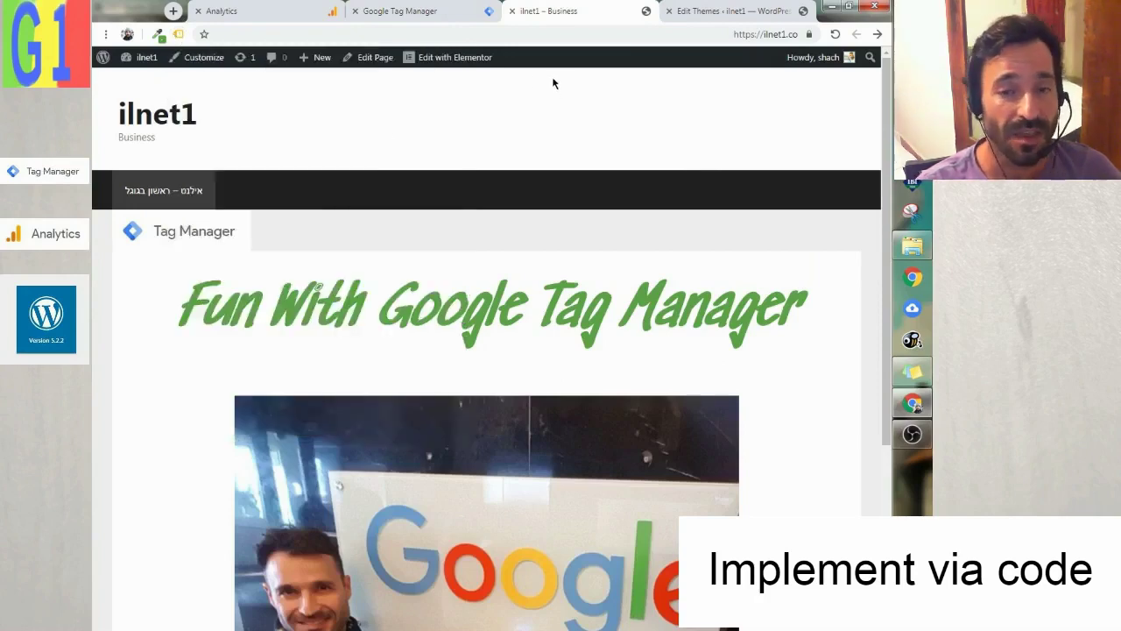
{"action": "left_click", "coordinate": [835, 33]}
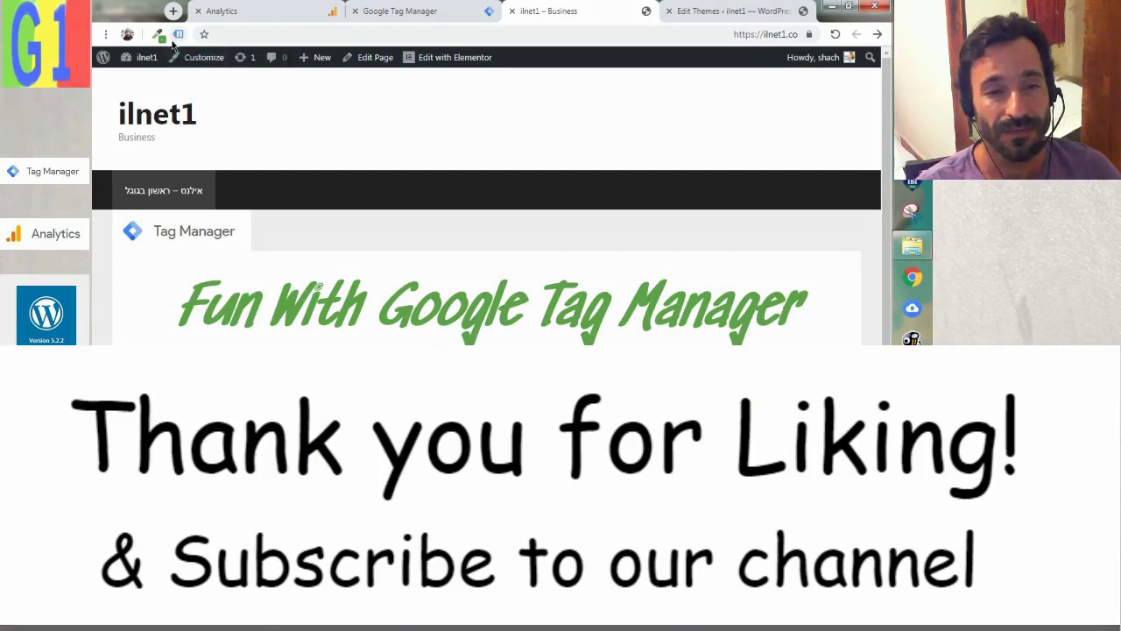
{"action": "left_click", "coordinate": [179, 35]}
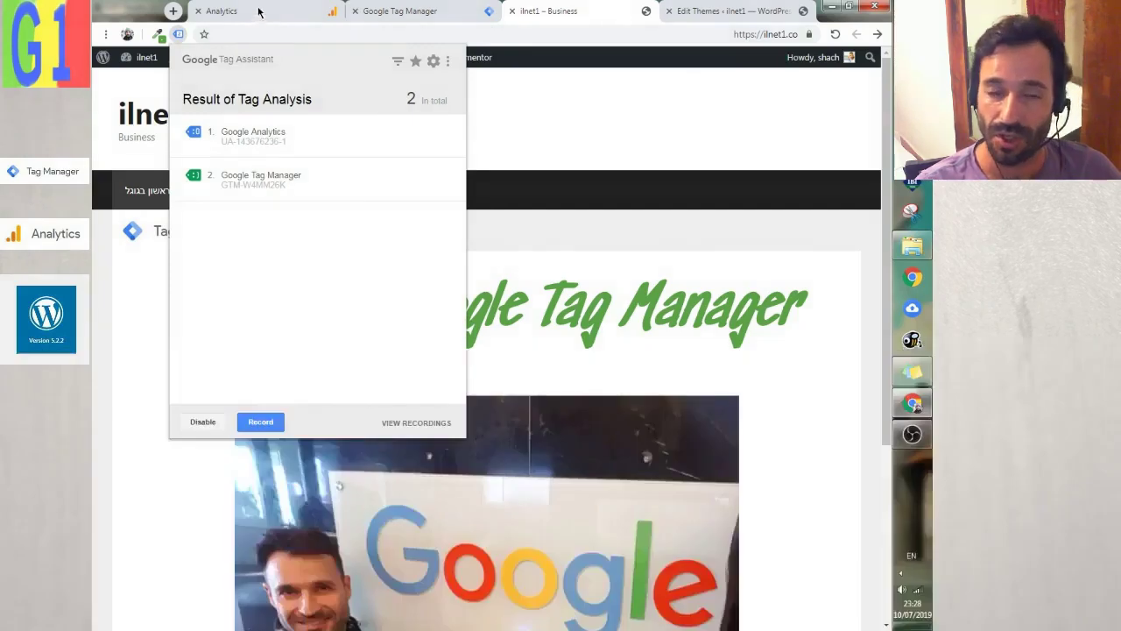
Step: Compare the tracking ID in Google Analytics with the ID Tag Assistant detected, and return to the ilnet1 site
{"action": "left_click", "coordinate": [261, 11]}
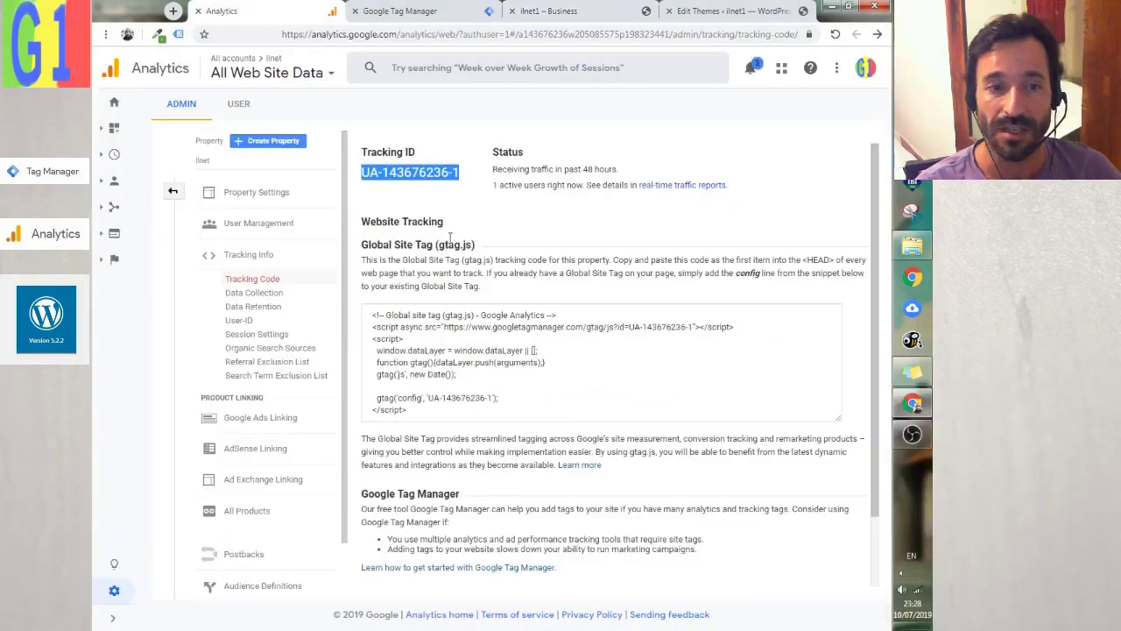
{"action": "left_click_drag", "start_coordinate": [427, 172], "coordinate": [442, 204]}
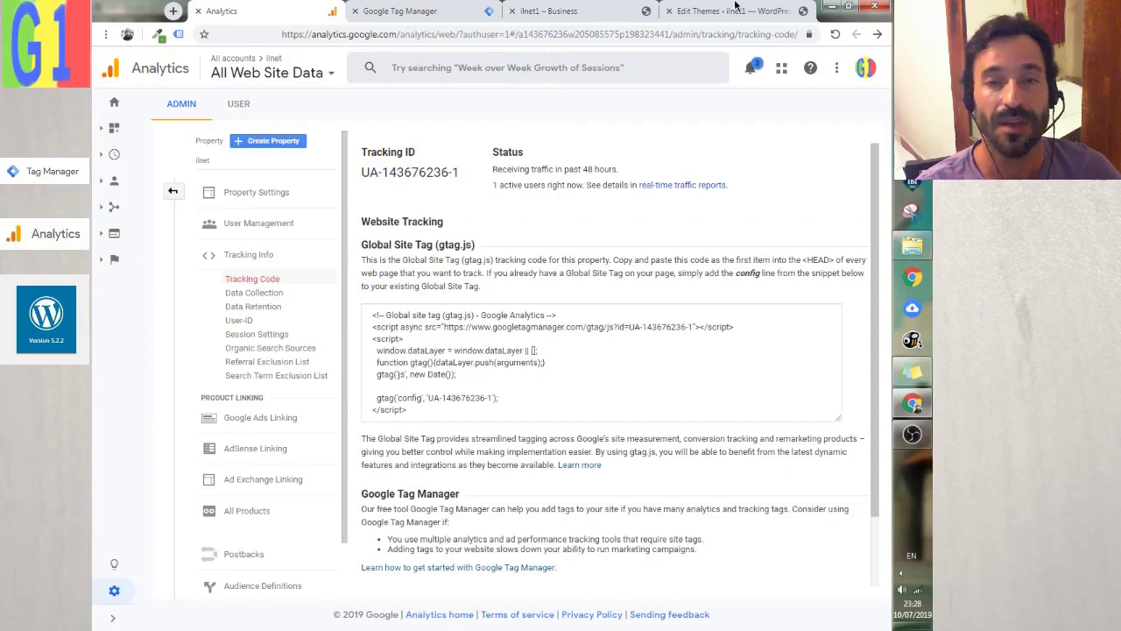
{"action": "left_click", "coordinate": [735, 9]}
{"action": "left_click", "coordinate": [568, 14]}
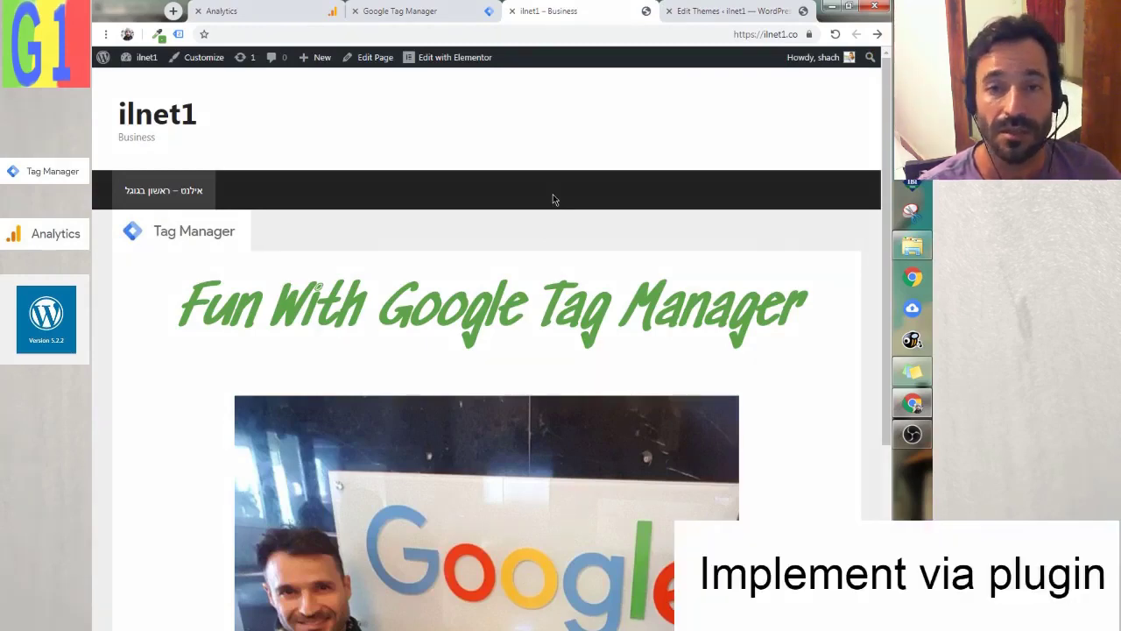
Step: Remove the Google Tag Manager noscript and head script snippets from the theme's header.php and update the file
{"action": "left_click", "coordinate": [720, 10]}
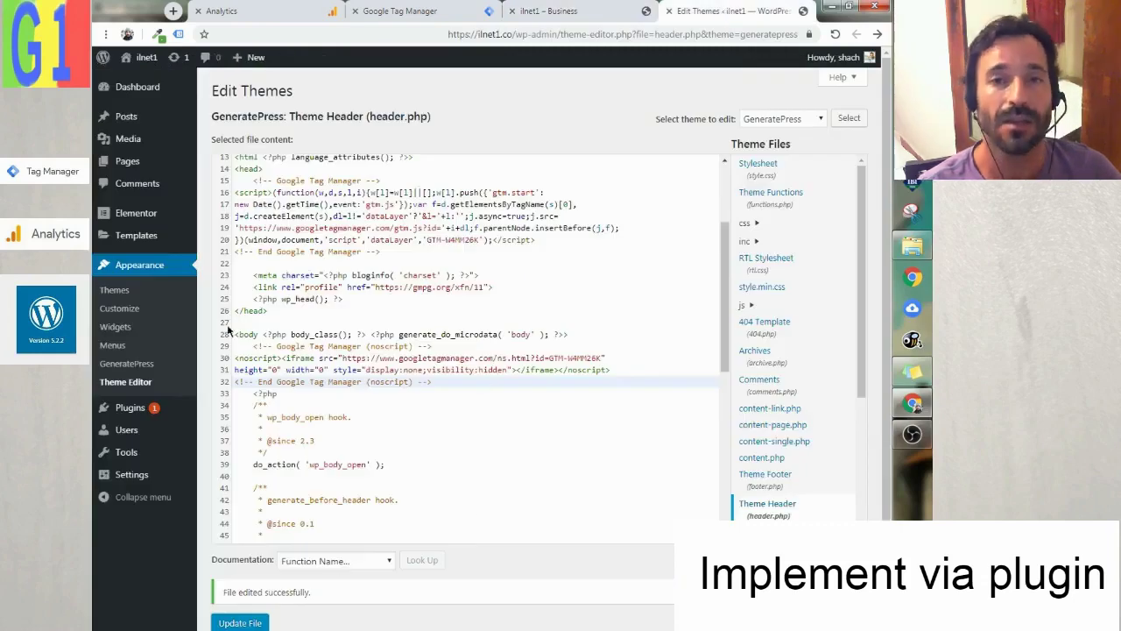
{"action": "left_click", "coordinate": [287, 343]}
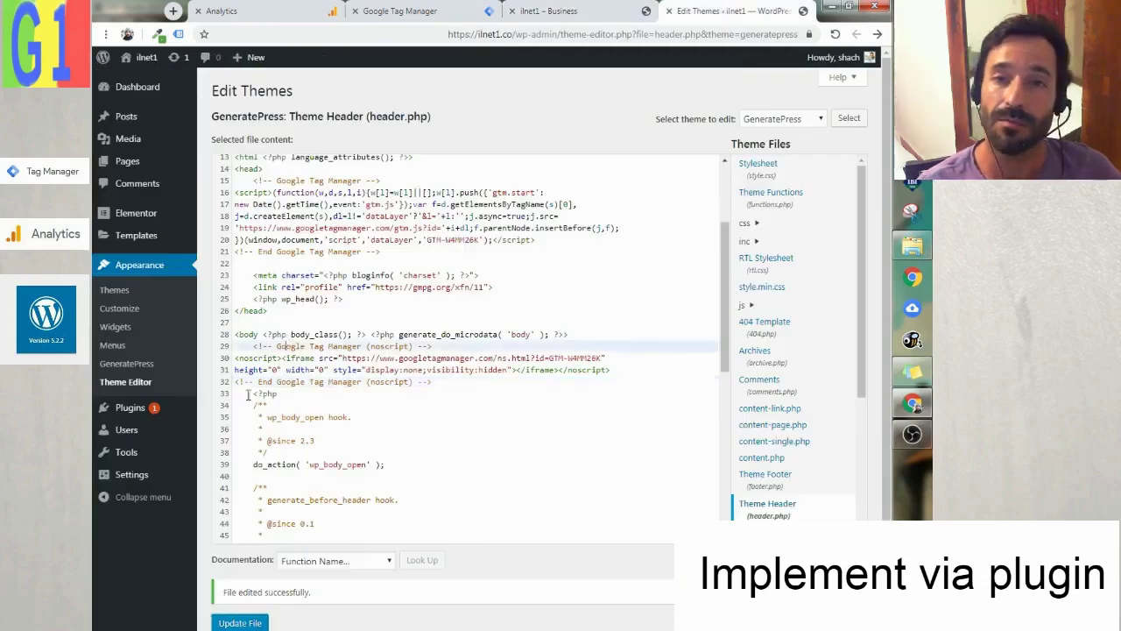
{"action": "left_click_drag", "start_coordinate": [237, 386], "coordinate": [444, 380]}
{"action": "key", "text": "BackSpace"}
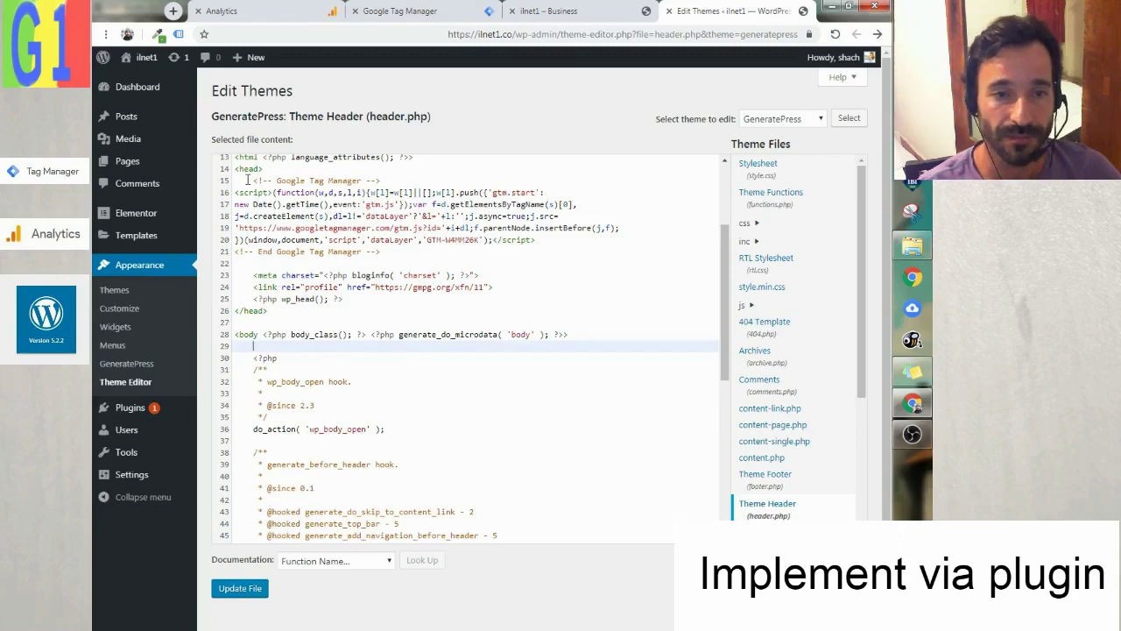
{"action": "left_click_drag", "start_coordinate": [247, 180], "coordinate": [386, 252]}
{"action": "key", "text": "BackSpace"}
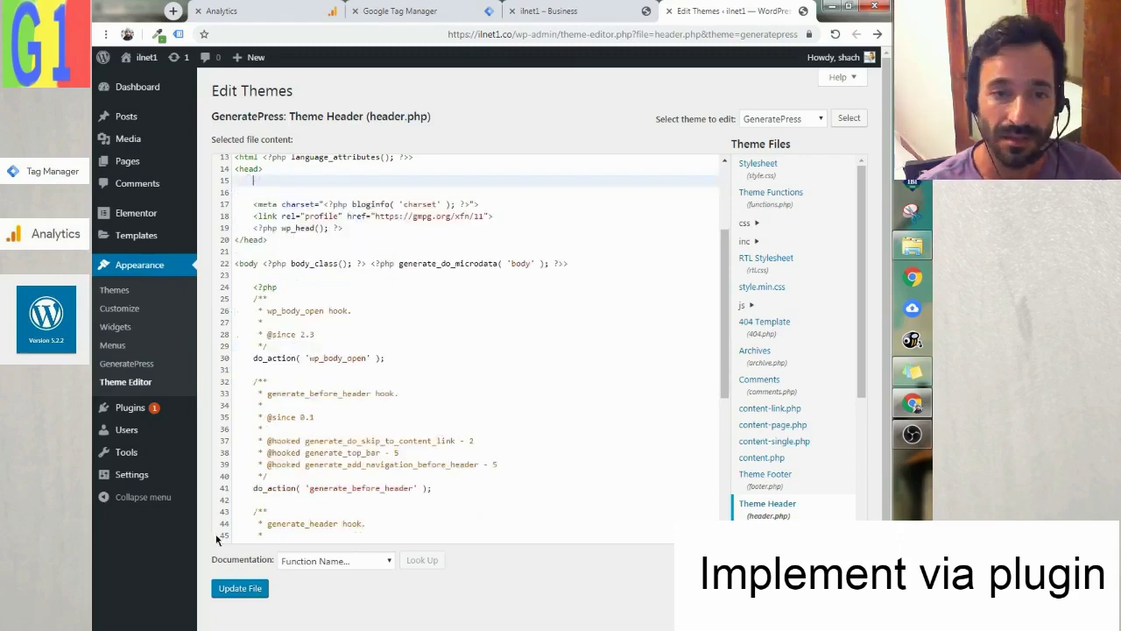
{"action": "left_click", "coordinate": [233, 589]}
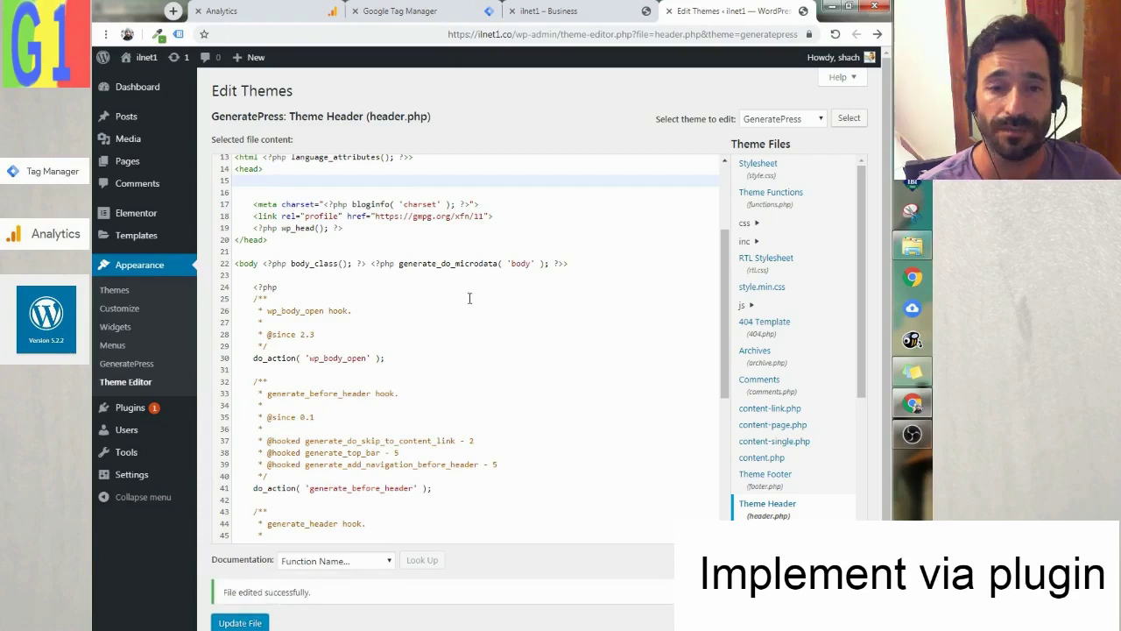
Step: Reload the ilnet1 site and check with Tag Assistant whether any tags remain on the page
{"action": "left_click", "coordinate": [555, 10]}
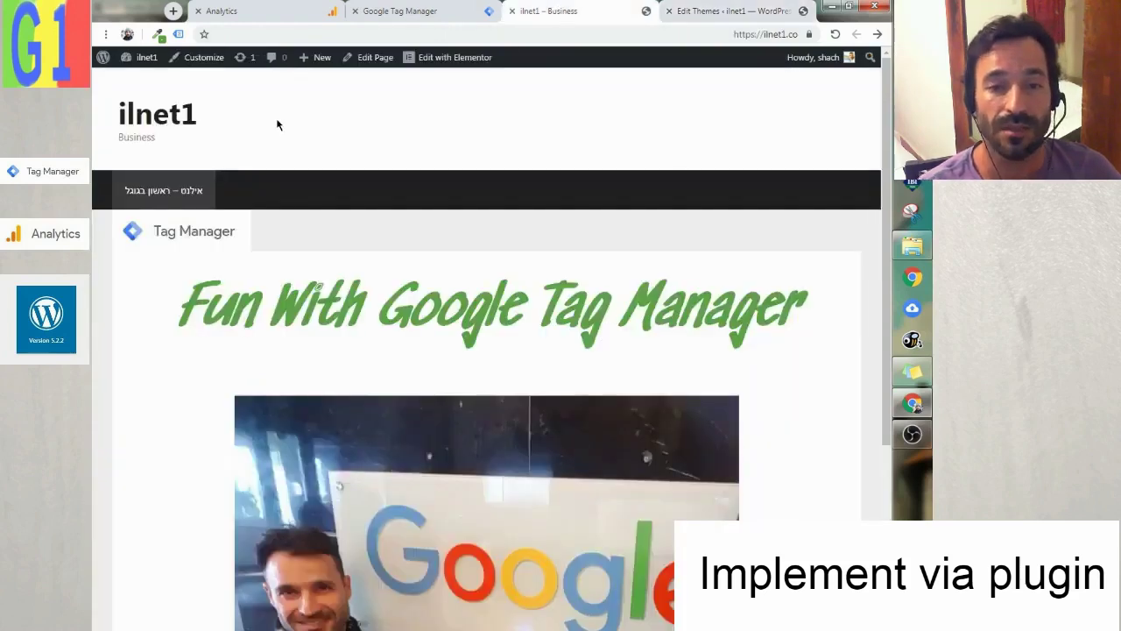
{"action": "left_click", "coordinate": [836, 35]}
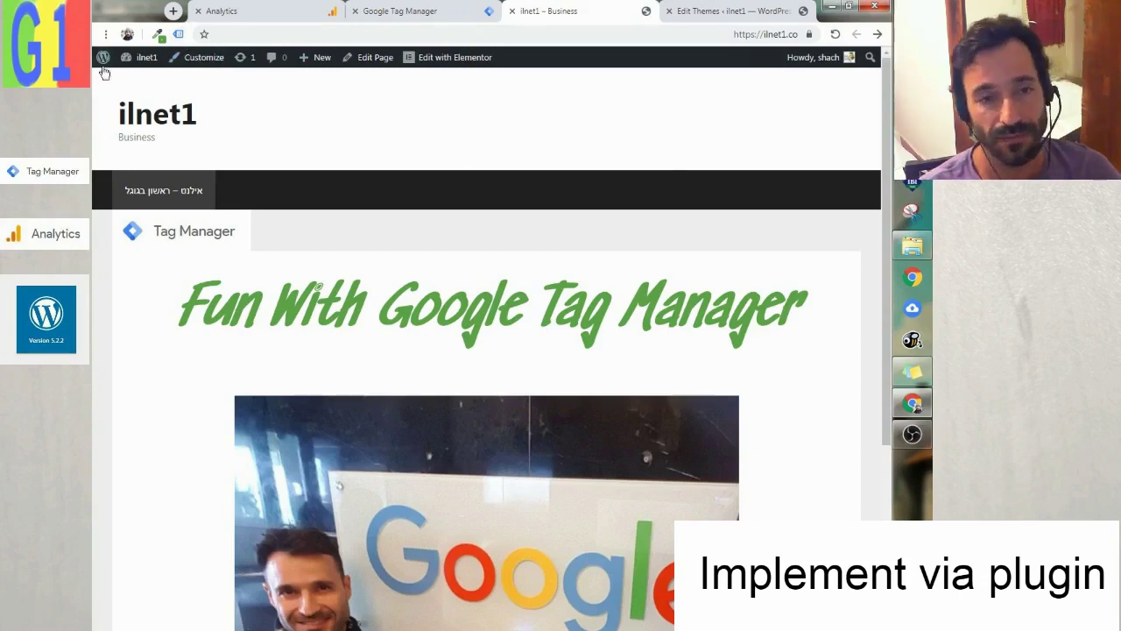
{"action": "left_click", "coordinate": [179, 35]}
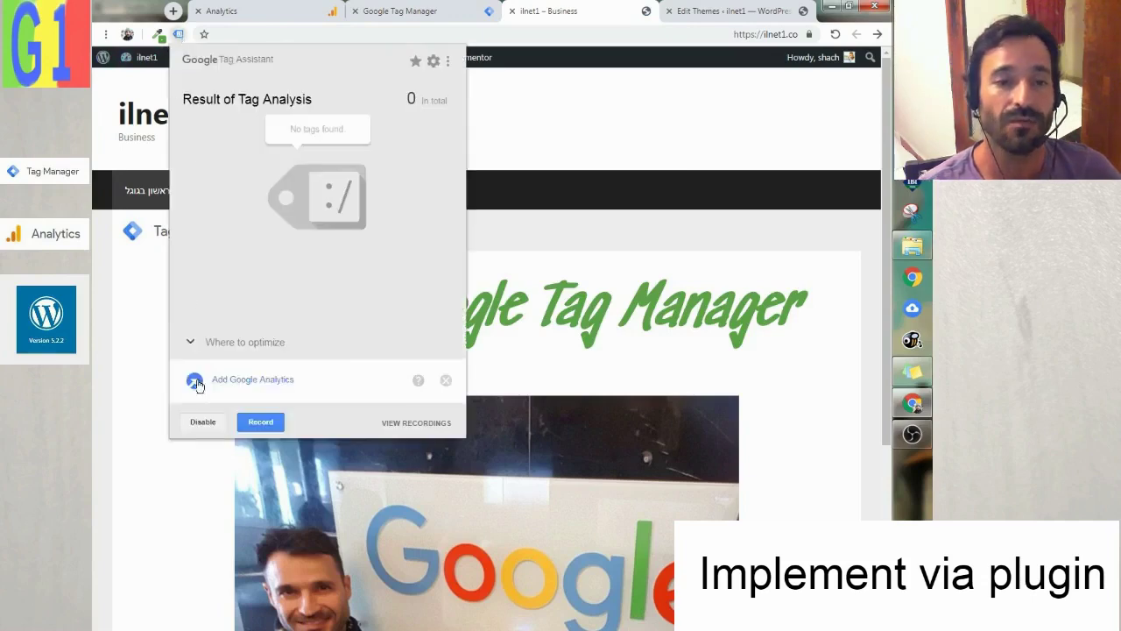
{"action": "left_click", "coordinate": [181, 37]}
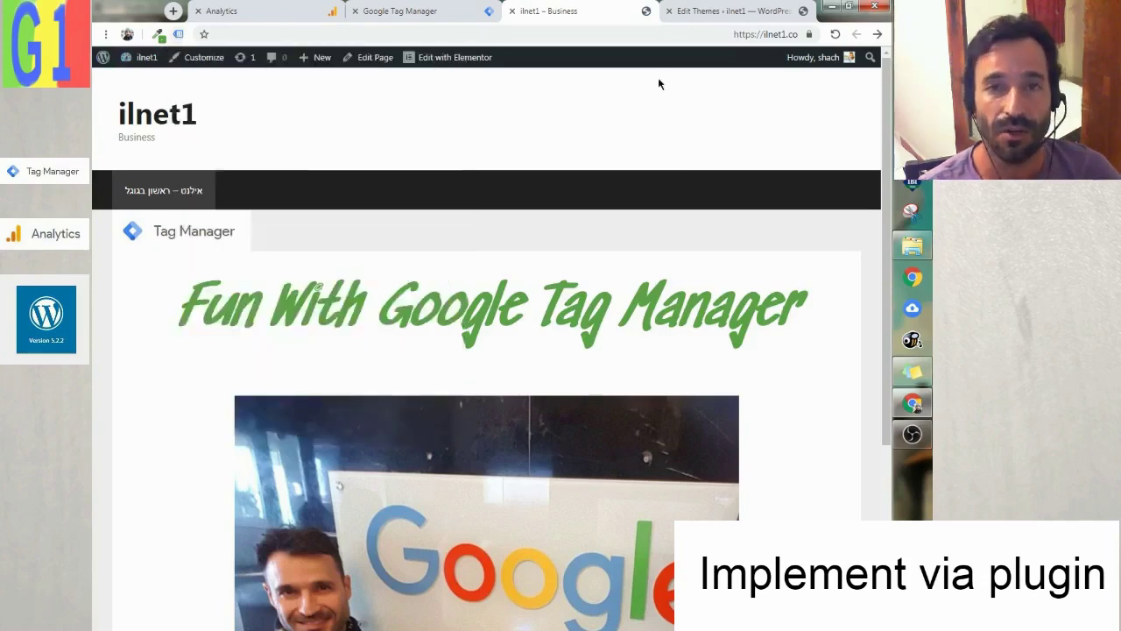
Step: Return to the WordPress admin and search for new plugins with the keyword "tag manager"
{"action": "left_click", "coordinate": [744, 11]}
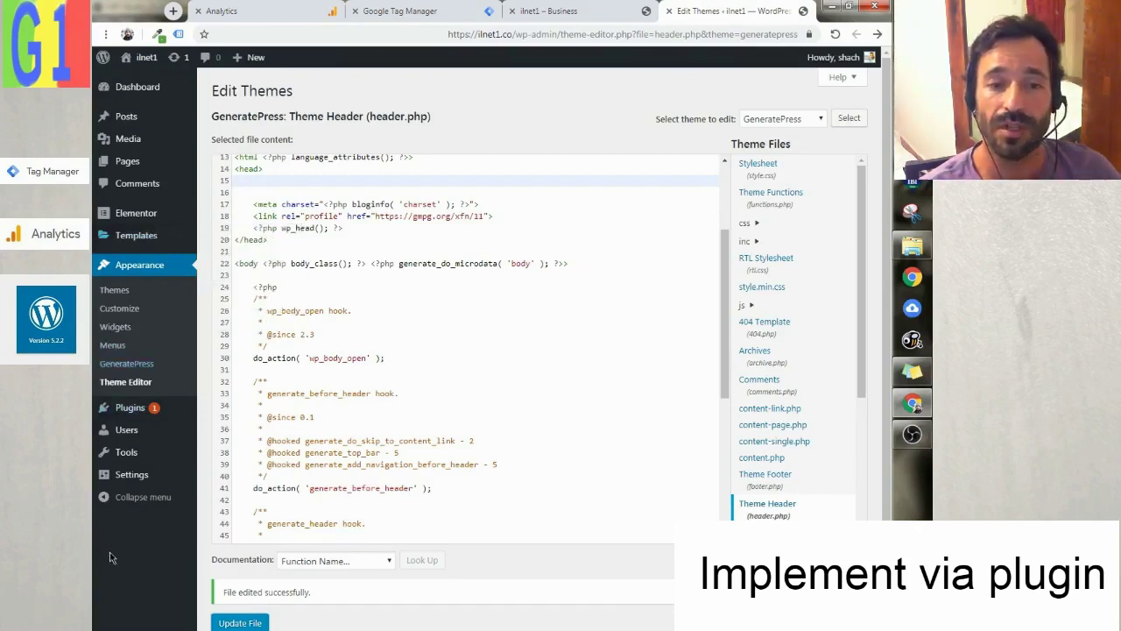
{"action": "left_click", "coordinate": [124, 414]}
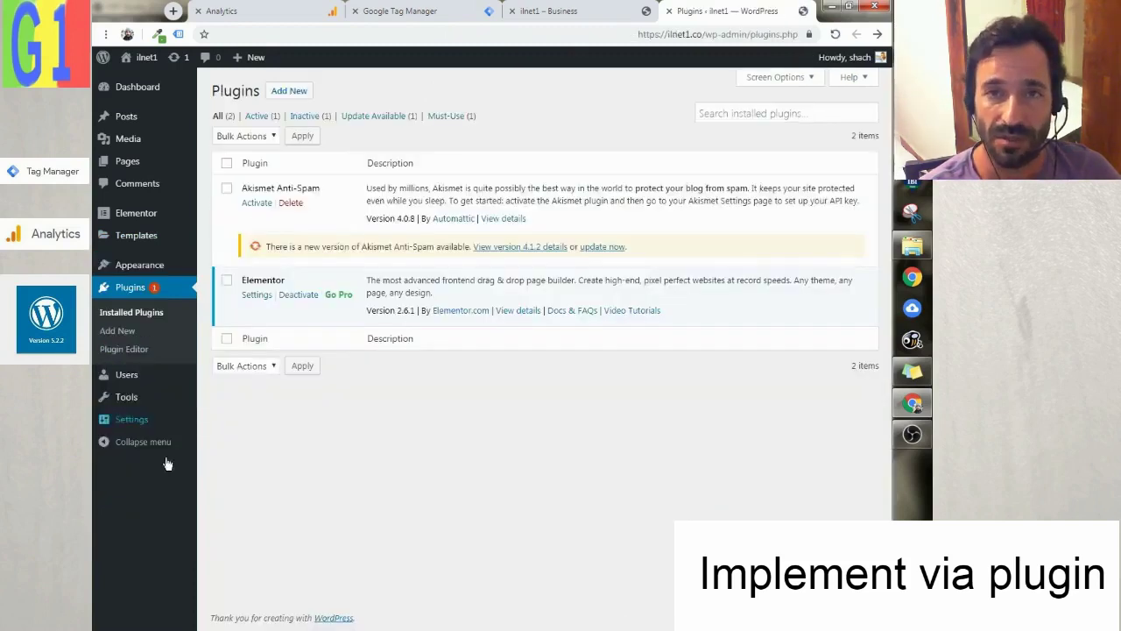
{"action": "left_click", "coordinate": [289, 91]}
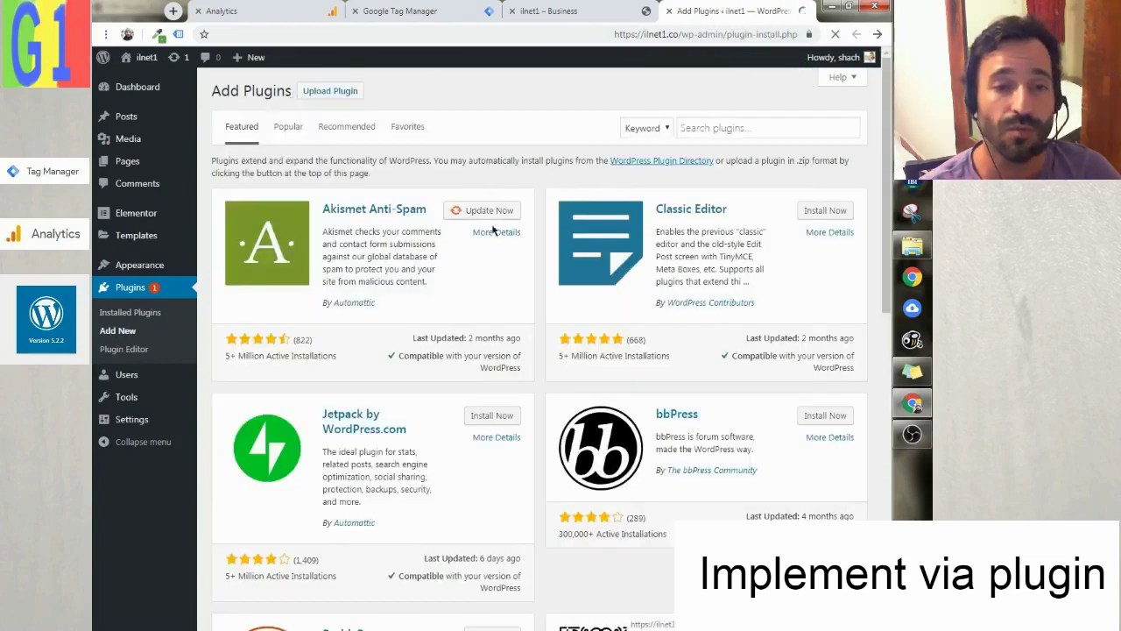
{"action": "left_click", "coordinate": [716, 127]}
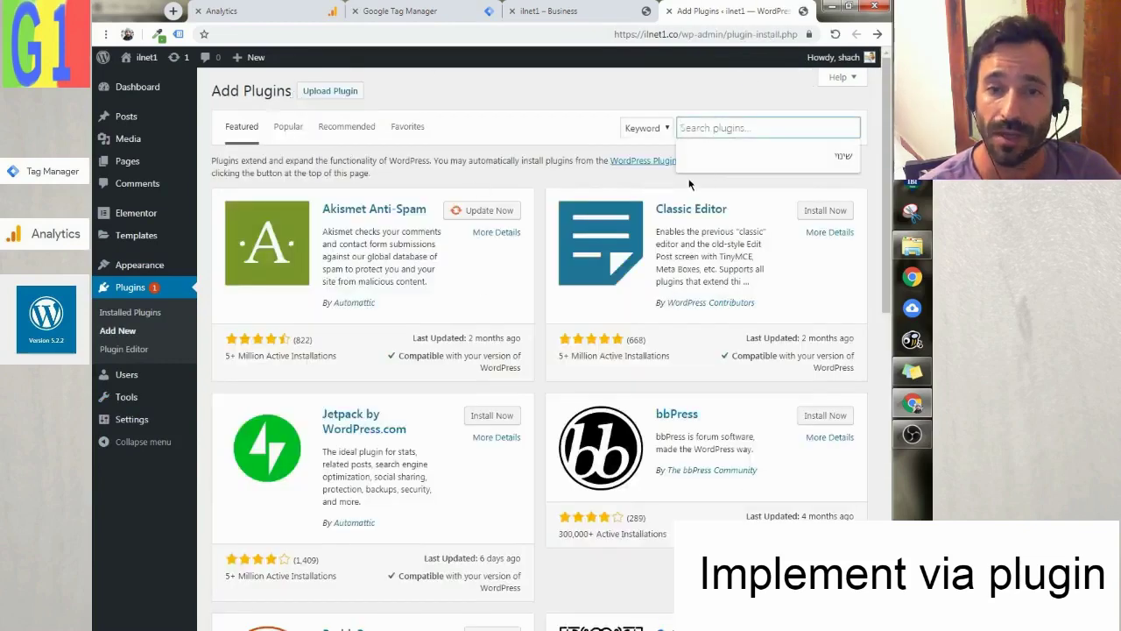
{"action": "type", "text": "tag manager"}
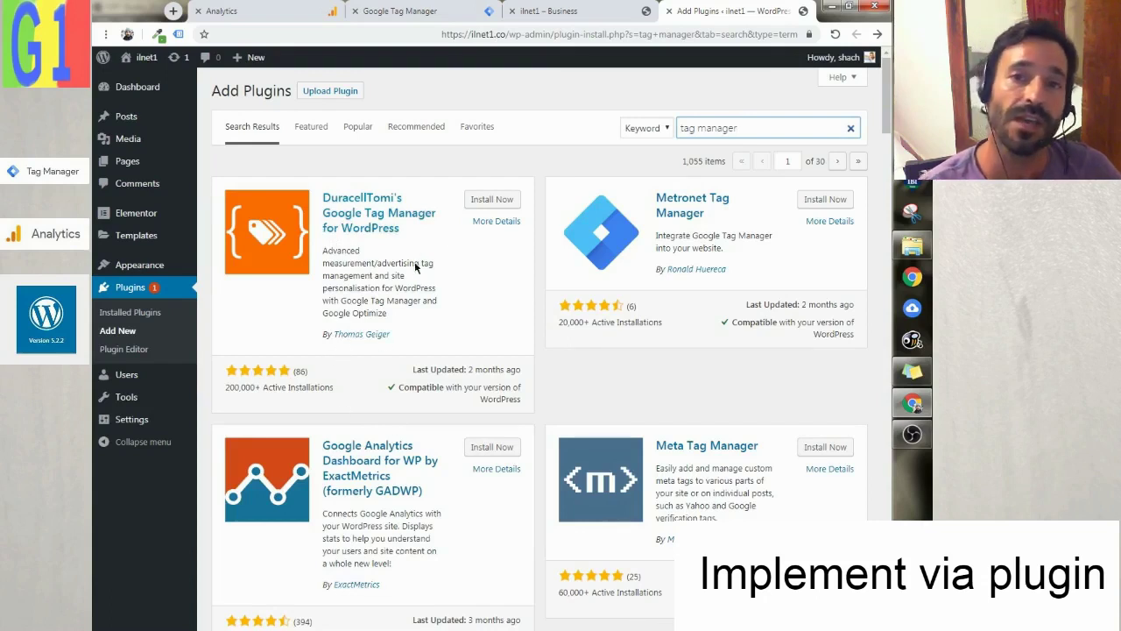
Step: Install and activate DuracellTomi's Google Tag Manager for WordPress plugin and open its settings
{"action": "left_click", "coordinate": [492, 200]}
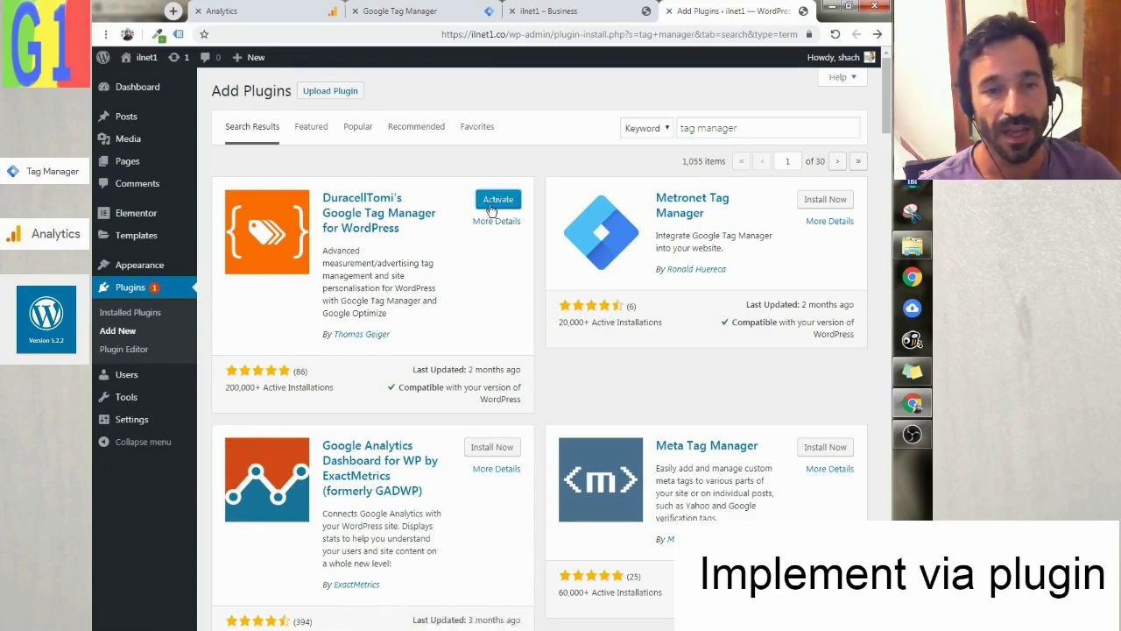
{"action": "left_click", "coordinate": [498, 201]}
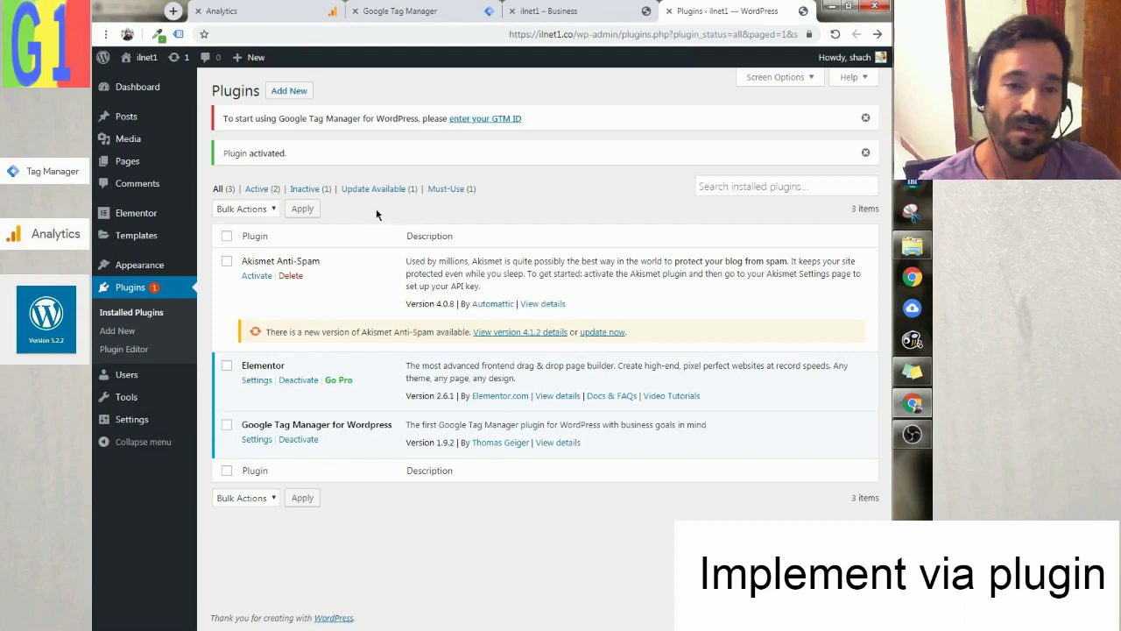
{"action": "left_click", "coordinate": [256, 439]}
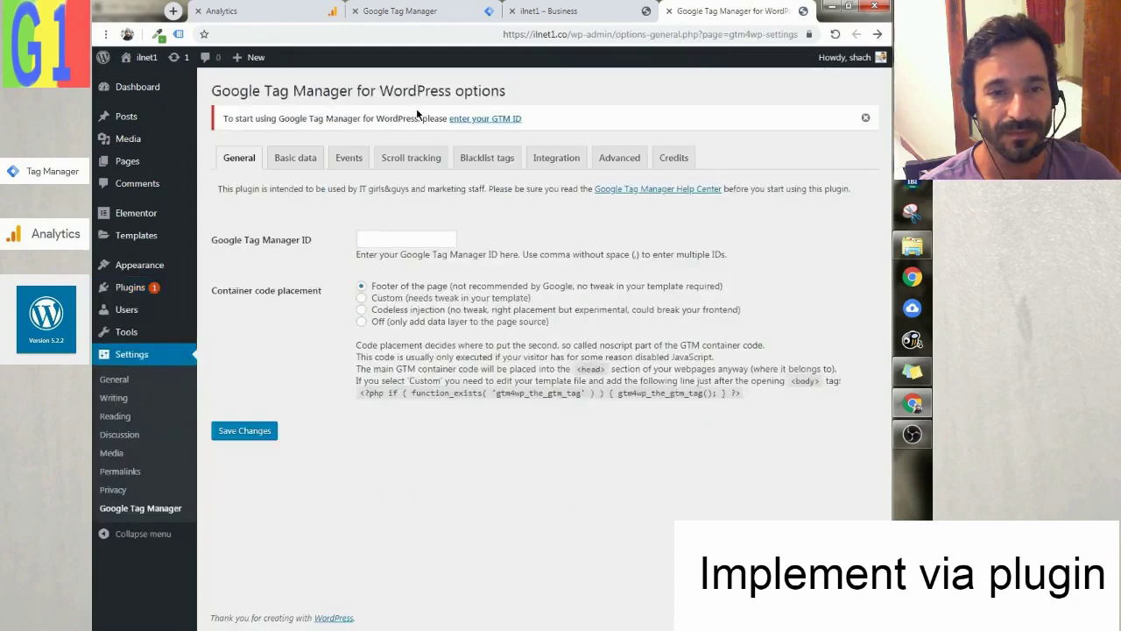
Step: Switch to Google Tag Manager, open the ilnet1 container's workspace and copy its container ID
{"action": "left_click", "coordinate": [392, 243]}
{"action": "left_click", "coordinate": [467, 213]}
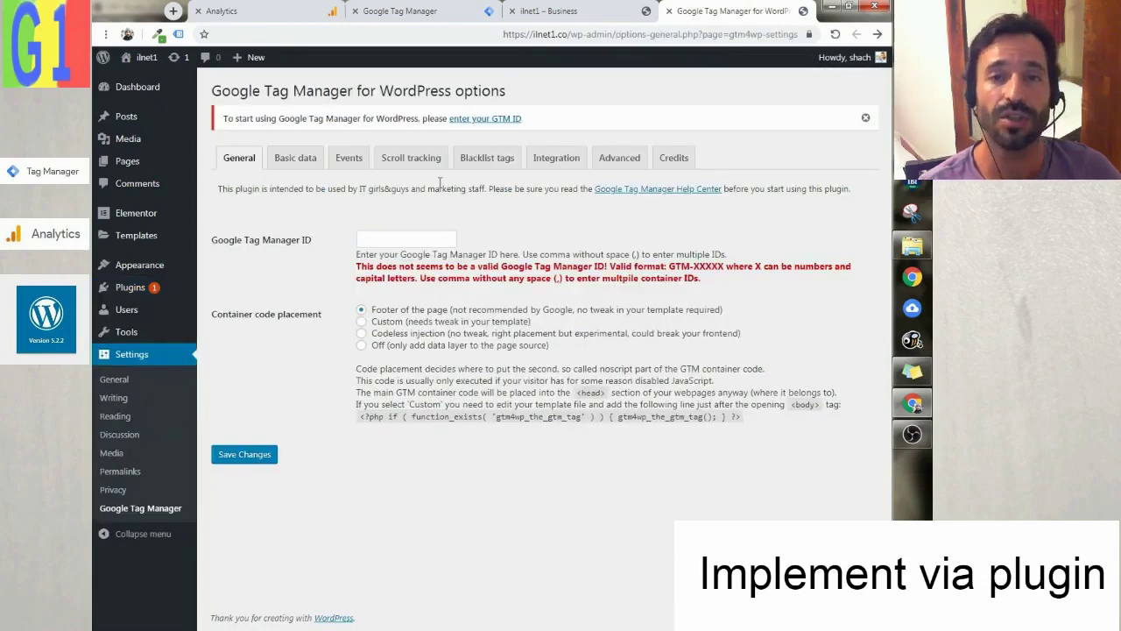
{"action": "left_click", "coordinate": [400, 13]}
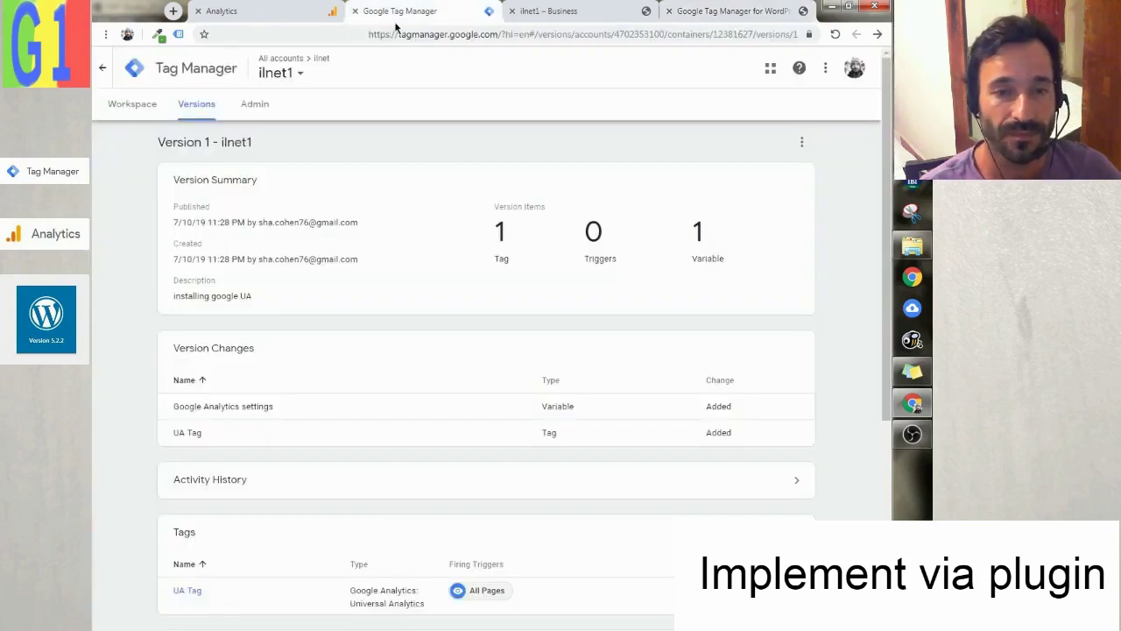
{"action": "left_click", "coordinate": [103, 67]}
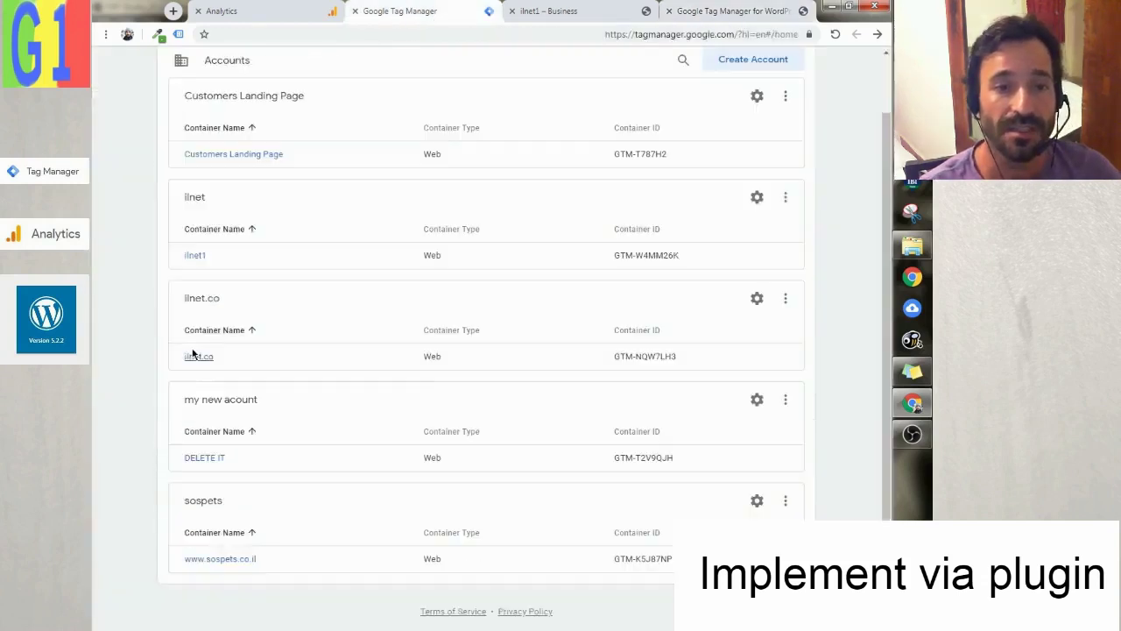
{"action": "left_click", "coordinate": [190, 256]}
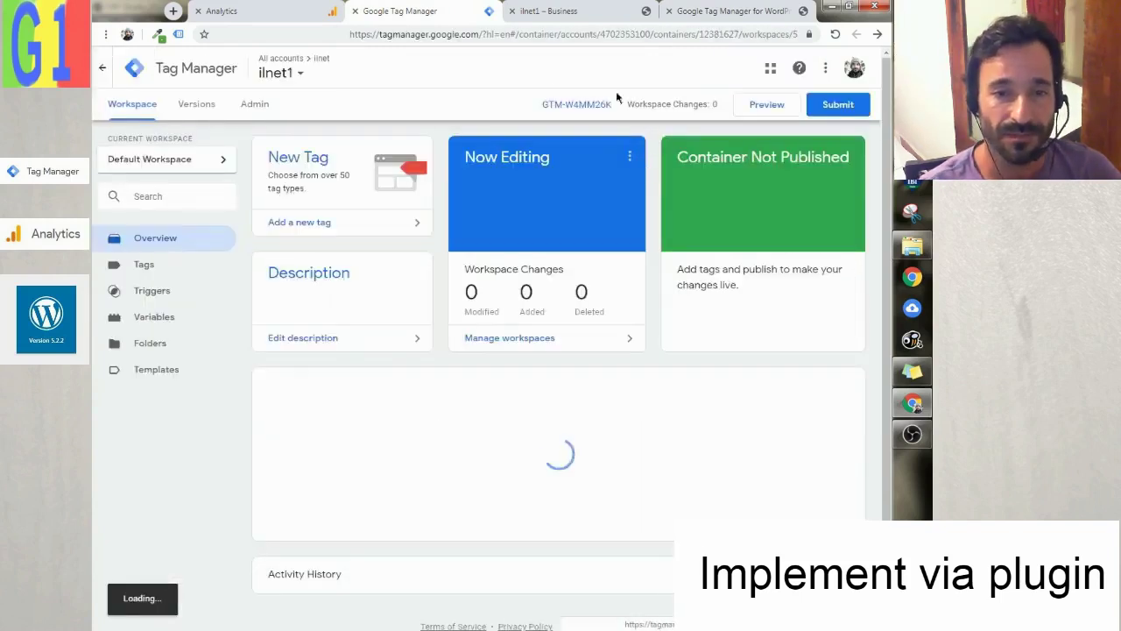
{"action": "left_click", "coordinate": [568, 105]}
{"action": "left_click", "coordinate": [716, 146]}
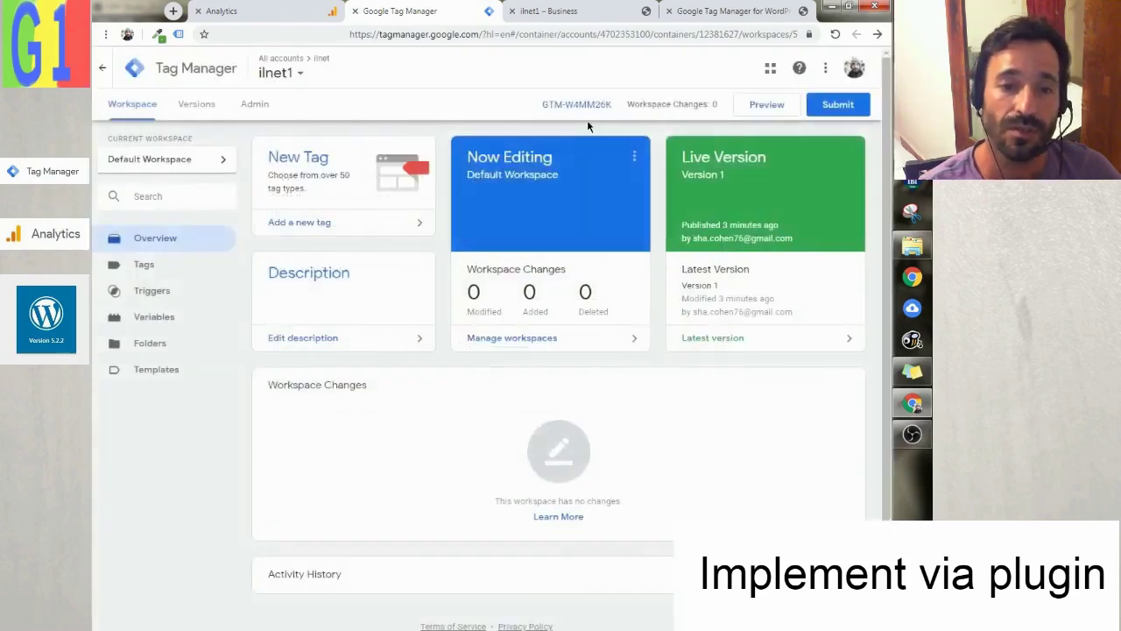
{"action": "left_click_drag", "start_coordinate": [539, 104], "coordinate": [608, 107]}
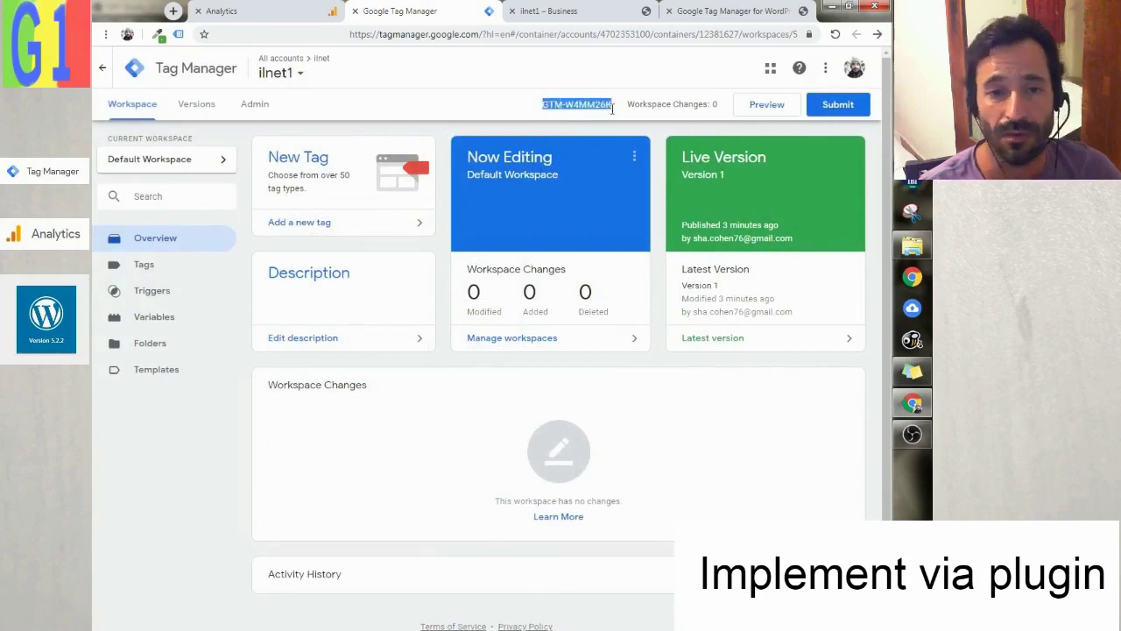
{"action": "right_click", "coordinate": [607, 107]}
{"action": "left_click", "coordinate": [565, 213]}
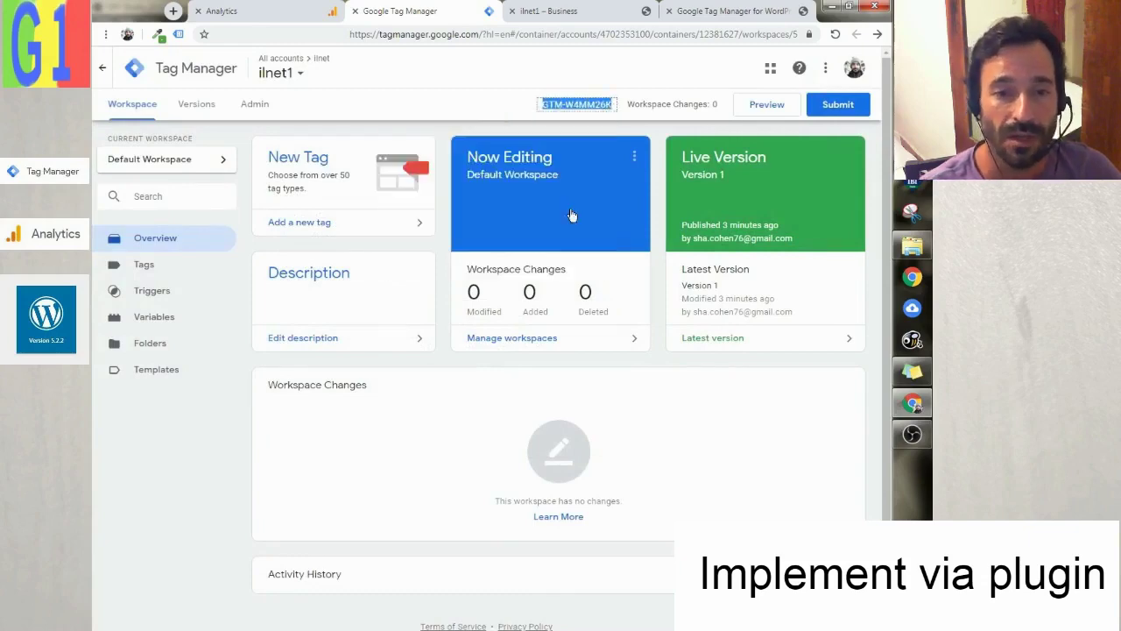
Step: Return to the WordPress plugin options and paste the copied container ID as the Google Tag Manager ID
{"action": "left_click", "coordinate": [583, 13]}
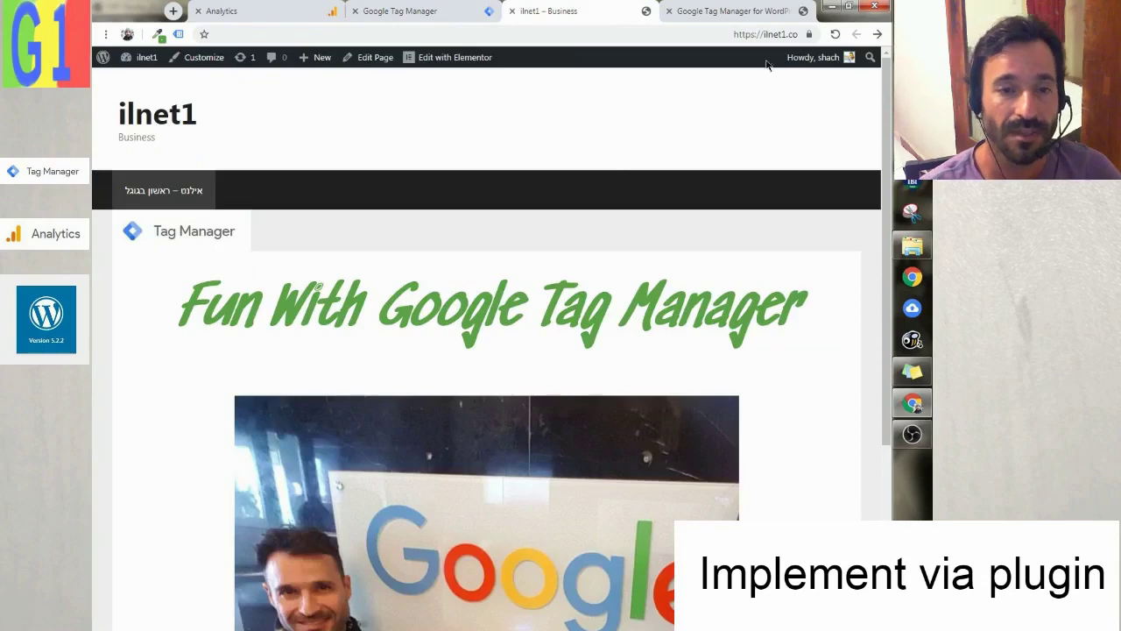
{"action": "left_click", "coordinate": [739, 11]}
{"action": "right_click", "coordinate": [368, 239]}
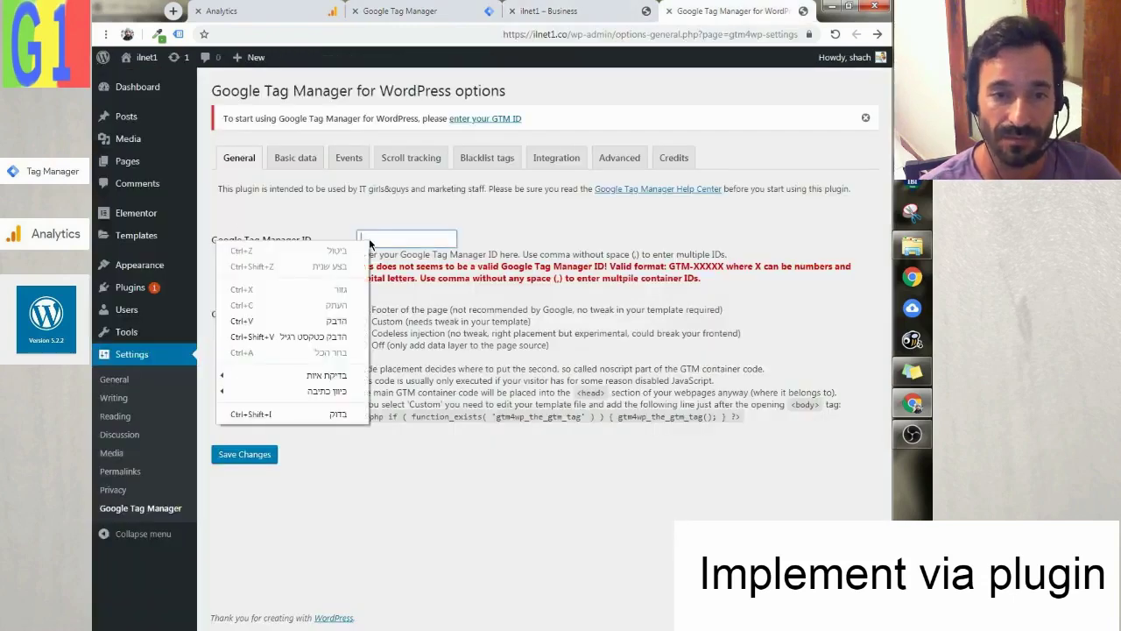
{"action": "left_click", "coordinate": [333, 321]}
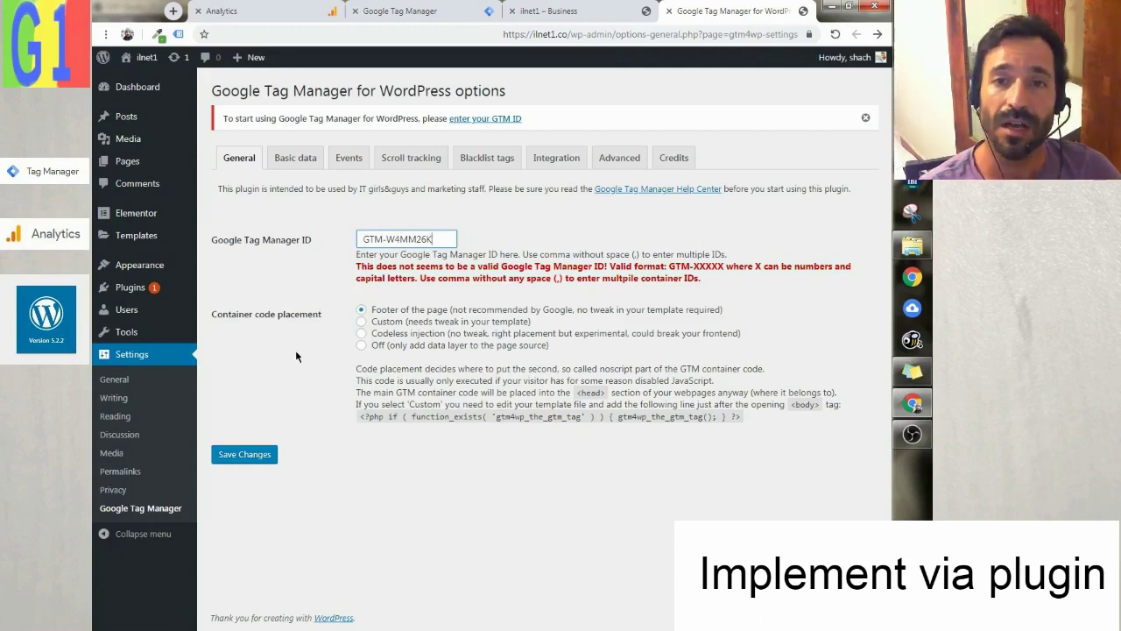
{"action": "left_click", "coordinate": [310, 328]}
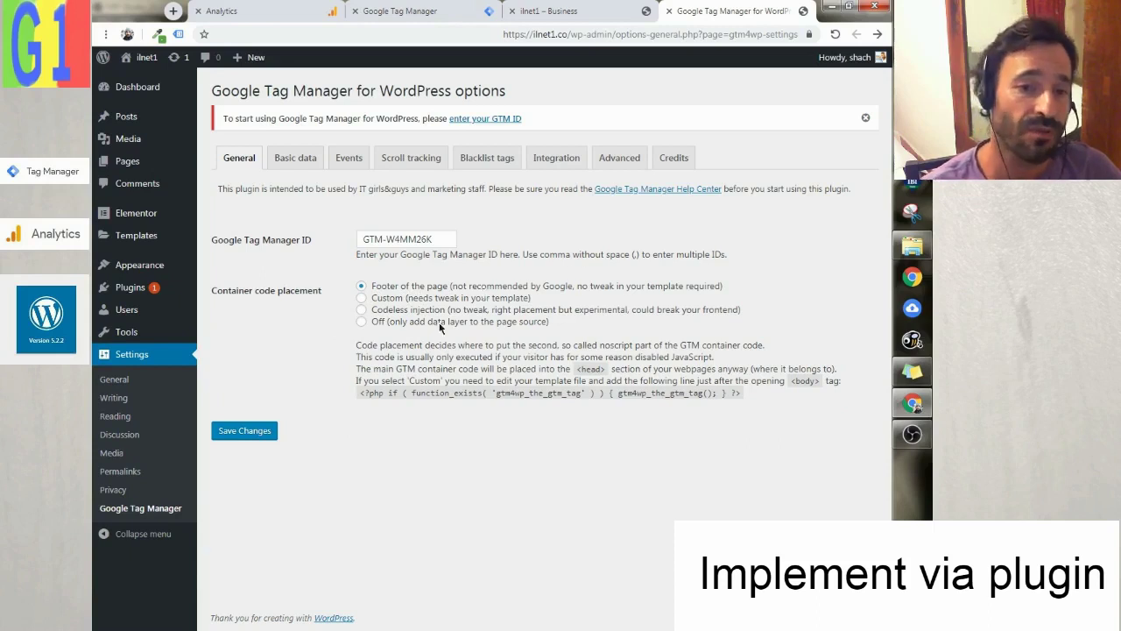
{"action": "left_click", "coordinate": [361, 299]}
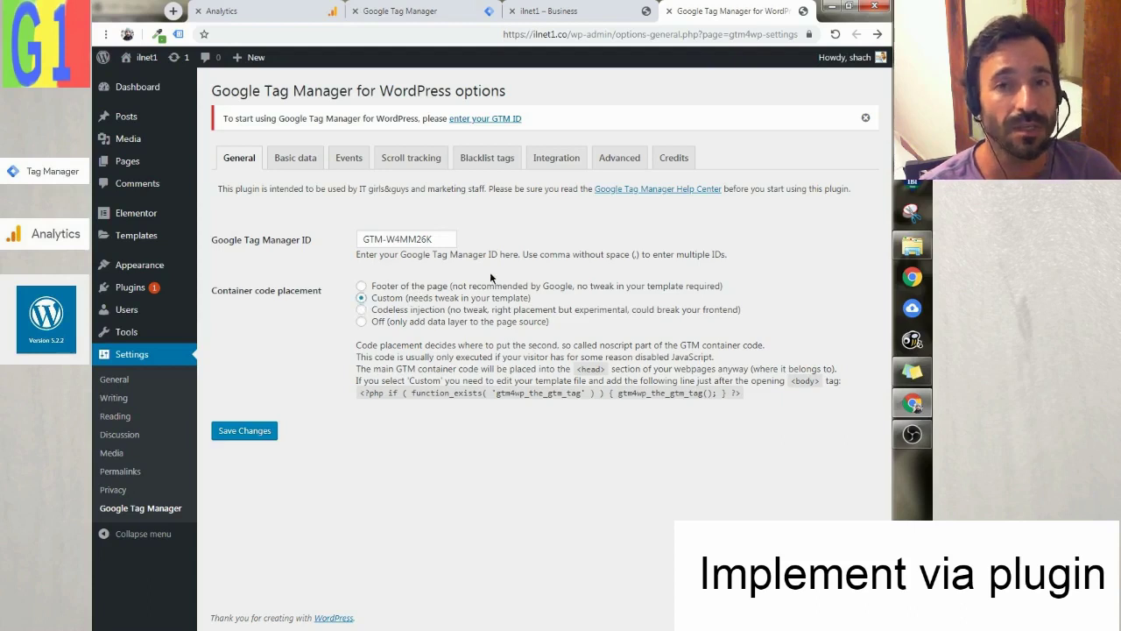
{"action": "left_click", "coordinate": [362, 321]}
{"action": "left_click", "coordinate": [362, 310]}
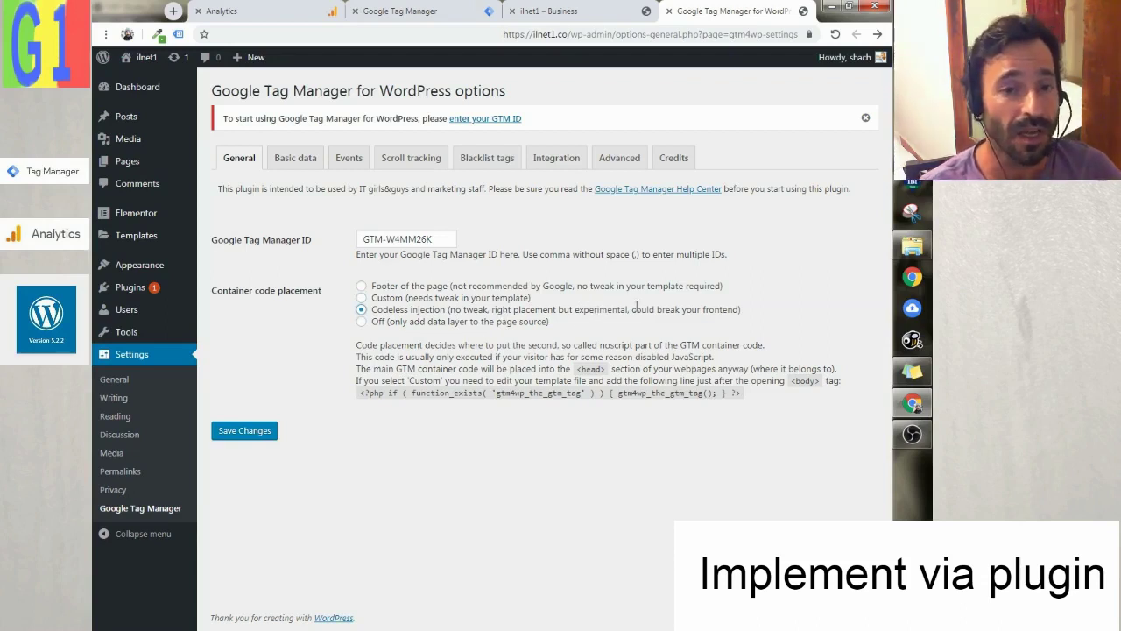
{"action": "left_click", "coordinate": [361, 321]}
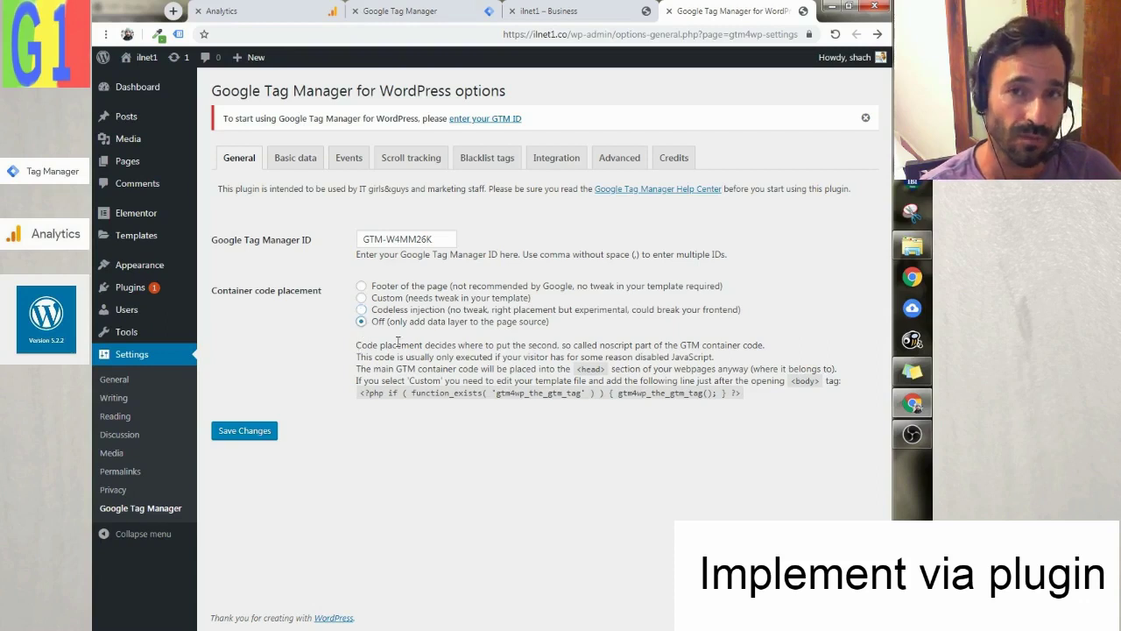
{"action": "left_click", "coordinate": [362, 286]}
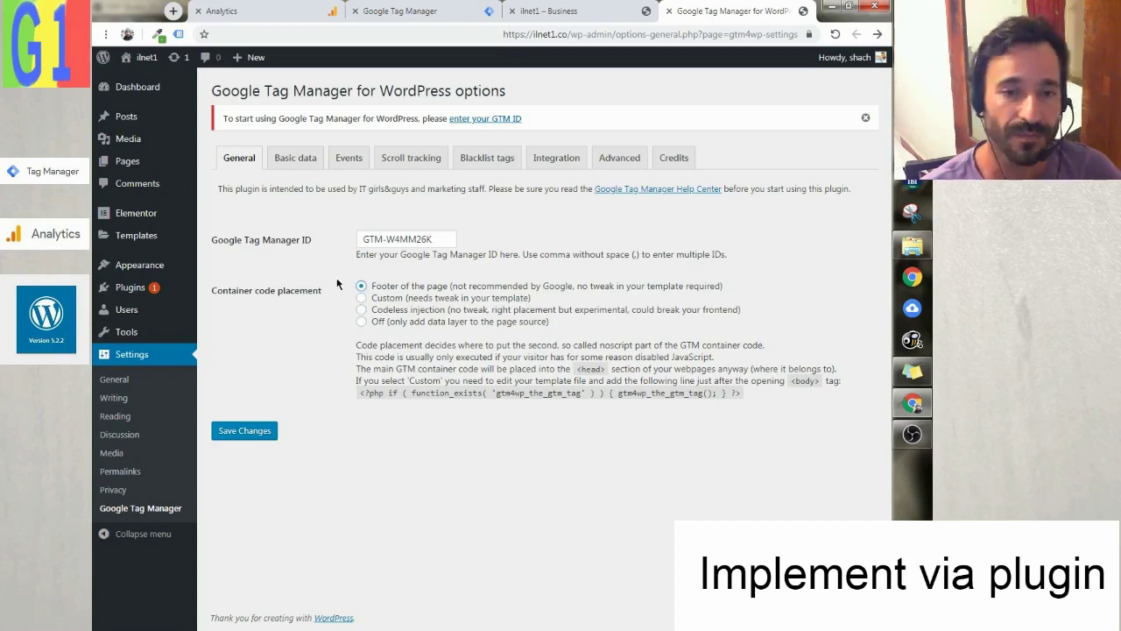
Step: Set the container code placement to Custom, copying the provided gtm4wp_the_gtm_tag PHP line before saving the plugin settings
{"action": "left_click", "coordinate": [361, 298]}
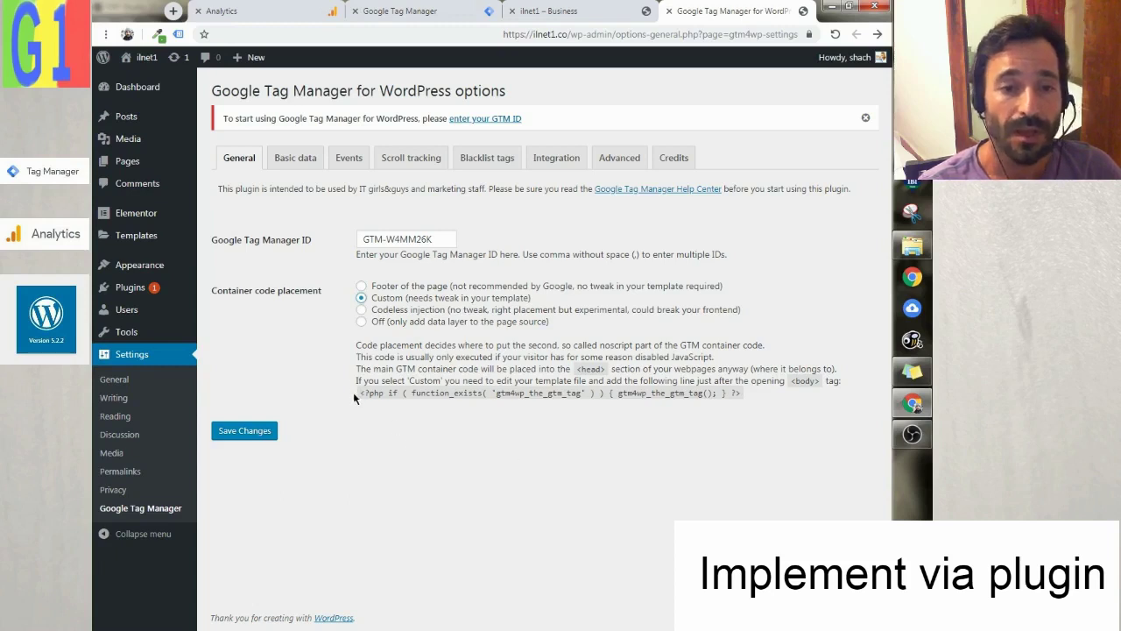
{"action": "left_click_drag", "start_coordinate": [359, 393], "coordinate": [372, 392]}
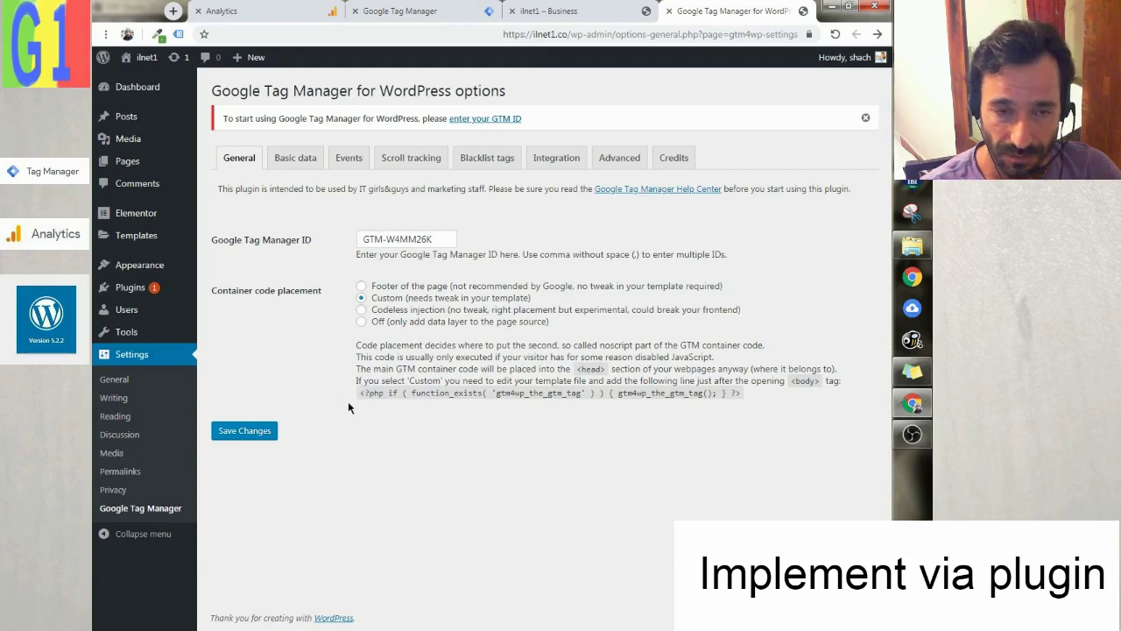
{"action": "left_click_drag", "start_coordinate": [356, 391], "coordinate": [750, 402]}
{"action": "right_click", "coordinate": [684, 394]}
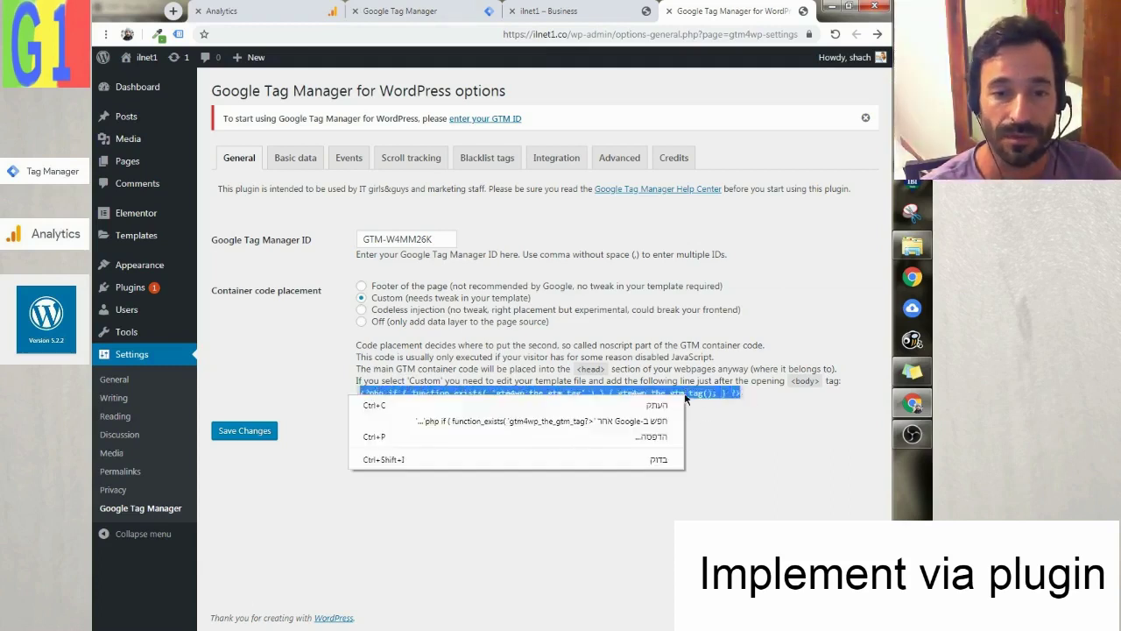
{"action": "left_click", "coordinate": [666, 406]}
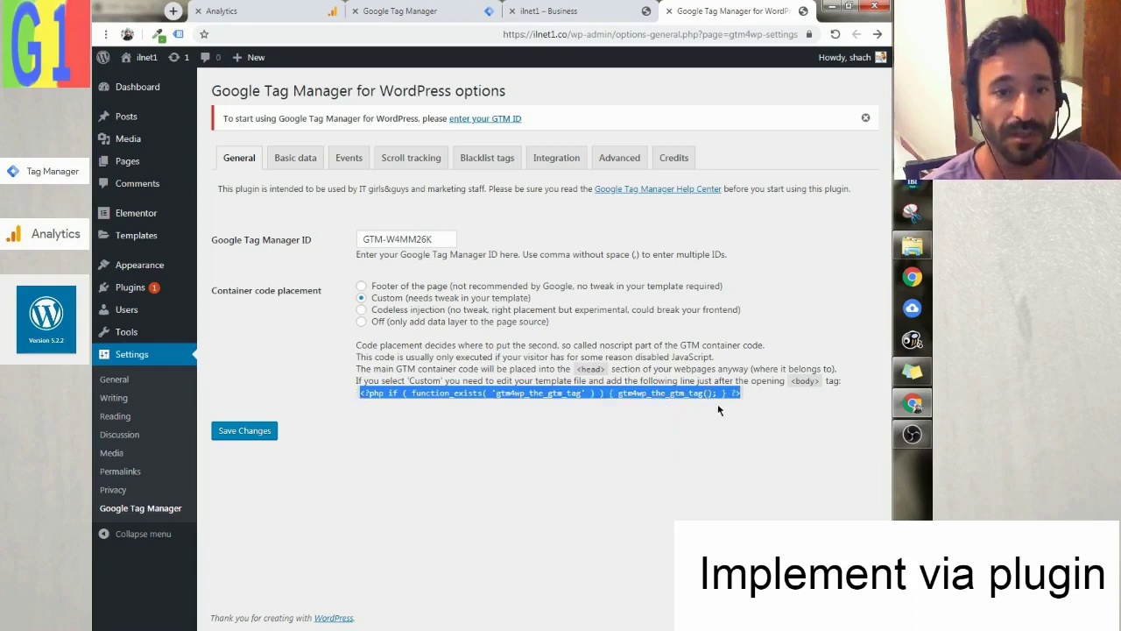
{"action": "left_click", "coordinate": [241, 434]}
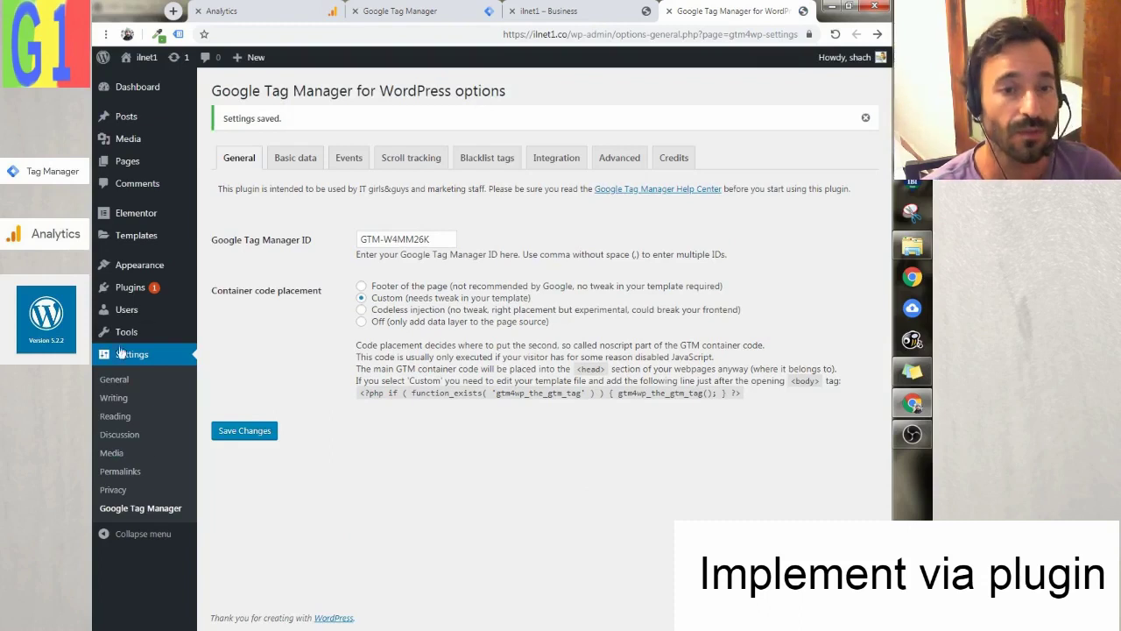
Step: Open the GeneratePress theme's header.php for editing in the Theme Editor
{"action": "mouse_move", "coordinate": [121, 273]}
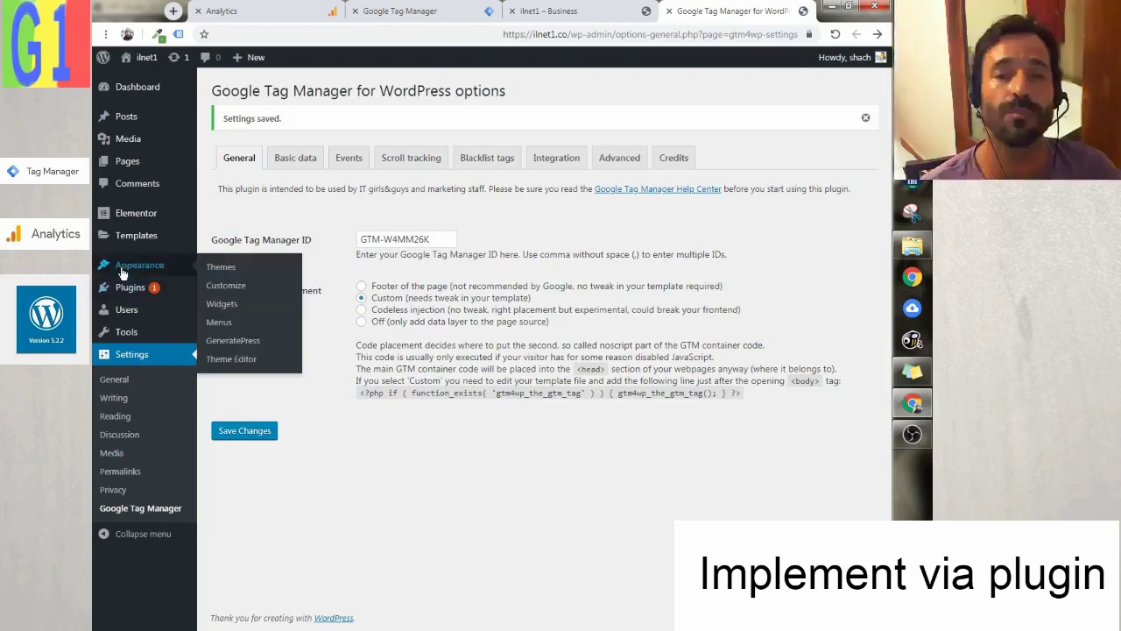
{"action": "left_click", "coordinate": [217, 359]}
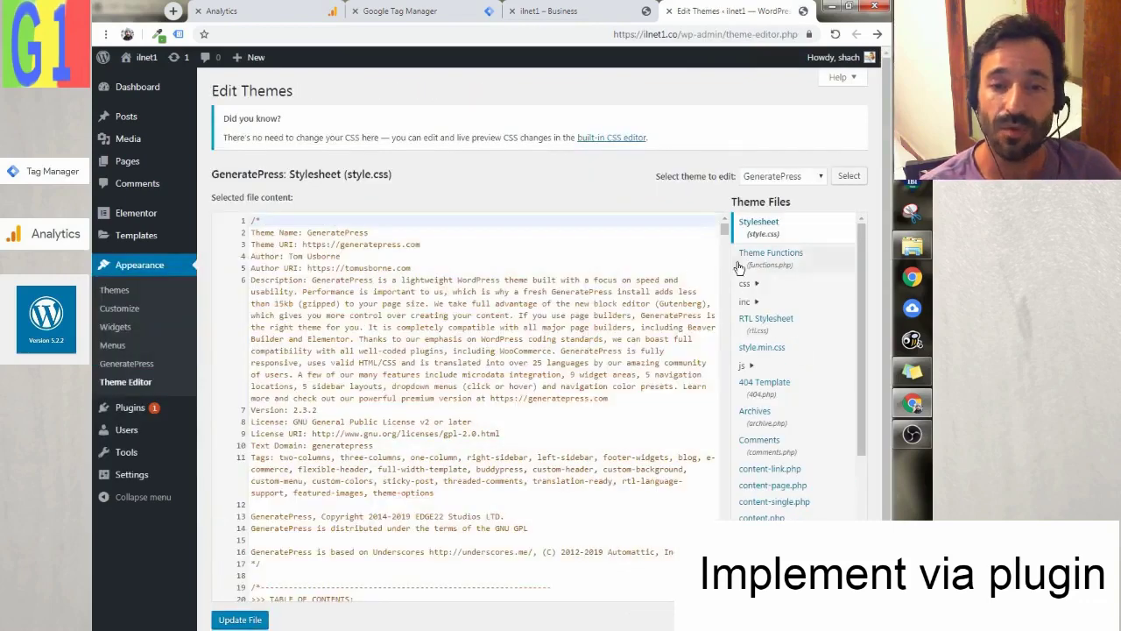
{"action": "left_click_drag", "start_coordinate": [861, 357], "coordinate": [862, 477]}
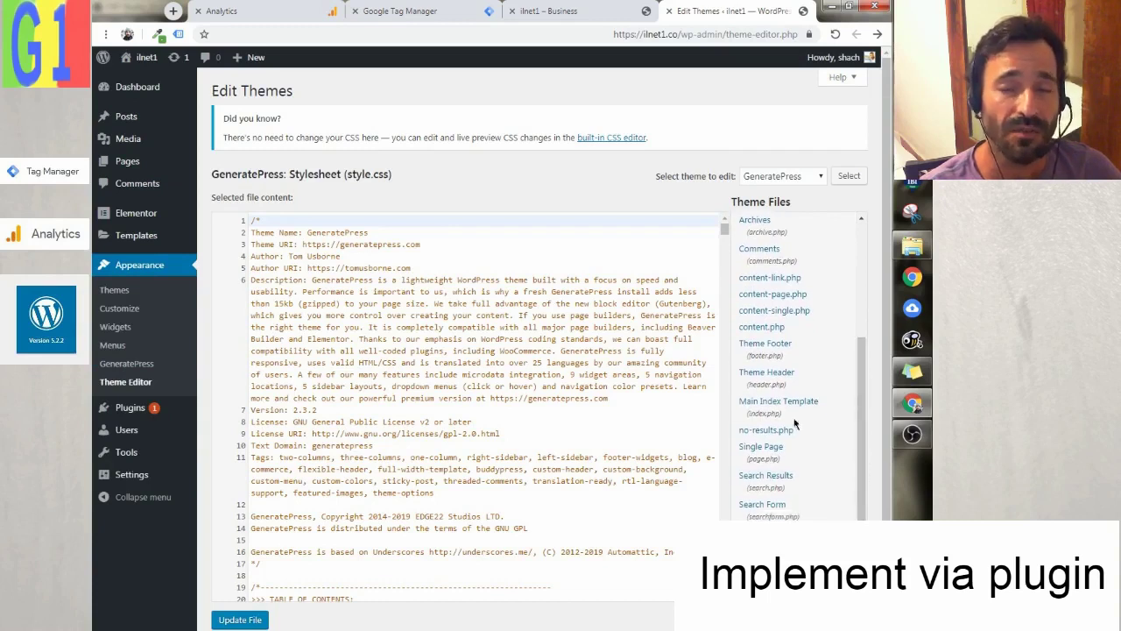
{"action": "left_click", "coordinate": [755, 377]}
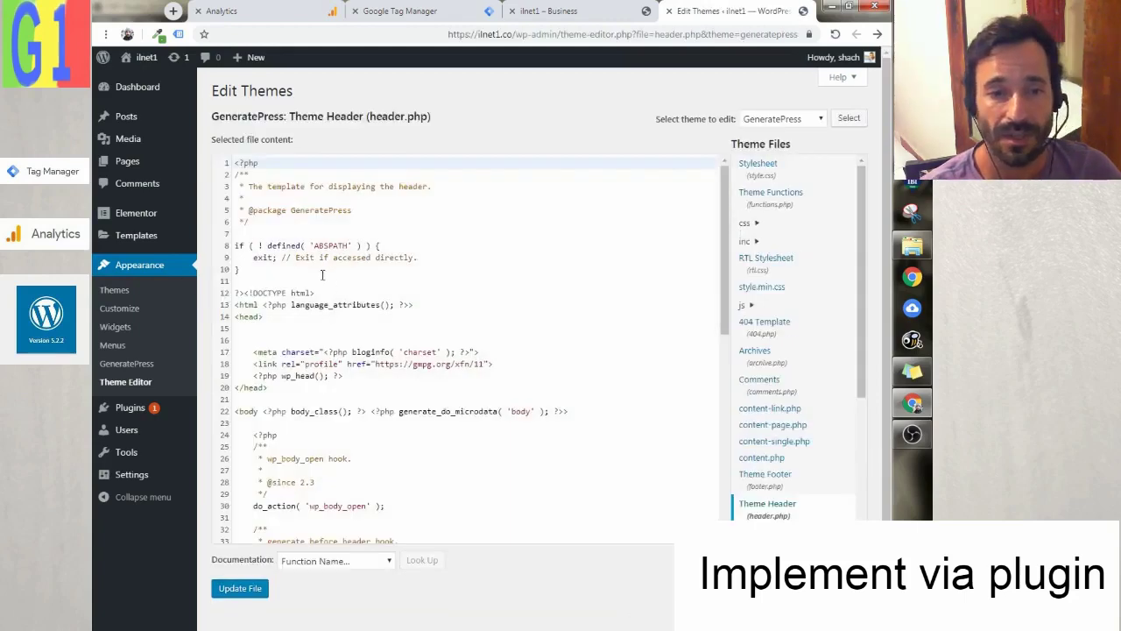
Step: Paste the copied gtm4wp_the_gtm_tag PHP line directly after the opening body tag in header.php and update the file
{"action": "scroll", "coordinate": [323, 275], "scroll_direction": "down", "scroll_amount": 1}
{"action": "left_click", "coordinate": [262, 357]}
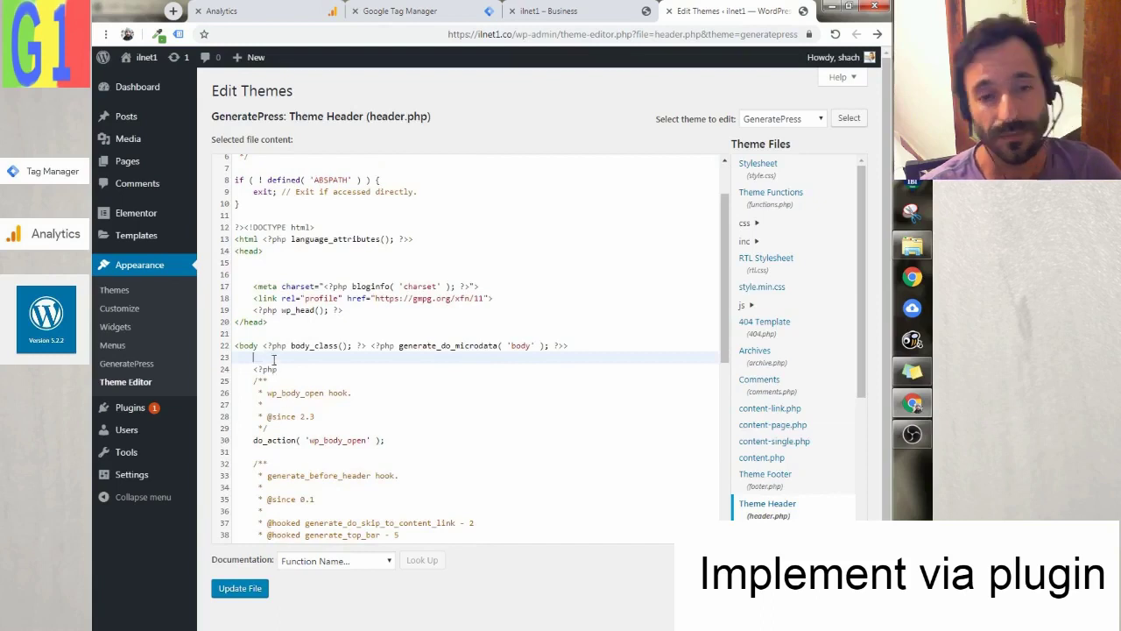
{"action": "right_click", "coordinate": [274, 360]}
{"action": "left_click", "coordinate": [244, 438]}
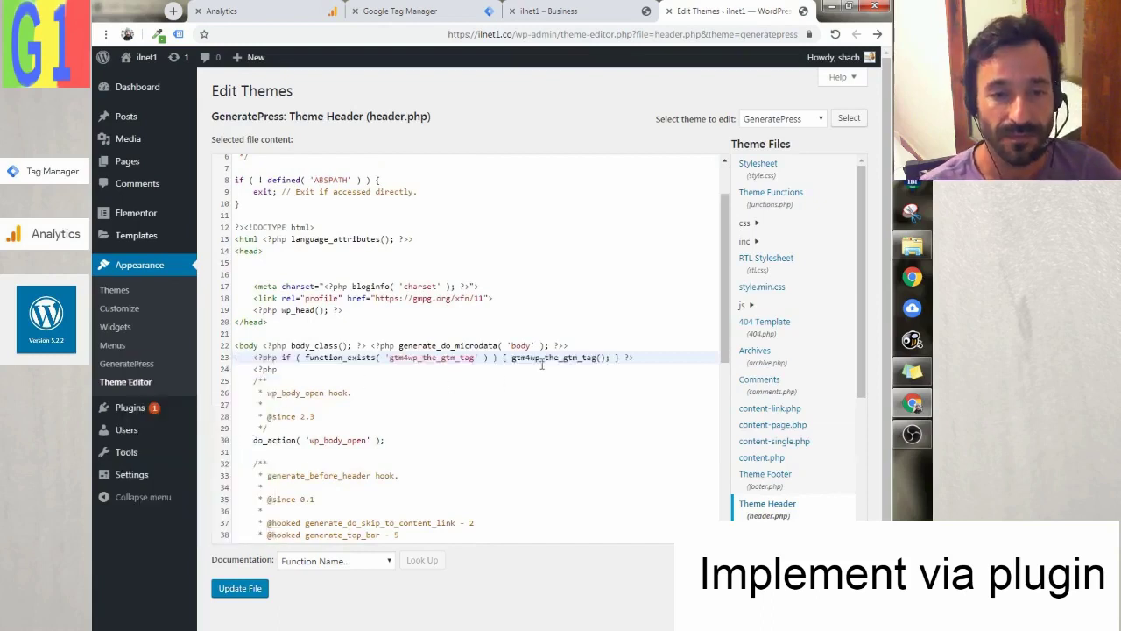
{"action": "left_click", "coordinate": [233, 589]}
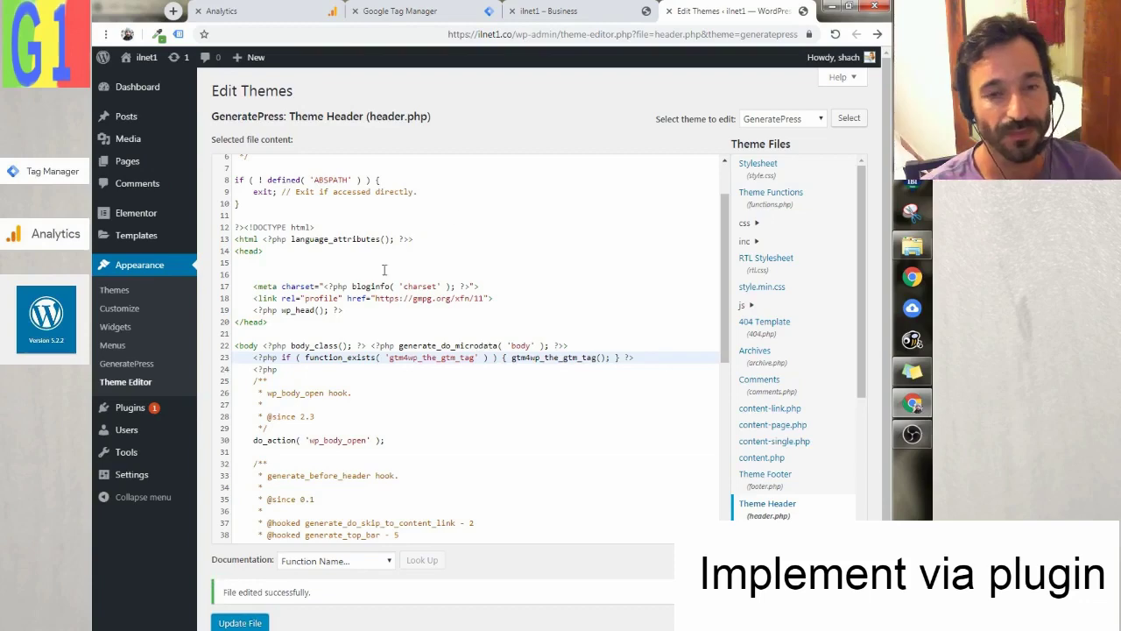
{"action": "scroll", "coordinate": [417, 381], "scroll_direction": "down", "scroll_amount": 2}
{"action": "scroll", "coordinate": [417, 381], "scroll_direction": "up", "scroll_amount": 2}
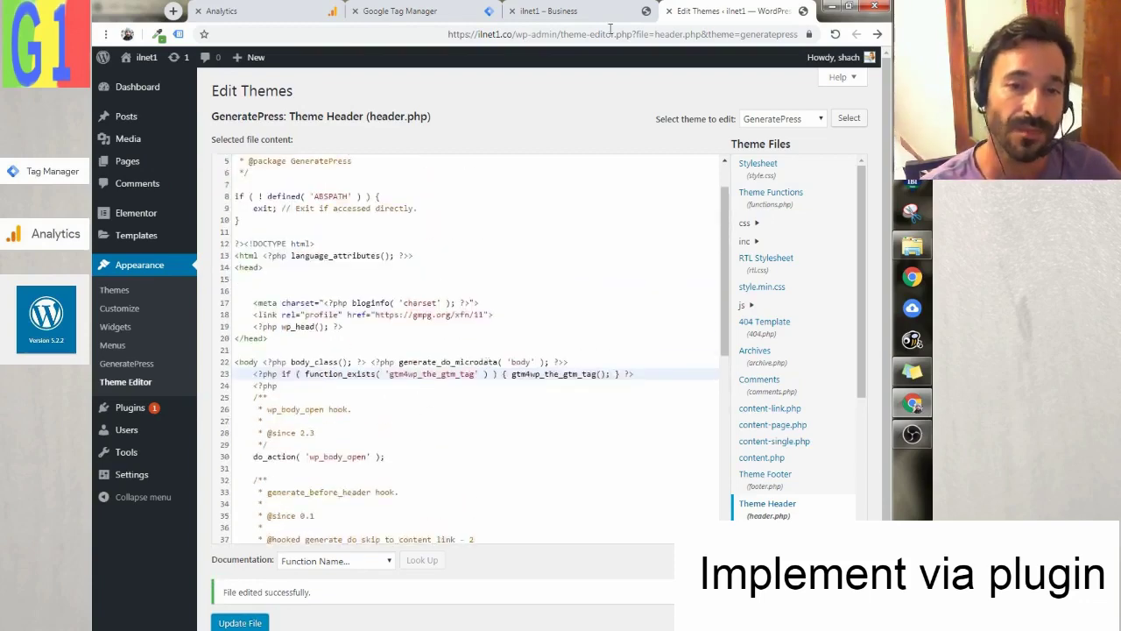
Step: Check the ilnet1 site's tags with Tag Assistant before and after reloading the page
{"action": "left_click", "coordinate": [585, 10]}
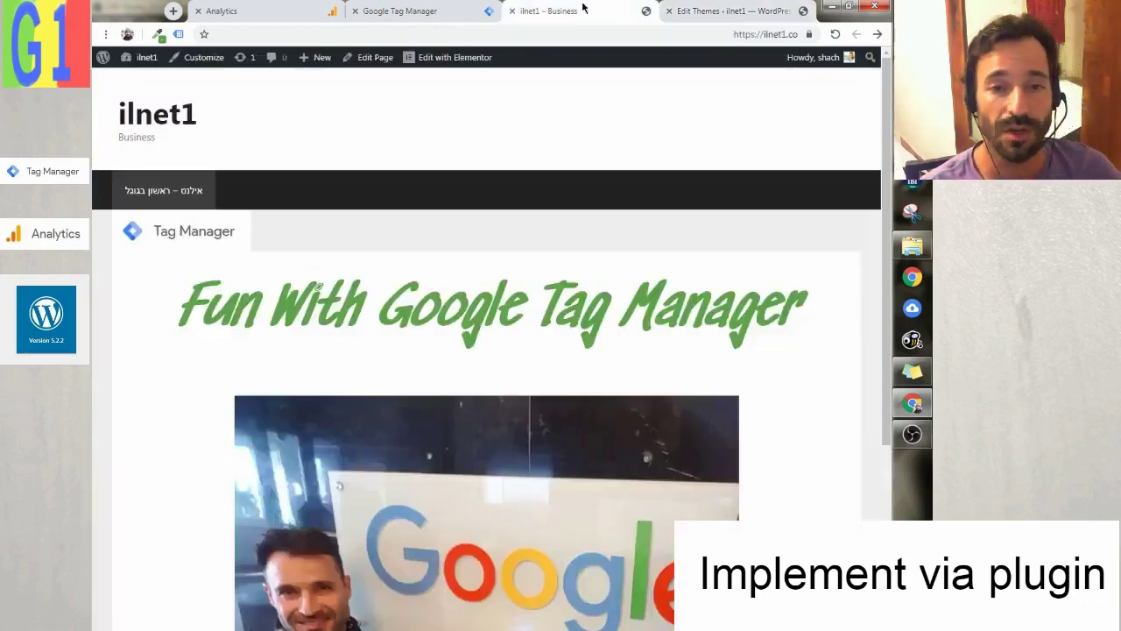
{"action": "left_click", "coordinate": [177, 33]}
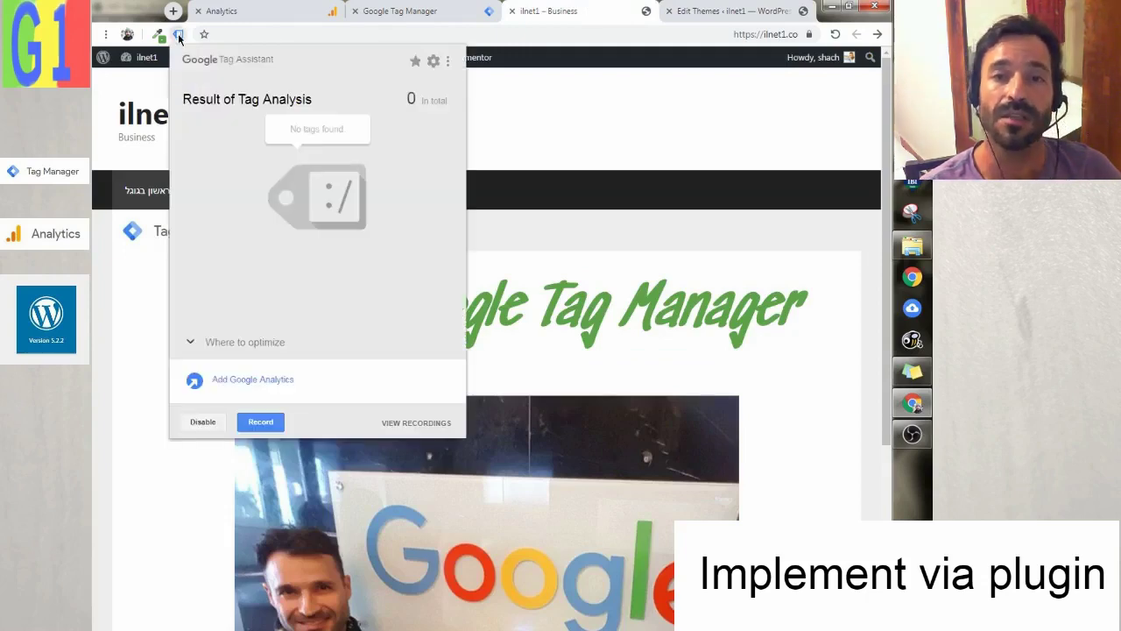
{"action": "left_click", "coordinate": [536, 151]}
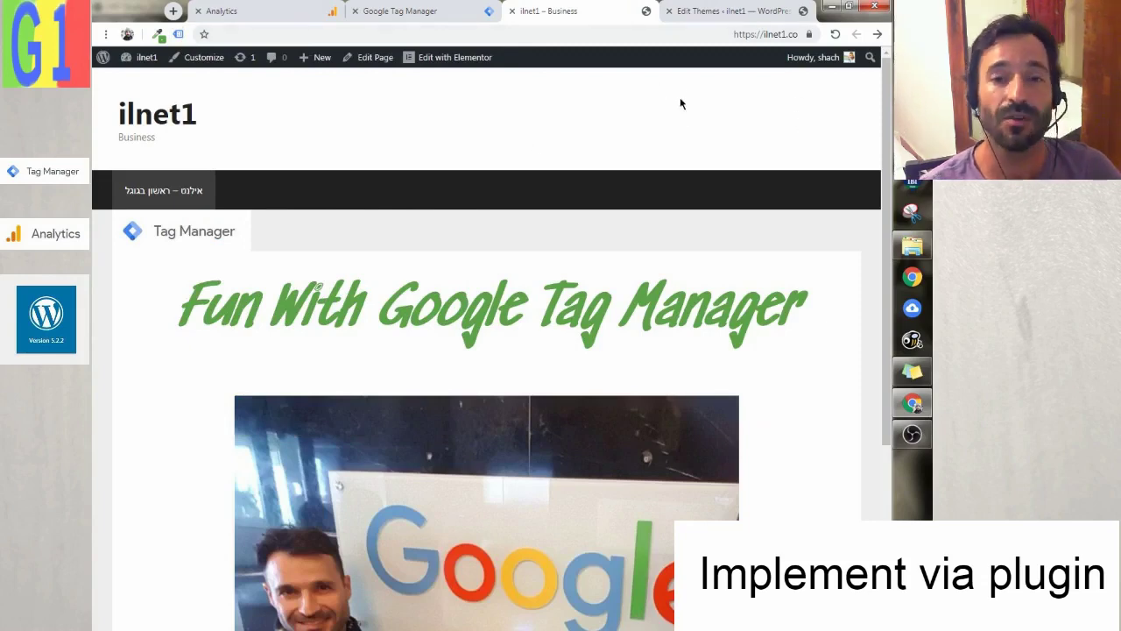
{"action": "left_click", "coordinate": [835, 34]}
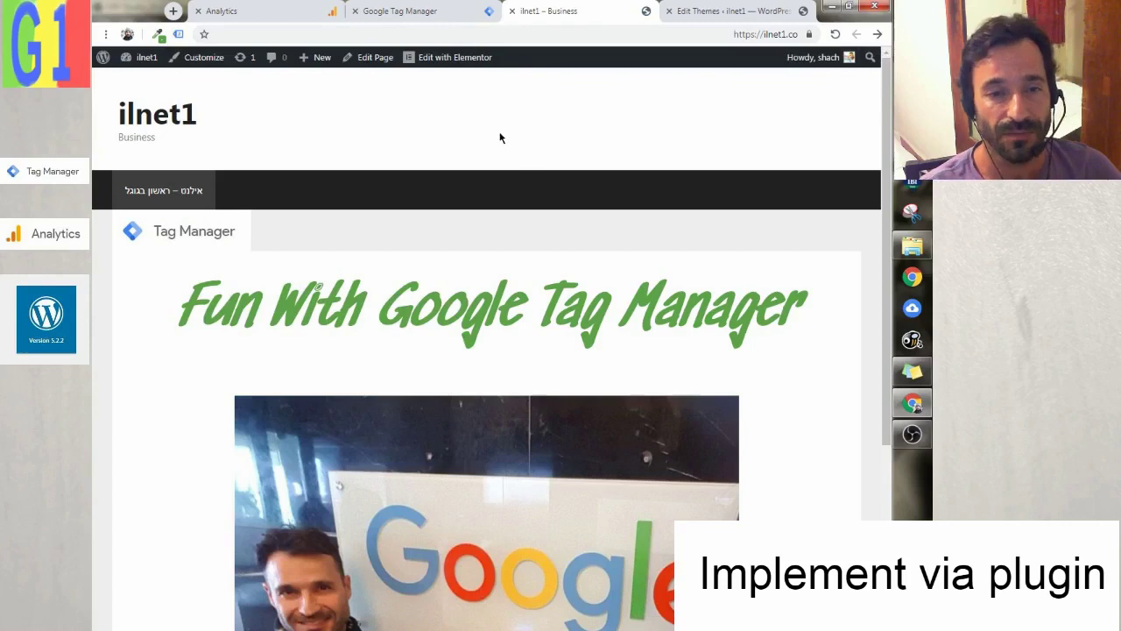
{"action": "left_click", "coordinate": [177, 35]}
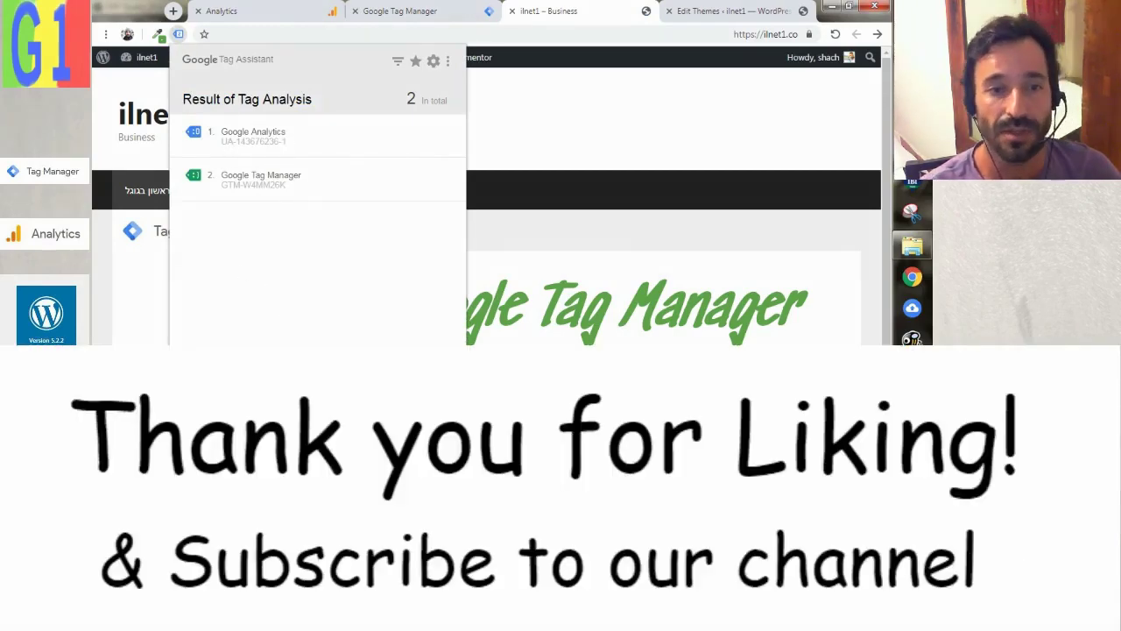
{"action": "left_click", "coordinate": [551, 123]}
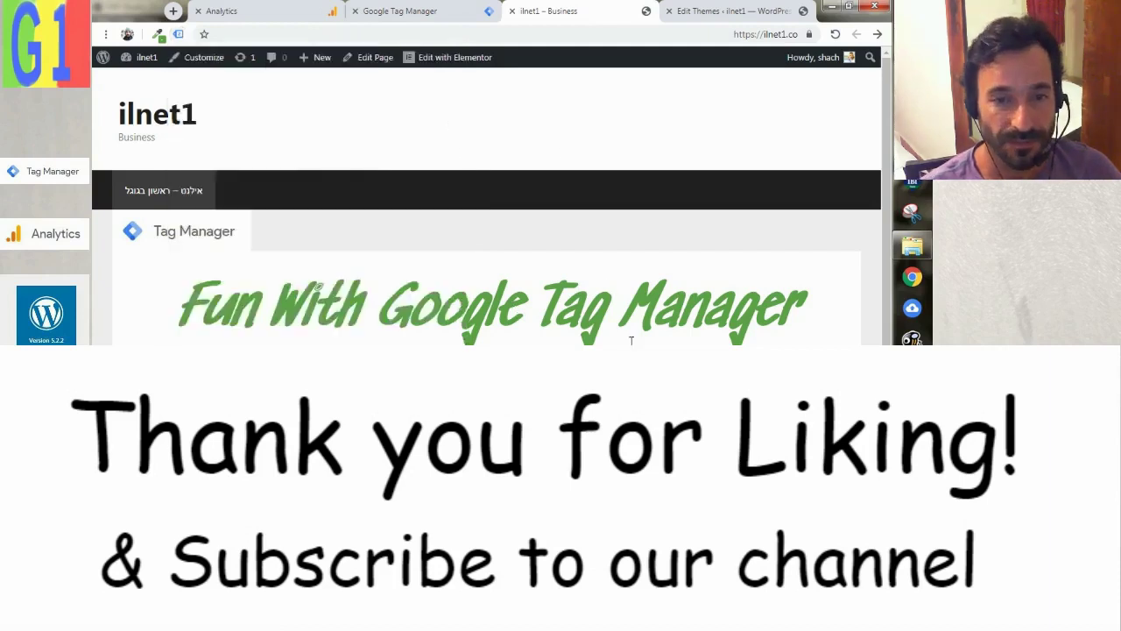